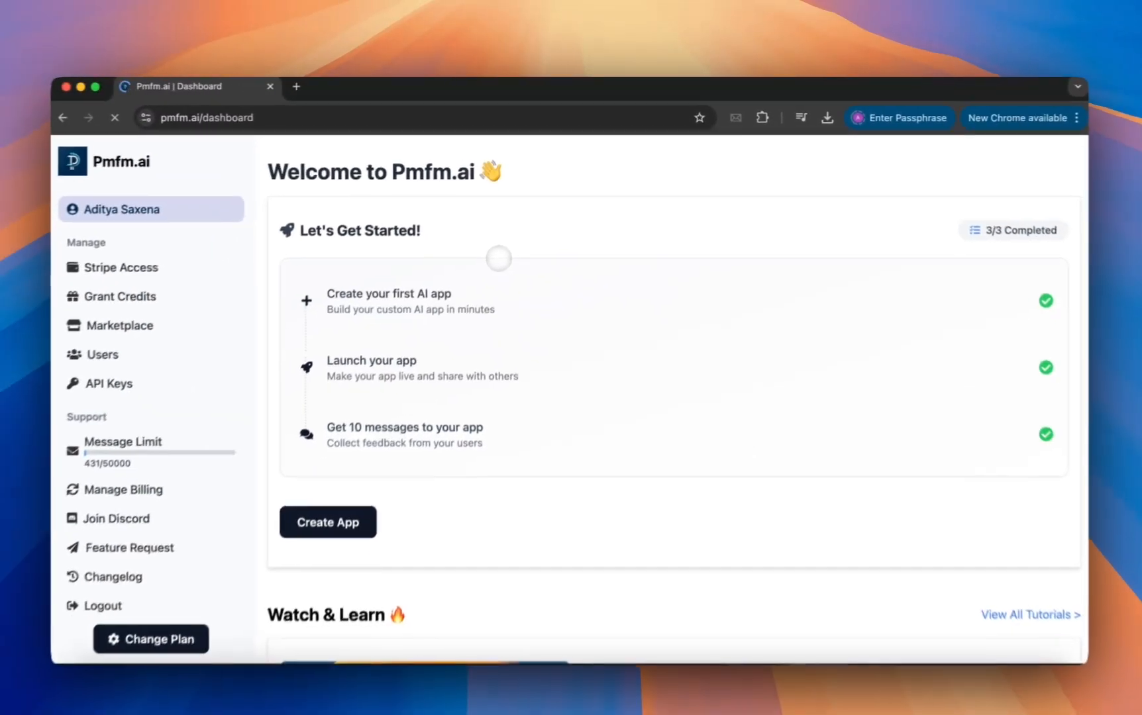
Open the AI app creation page from the dashboard and start a new app from the Grok template.
{"action": "scroll", "coordinate": [436, 301], "scroll_direction": "down", "scroll_amount": 2}
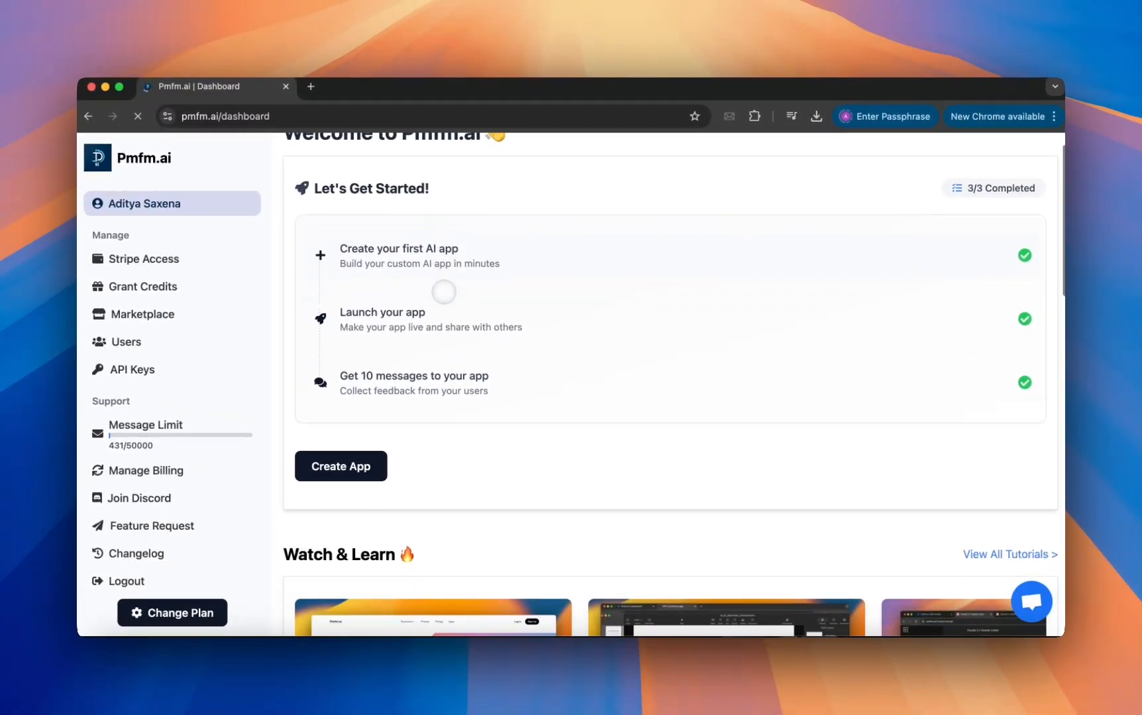
{"action": "scroll", "coordinate": [444, 291], "scroll_direction": "down", "scroll_amount": 5}
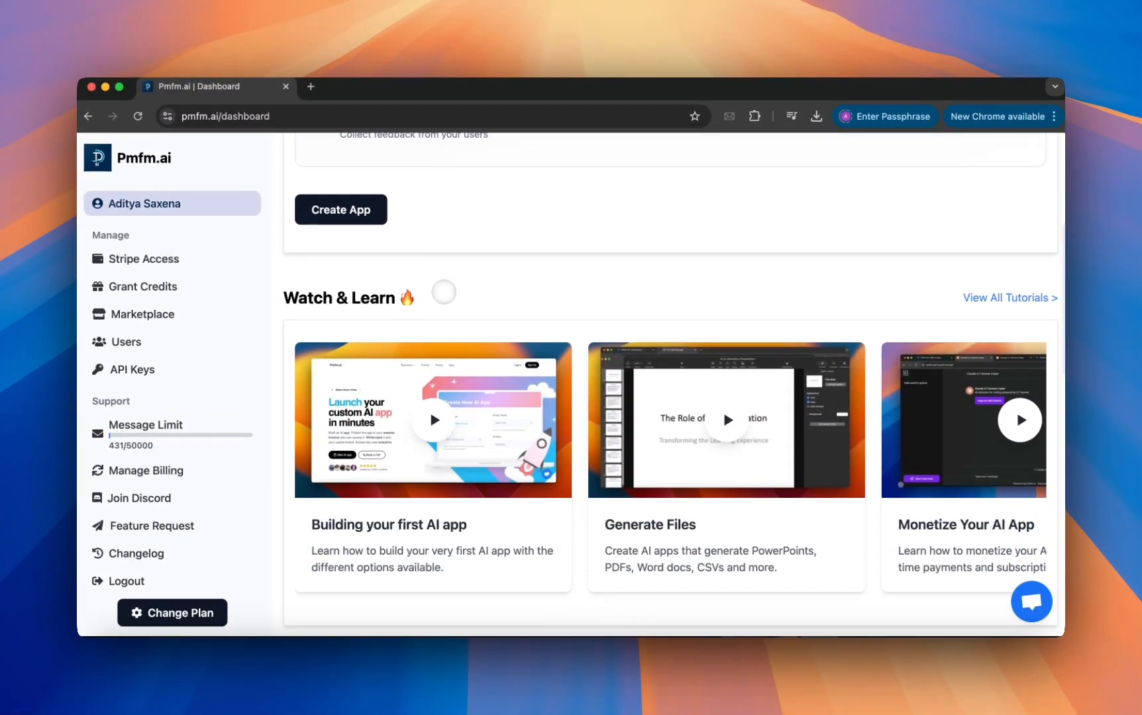
{"action": "scroll", "coordinate": [441, 292], "scroll_direction": "up", "scroll_amount": 6}
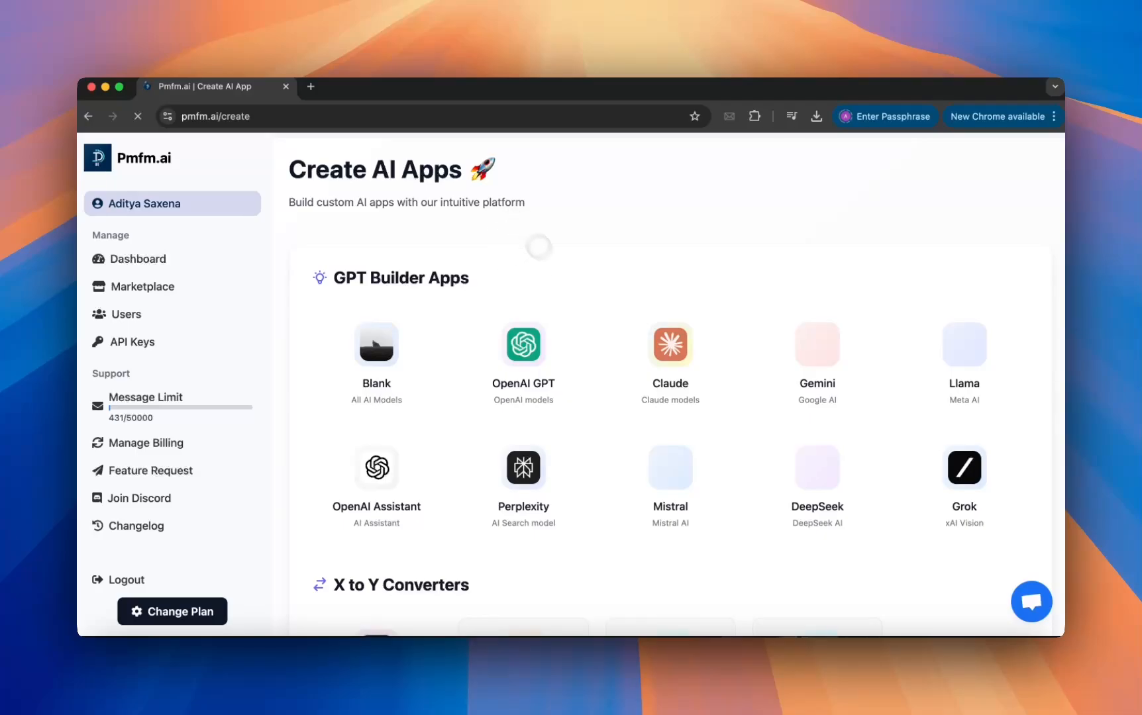
{"action": "scroll", "coordinate": [539, 247], "scroll_direction": "down", "scroll_amount": 1}
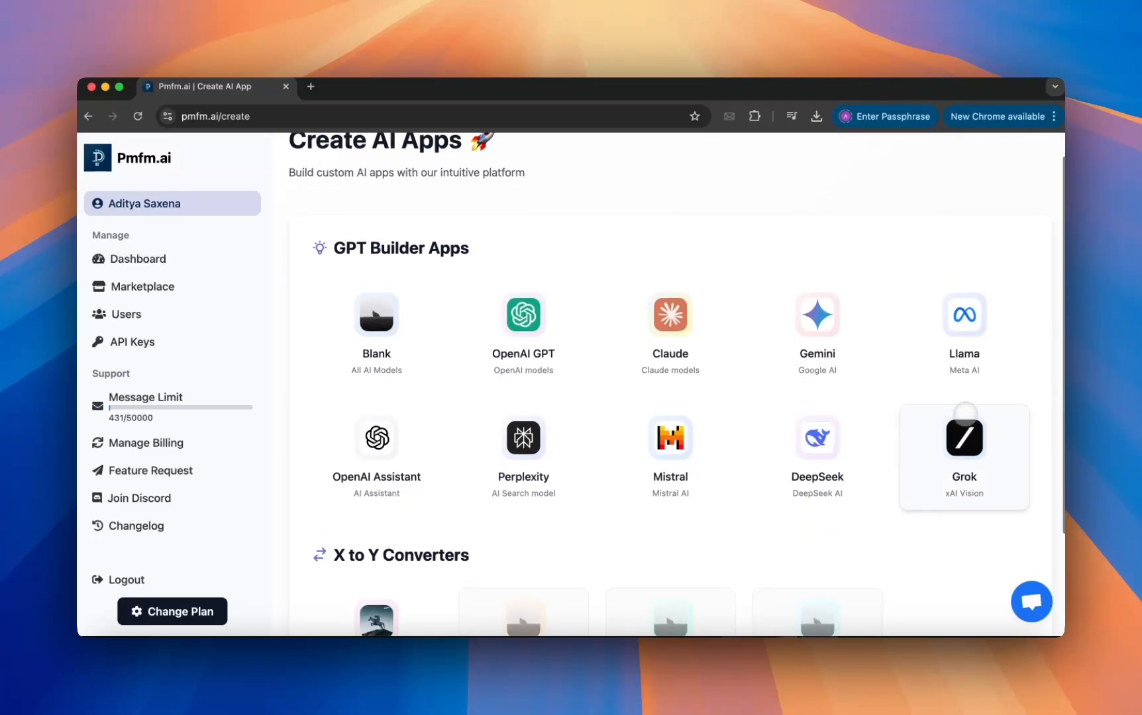
{"action": "left_click", "coordinate": [965, 413]}
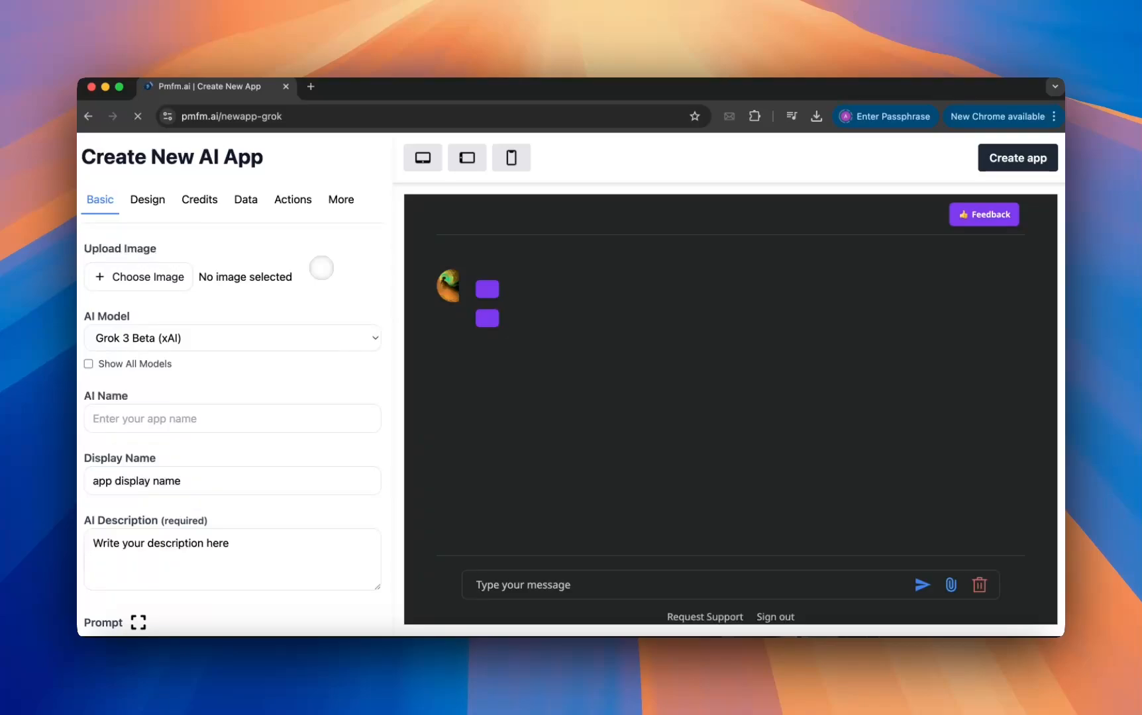
Check which Grok models are available for the app's AI model.
{"action": "scroll", "coordinate": [217, 321], "scroll_direction": "down", "scroll_amount": 2}
{"action": "scroll", "coordinate": [219, 322], "scroll_direction": "up", "scroll_amount": 2}
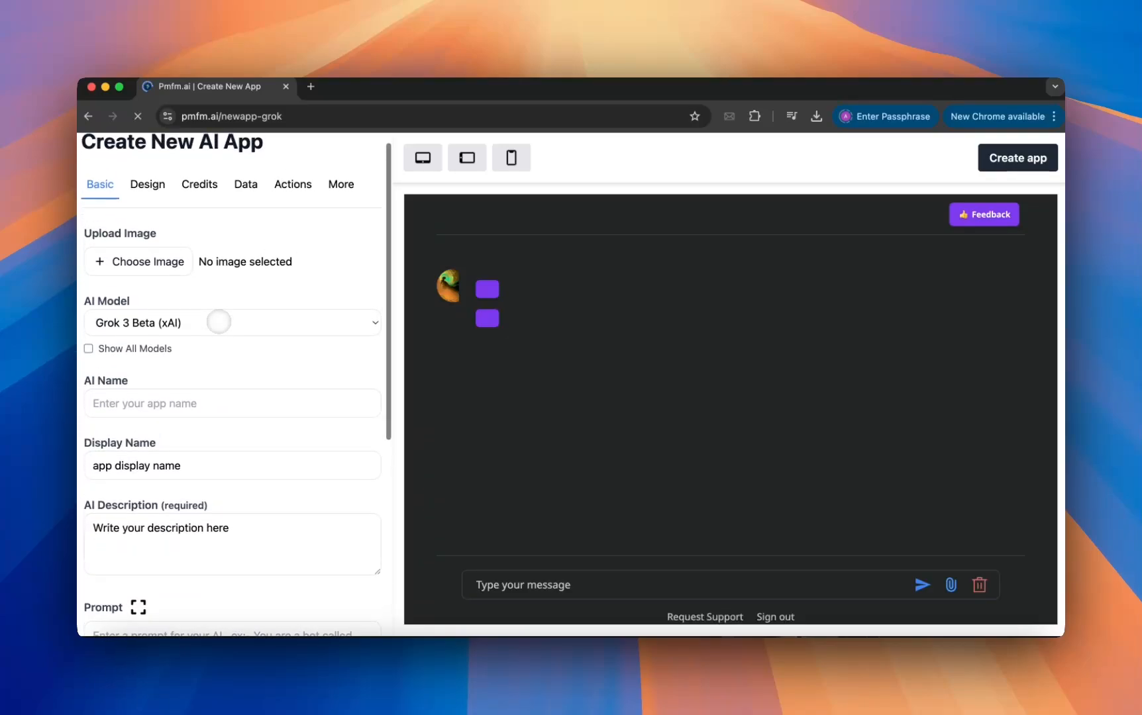
{"action": "scroll", "coordinate": [217, 321], "scroll_direction": "up", "scroll_amount": 1}
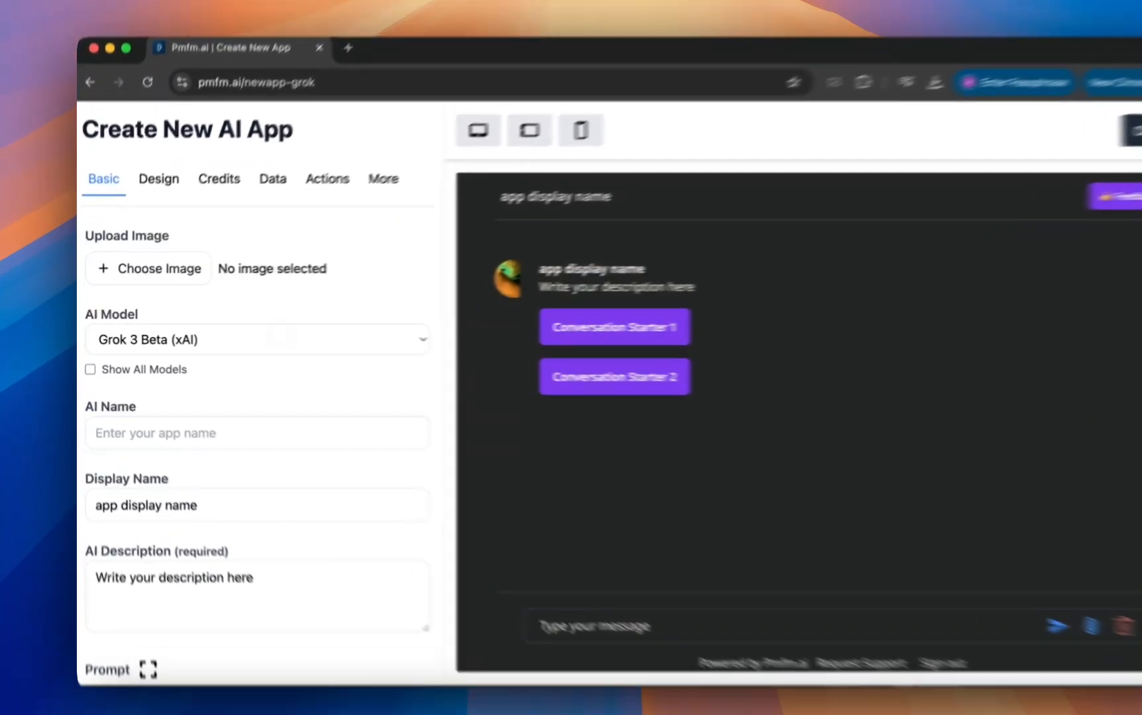
{"action": "left_click", "coordinate": [253, 335]}
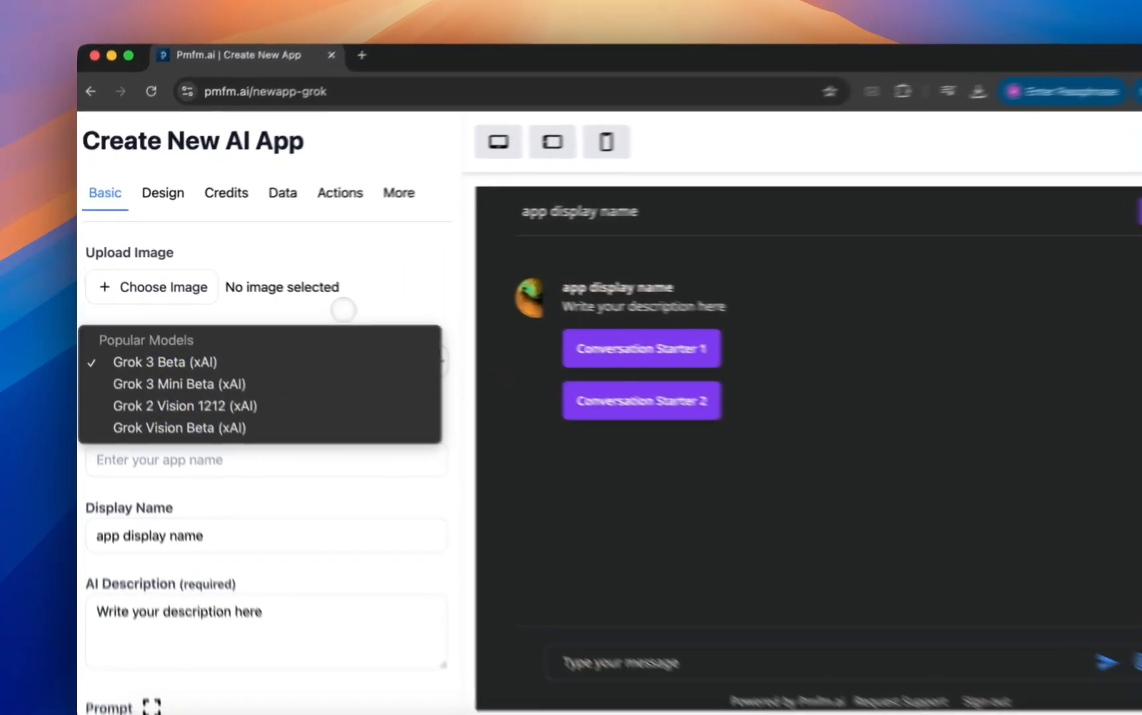
{"action": "left_click", "coordinate": [296, 294]}
{"action": "left_click", "coordinate": [295, 294]}
Enter Grok3 as the AI name of the new app.
{"action": "scroll", "coordinate": [296, 293], "scroll_direction": "down", "scroll_amount": 1}
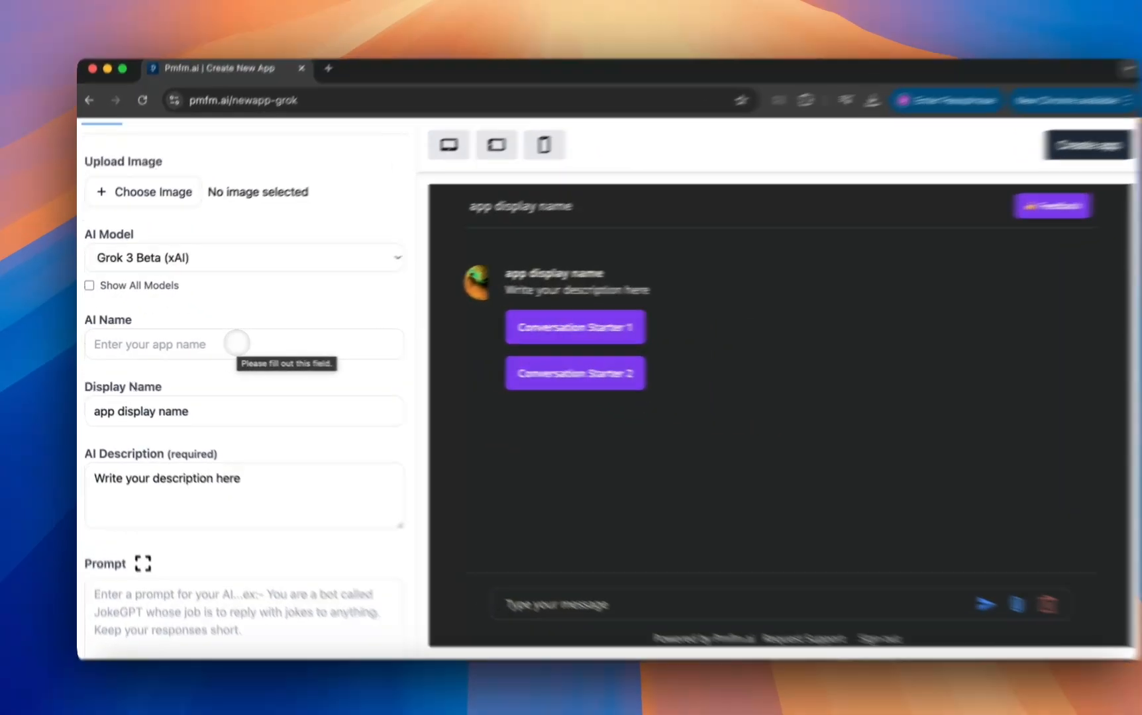
{"action": "left_click", "coordinate": [225, 342]}
{"action": "type", "text": "Grok3"}
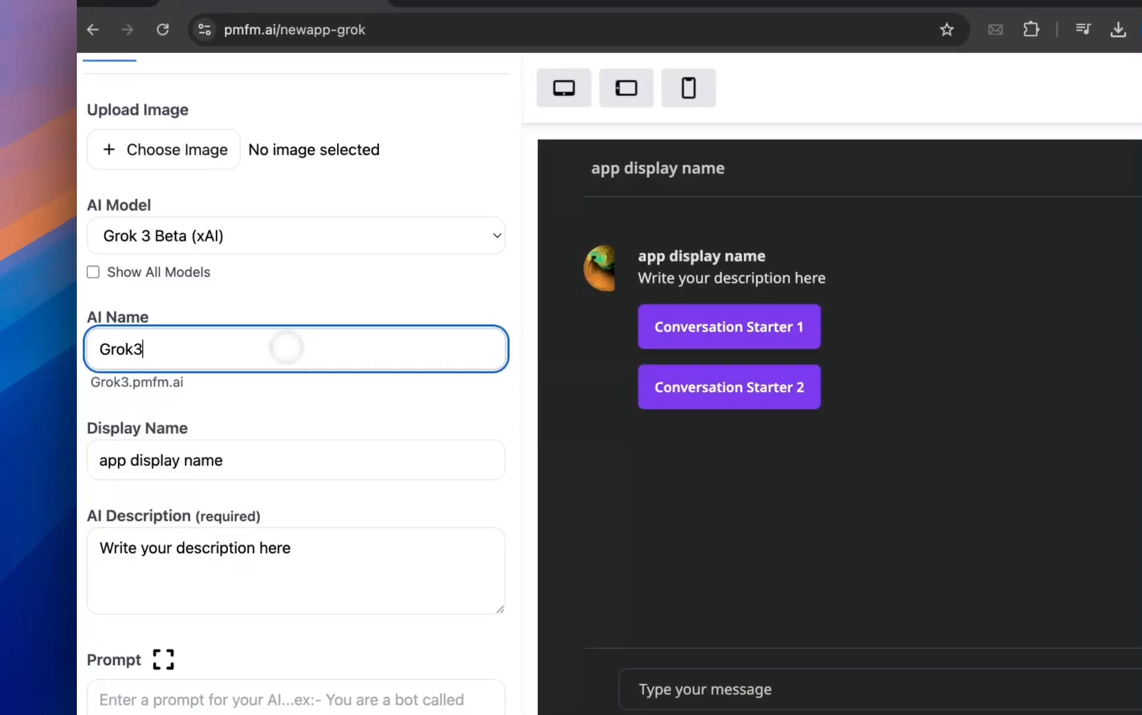
{"action": "left_click", "coordinate": [361, 414]}
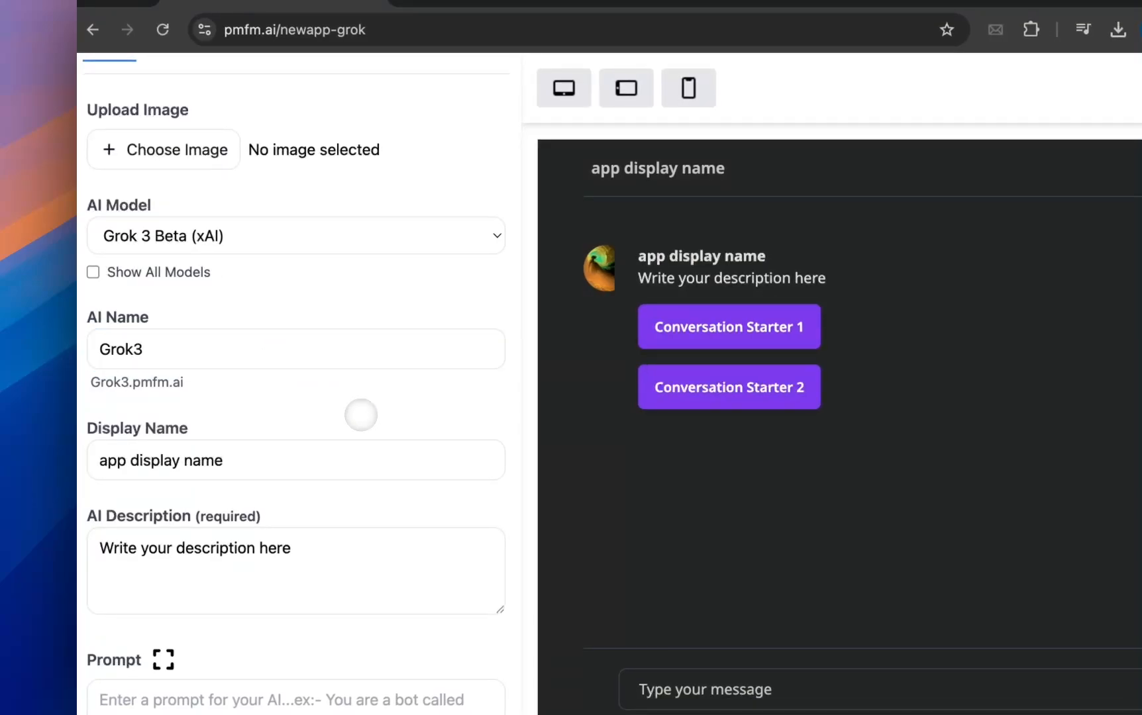
Replace the placeholder display name with "A simple Grok 3 AI App".
{"action": "scroll", "coordinate": [360, 413], "scroll_direction": "down", "scroll_amount": 1}
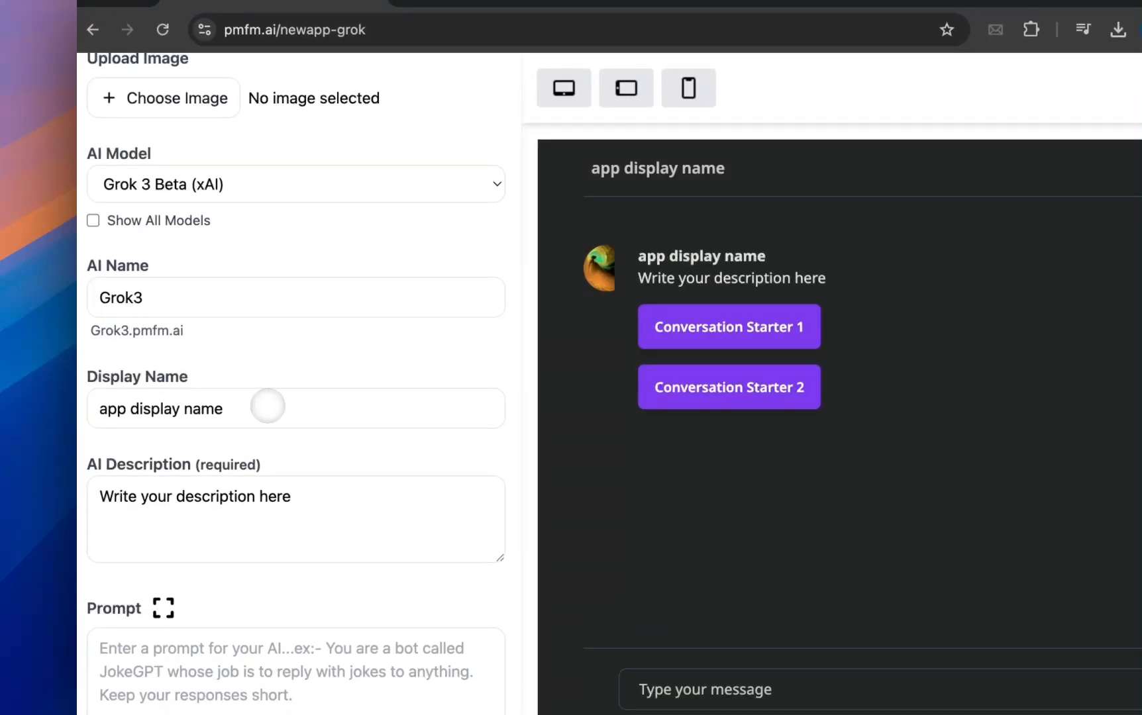
{"action": "triple_click", "coordinate": [268, 406]}
{"action": "type", "text": "A simple"}
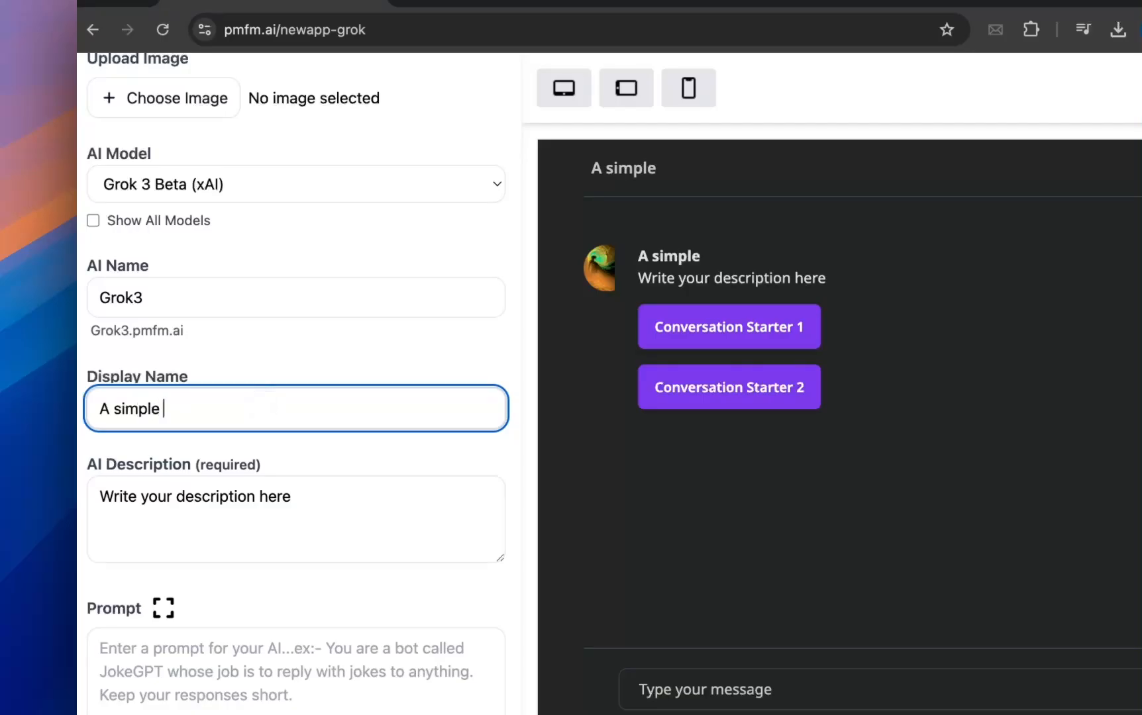
{"action": "type", "text": " Grok 3 AI App"}
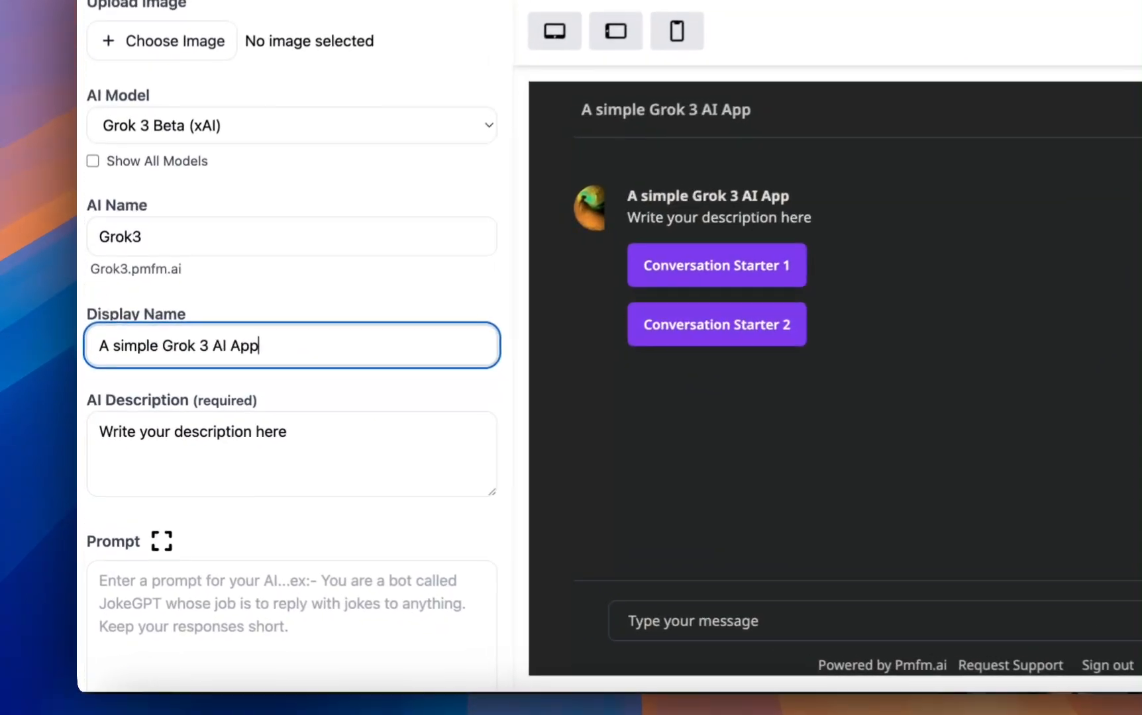
Move the text "A simple Grok 3 AI App" from the display name into the AI description, replacing the placeholder there.
{"action": "triple_click", "coordinate": [218, 398]}
{"action": "key", "text": "ctrl+x"}
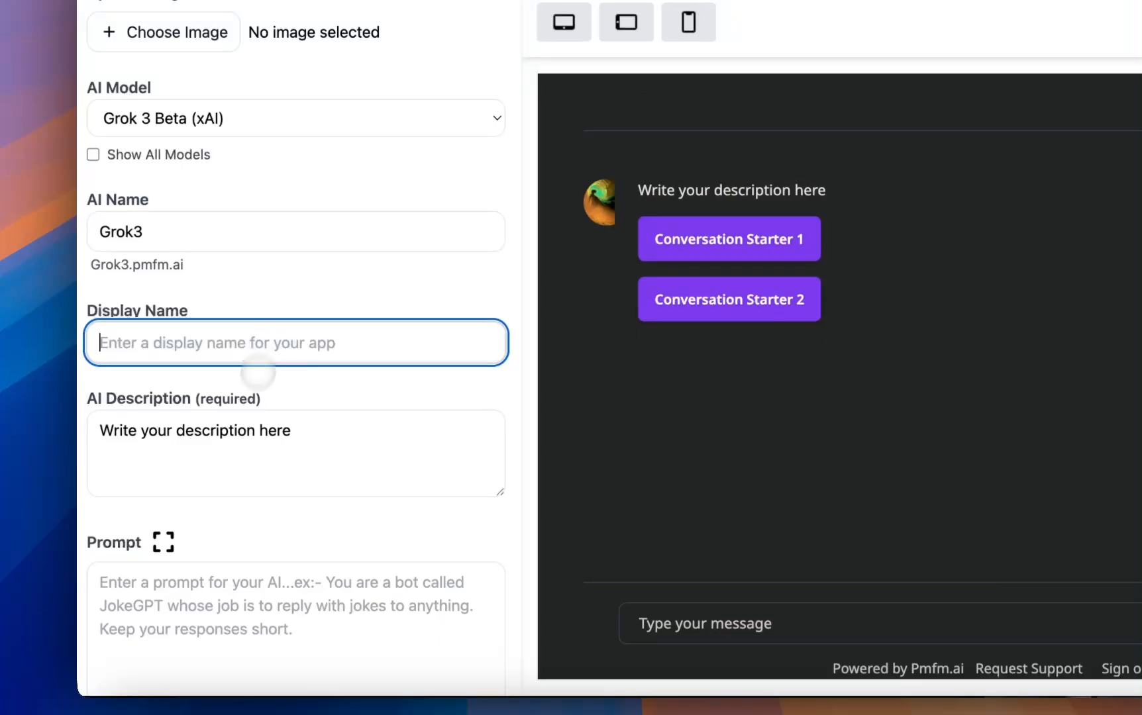
{"action": "triple_click", "coordinate": [237, 432]}
{"action": "key", "text": "ctrl+v"}
Enter "Grok3 AI" as the app's display name.
{"action": "left_click", "coordinate": [231, 344]}
{"action": "type", "text": "Grok3"}
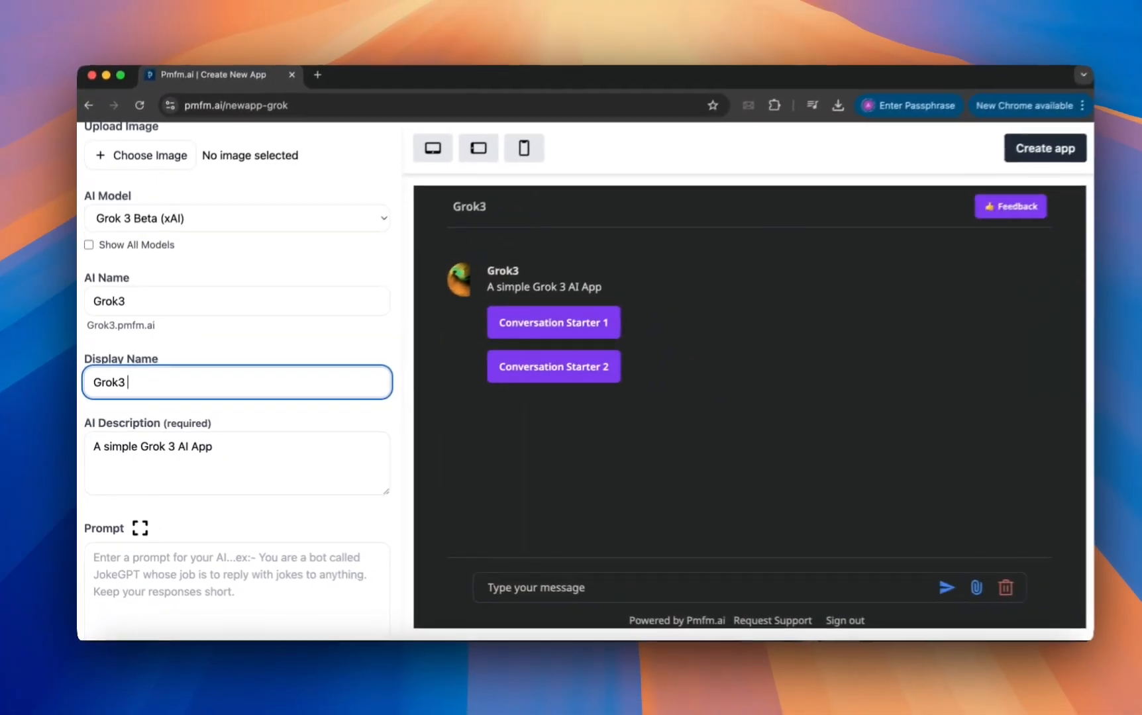
{"action": "type", "text": " AI"}
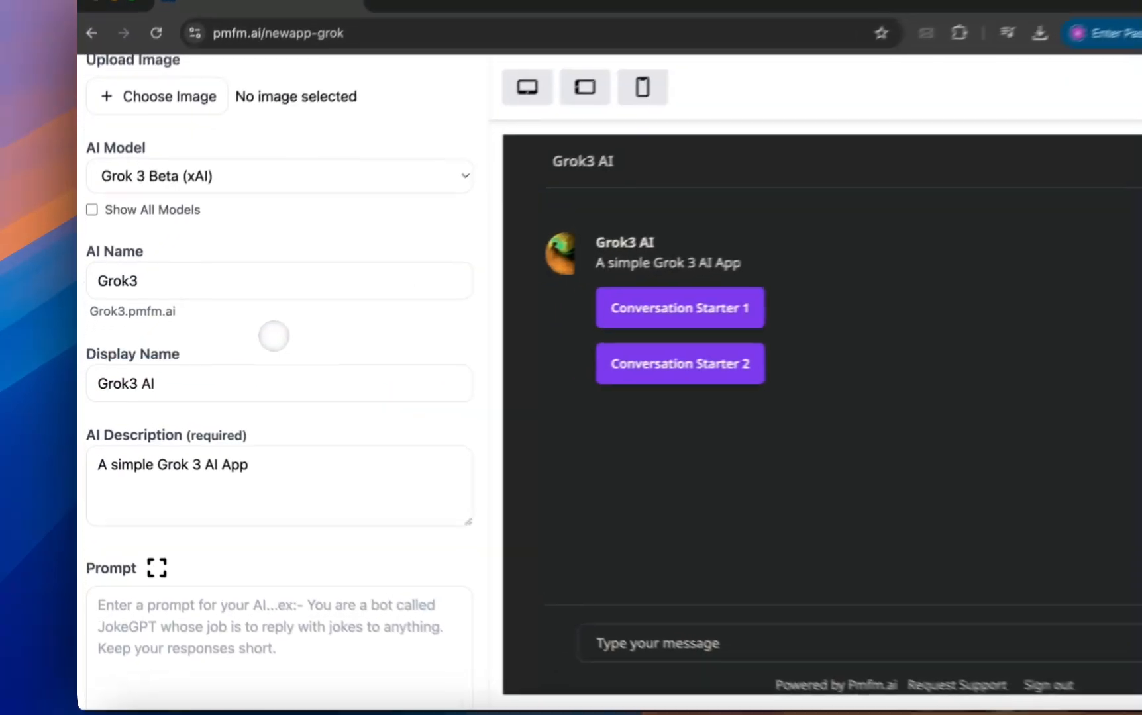
Write the app's prompt as "just do what the user says".
{"action": "scroll", "coordinate": [218, 357], "scroll_direction": "down", "scroll_amount": 5}
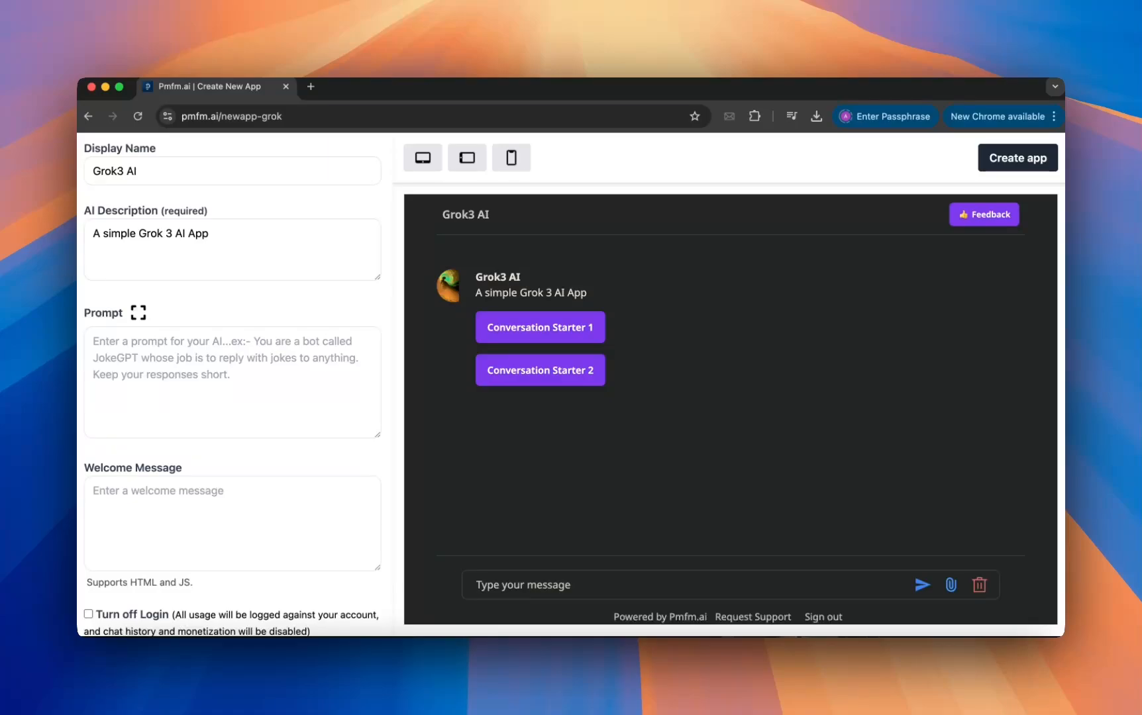
{"action": "scroll", "coordinate": [232, 384], "scroll_direction": "down", "scroll_amount": 1}
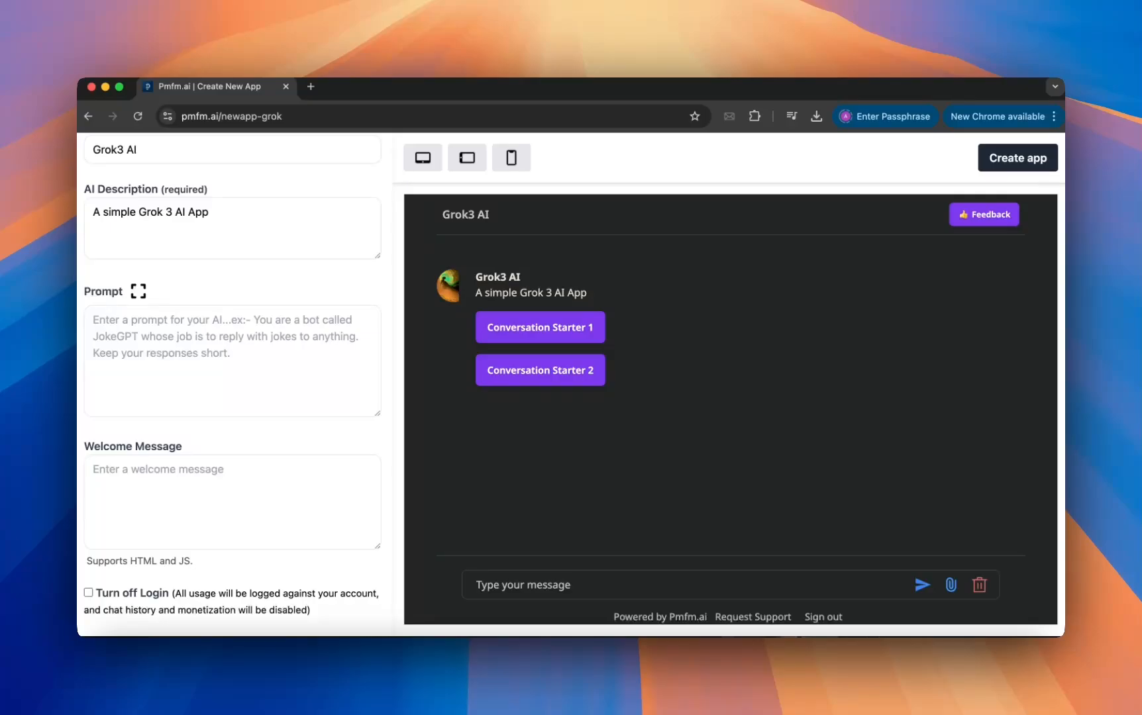
{"action": "left_click", "coordinate": [232, 361]}
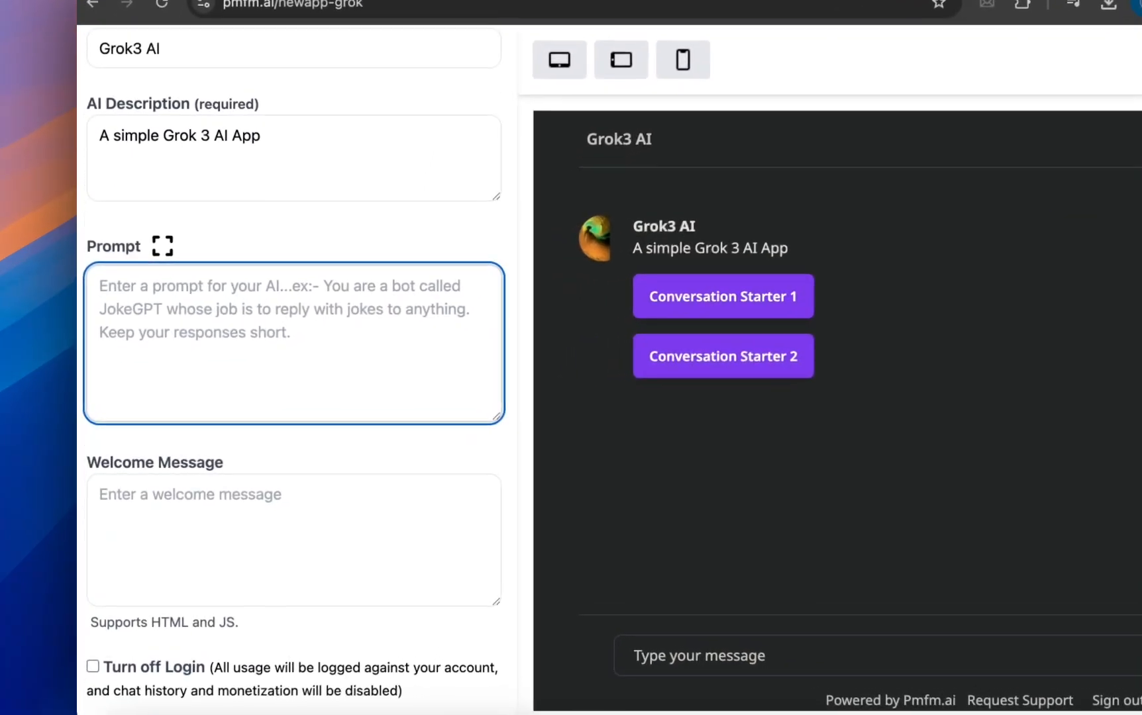
{"action": "type", "text": "just do what the user says"}
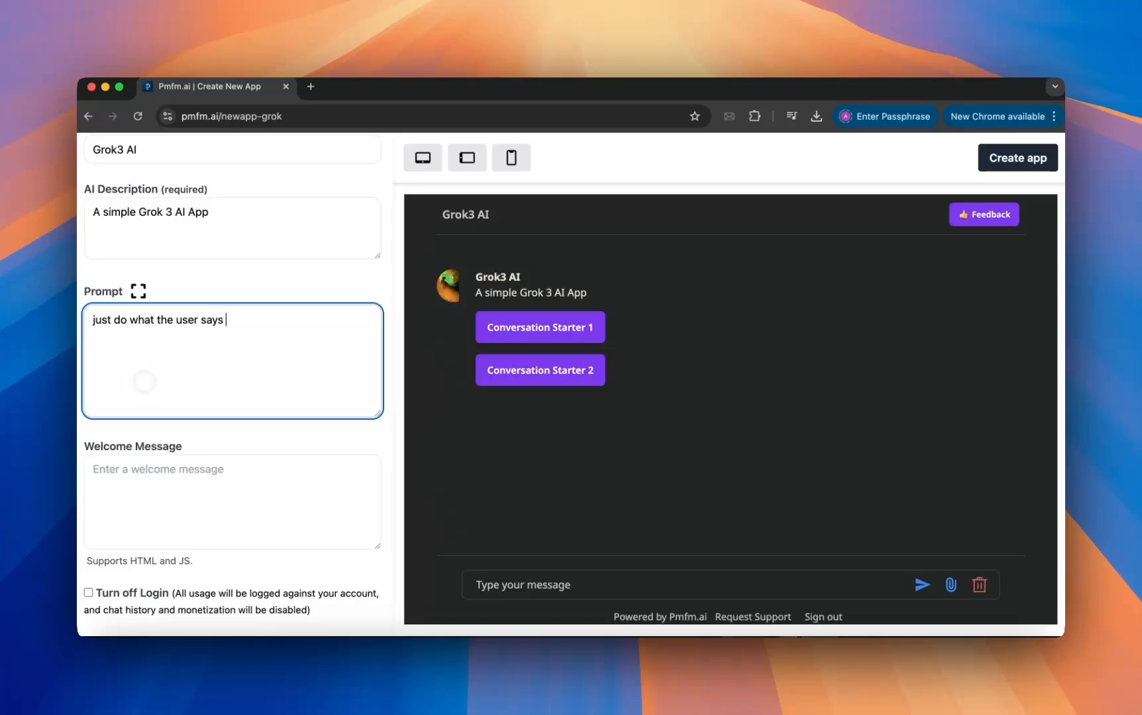
{"action": "left_click", "coordinate": [188, 292]}
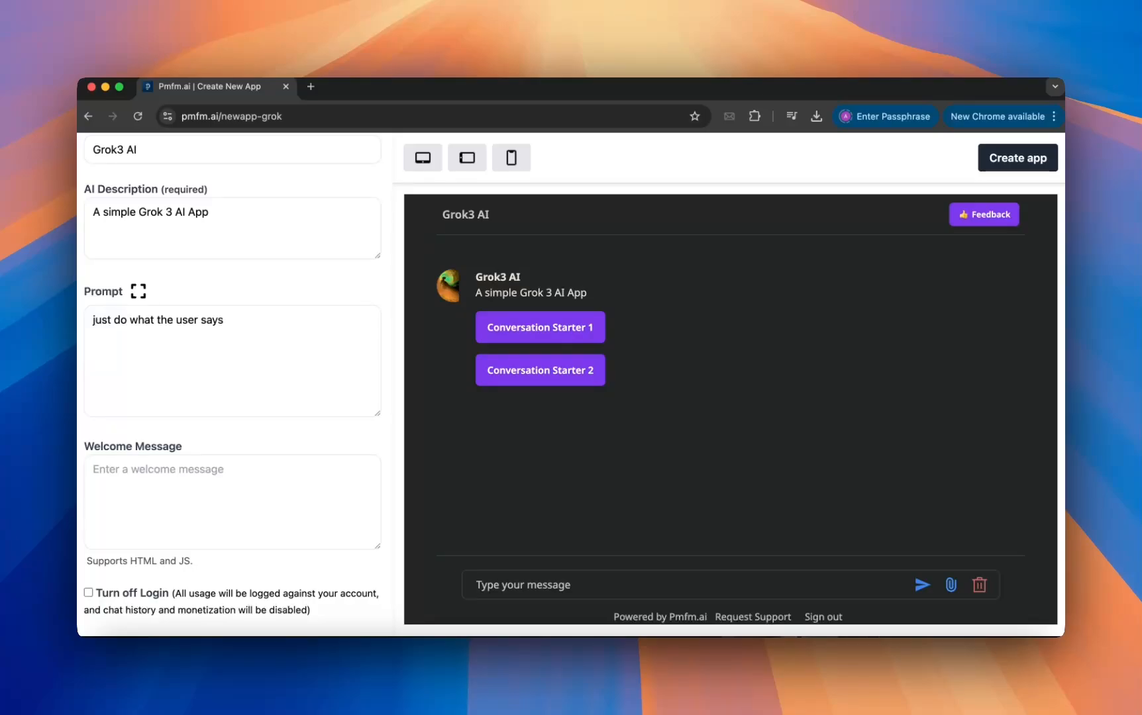
{"action": "scroll", "coordinate": [186, 288], "scroll_direction": "down", "scroll_amount": 1}
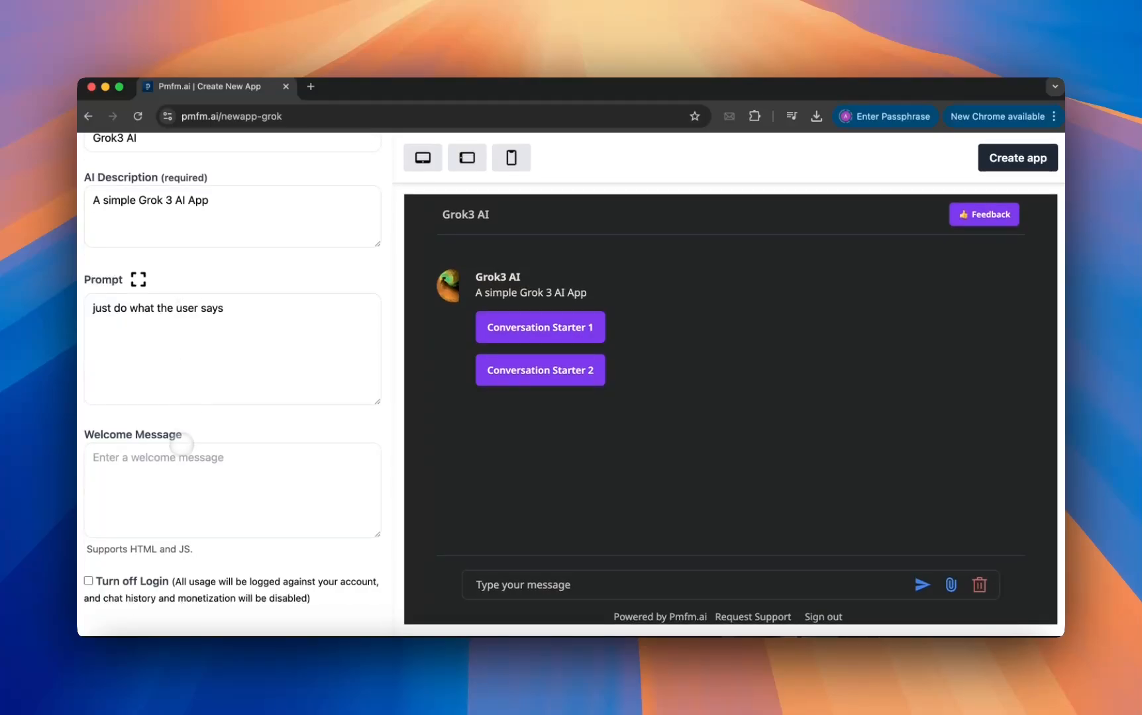
{"action": "left_click", "coordinate": [196, 453]}
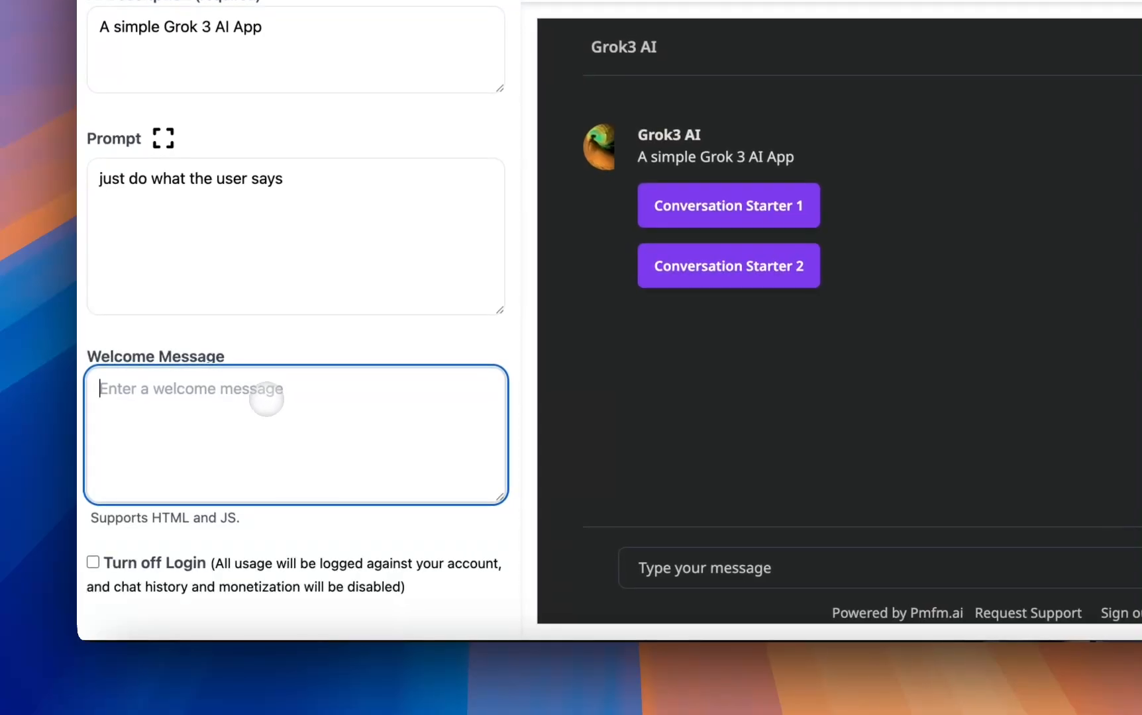
{"action": "left_click_drag", "start_coordinate": [251, 510], "coordinate": [149, 517]}
{"action": "left_click", "coordinate": [205, 513]}
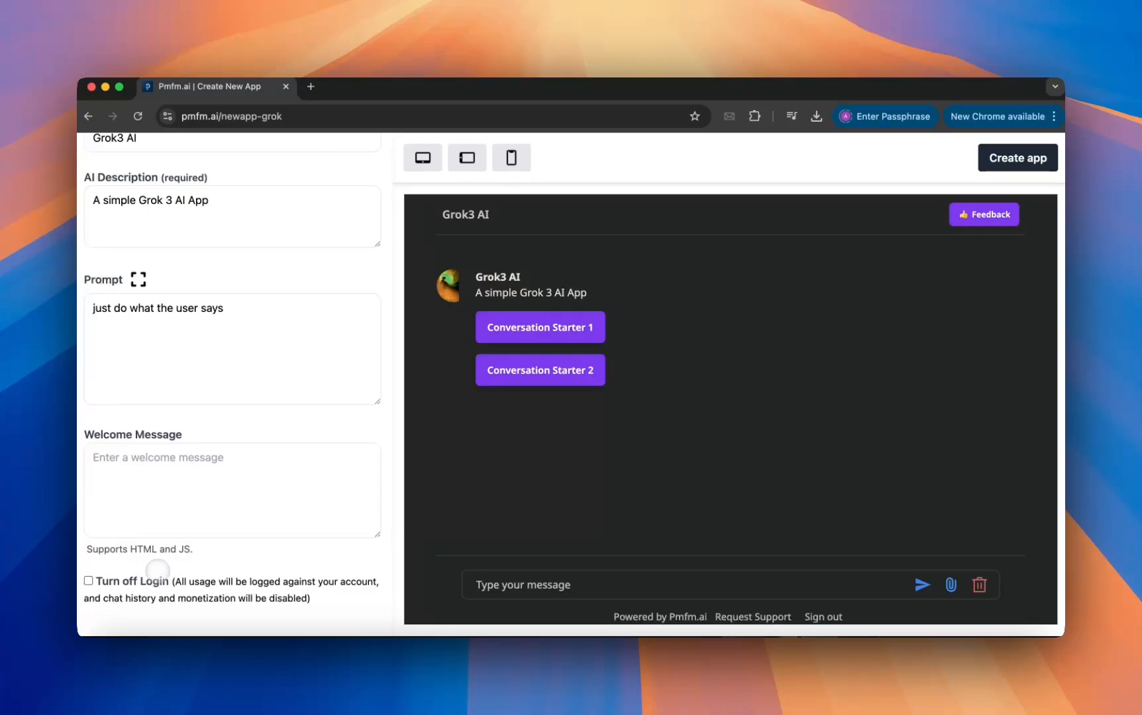
Upload the image unnamed.webp from the Downloads folder as the app's image.
{"action": "scroll", "coordinate": [174, 524], "scroll_direction": "up", "scroll_amount": 10}
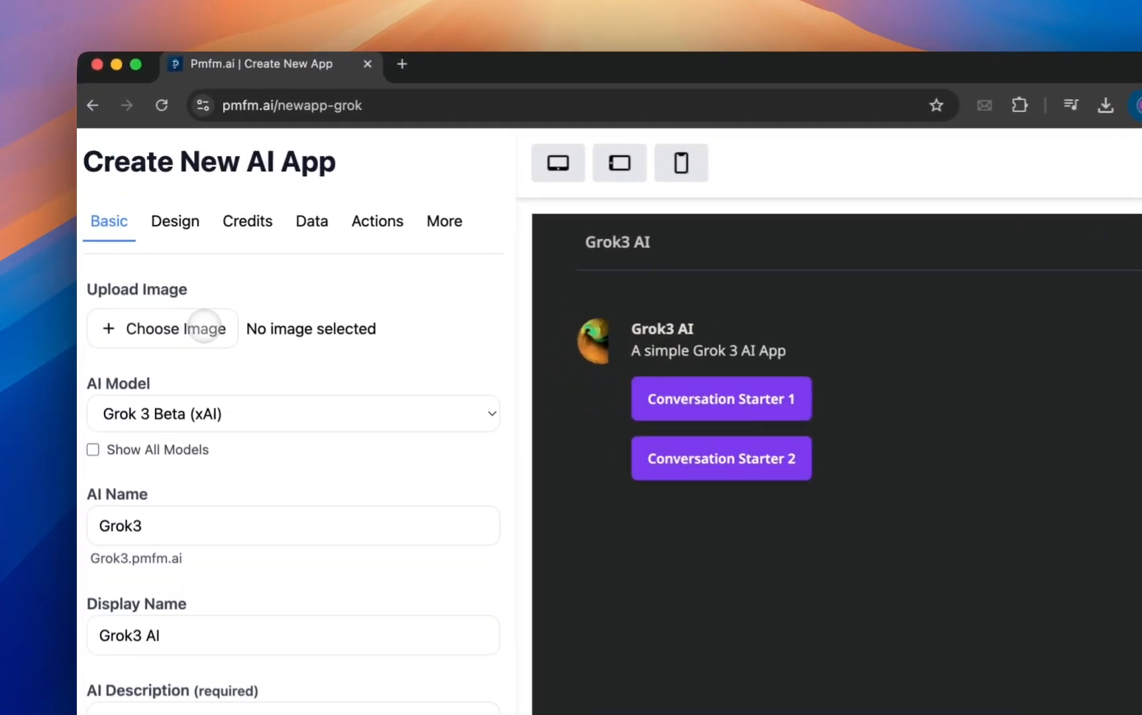
{"action": "left_click", "coordinate": [152, 277]}
{"action": "left_click", "coordinate": [523, 277]}
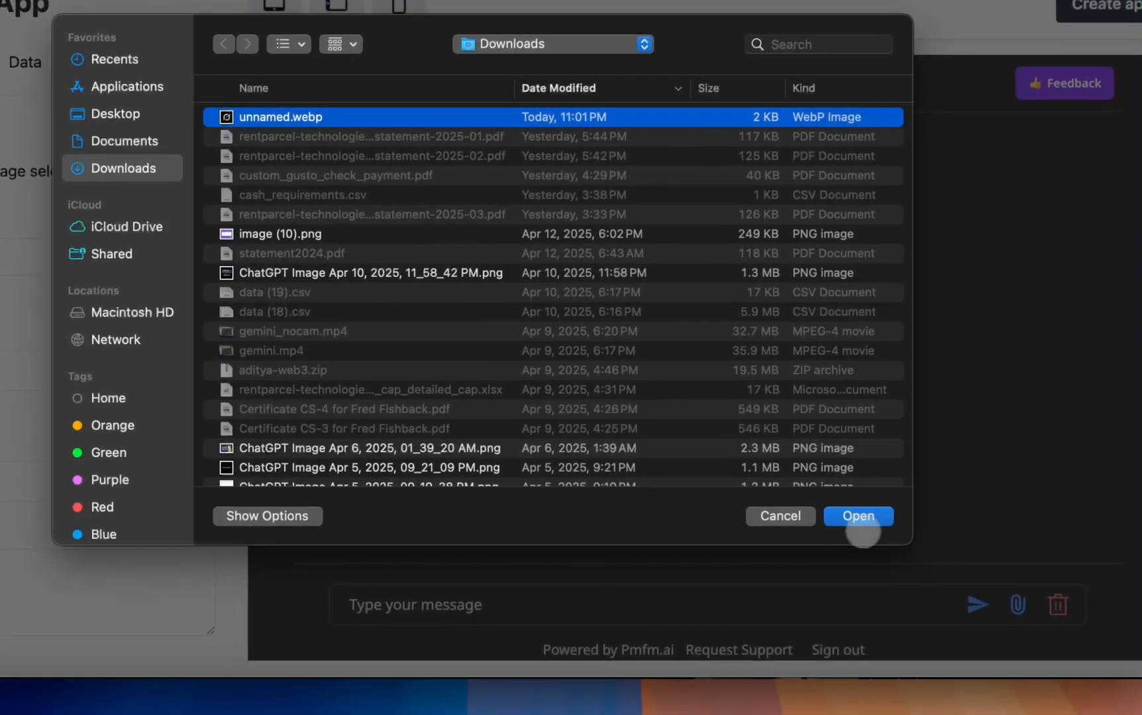
{"action": "left_click", "coordinate": [859, 523]}
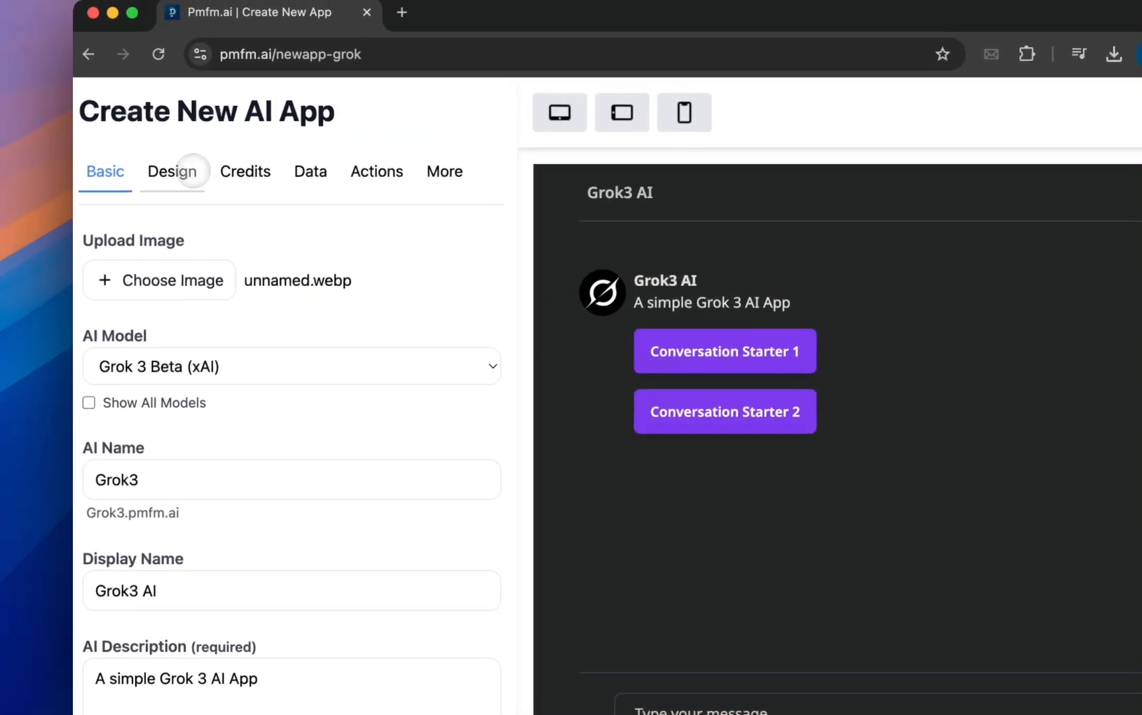
Go to the app's design settings and set the AI app theme to Traditonal.
{"action": "left_click", "coordinate": [192, 170]}
{"action": "scroll", "coordinate": [234, 290], "scroll_direction": "down", "scroll_amount": 1}
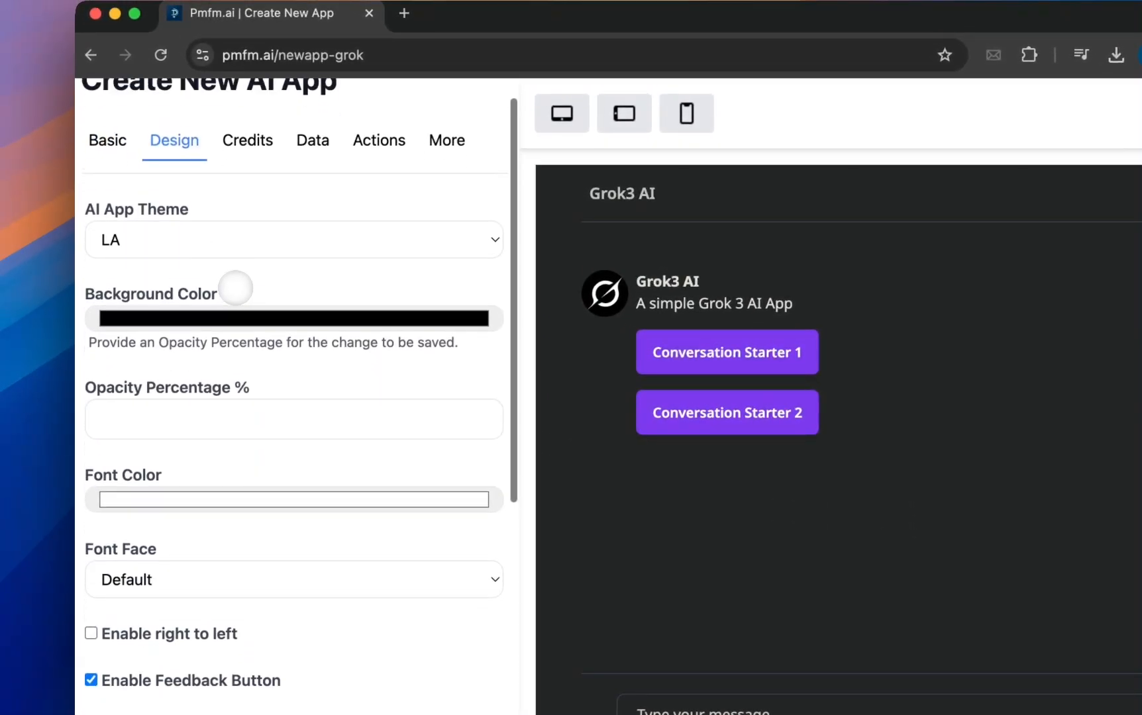
{"action": "scroll", "coordinate": [235, 289], "scroll_direction": "up", "scroll_amount": 1}
{"action": "left_click", "coordinate": [235, 267]}
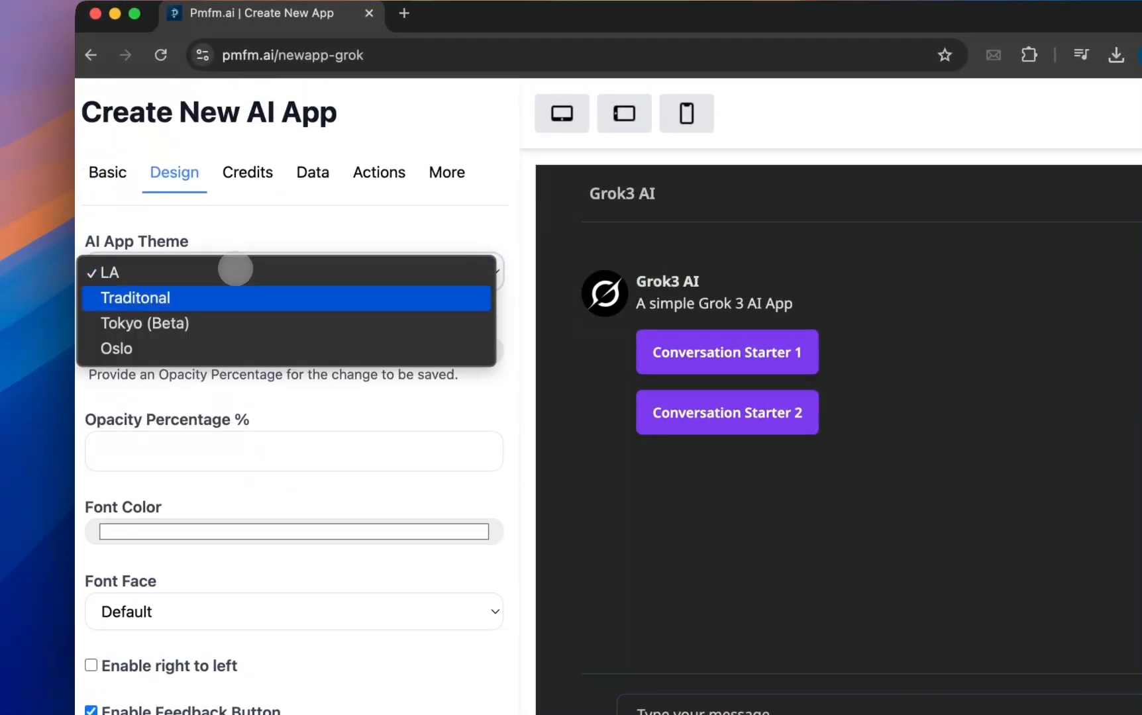
{"action": "left_click", "coordinate": [229, 297]}
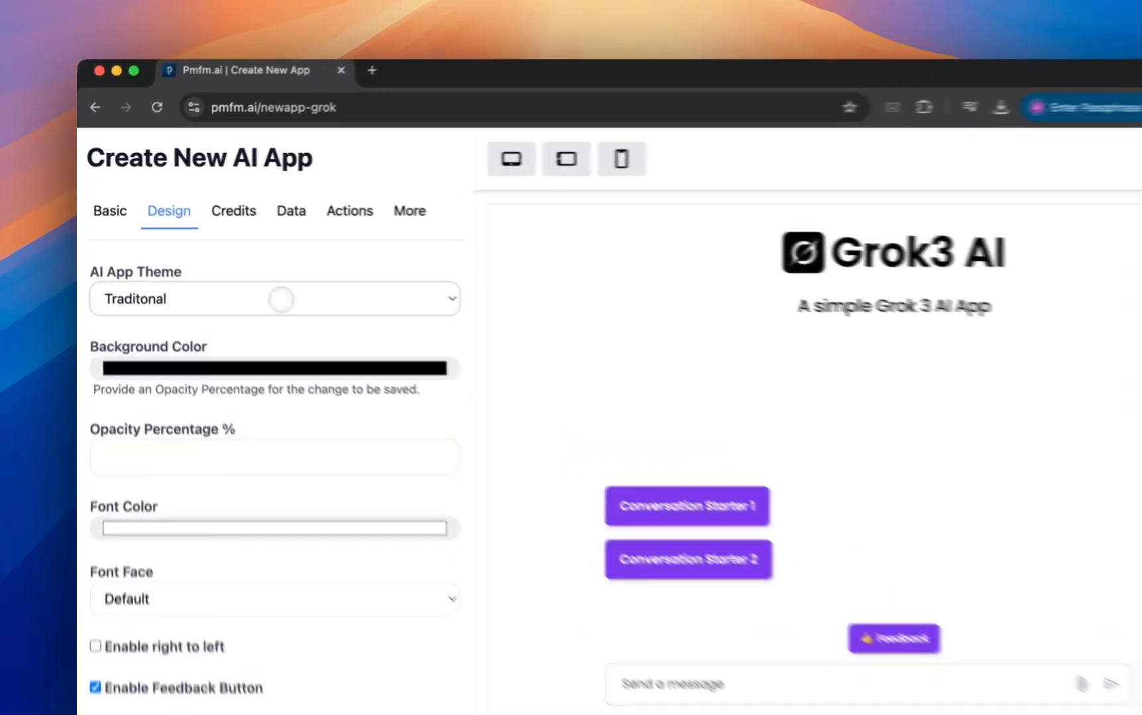
Switch the AI app theme to Tokyo (Beta).
{"action": "left_click", "coordinate": [248, 269]}
{"action": "left_click", "coordinate": [239, 286]}
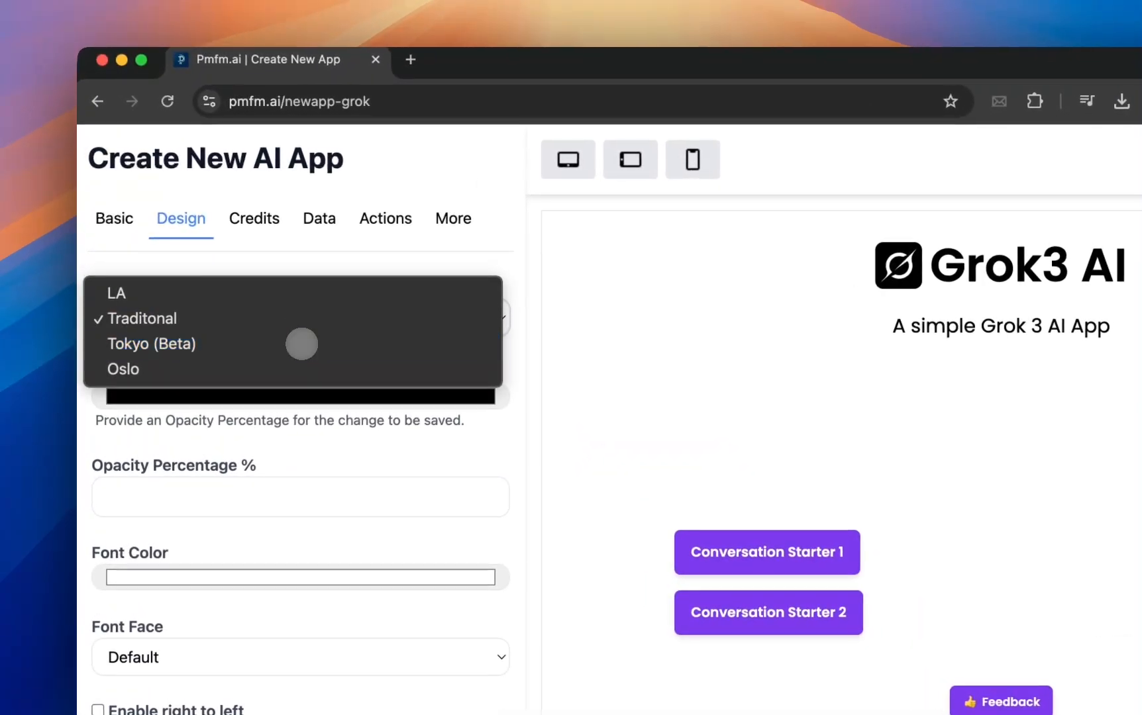
{"action": "left_click", "coordinate": [329, 274]}
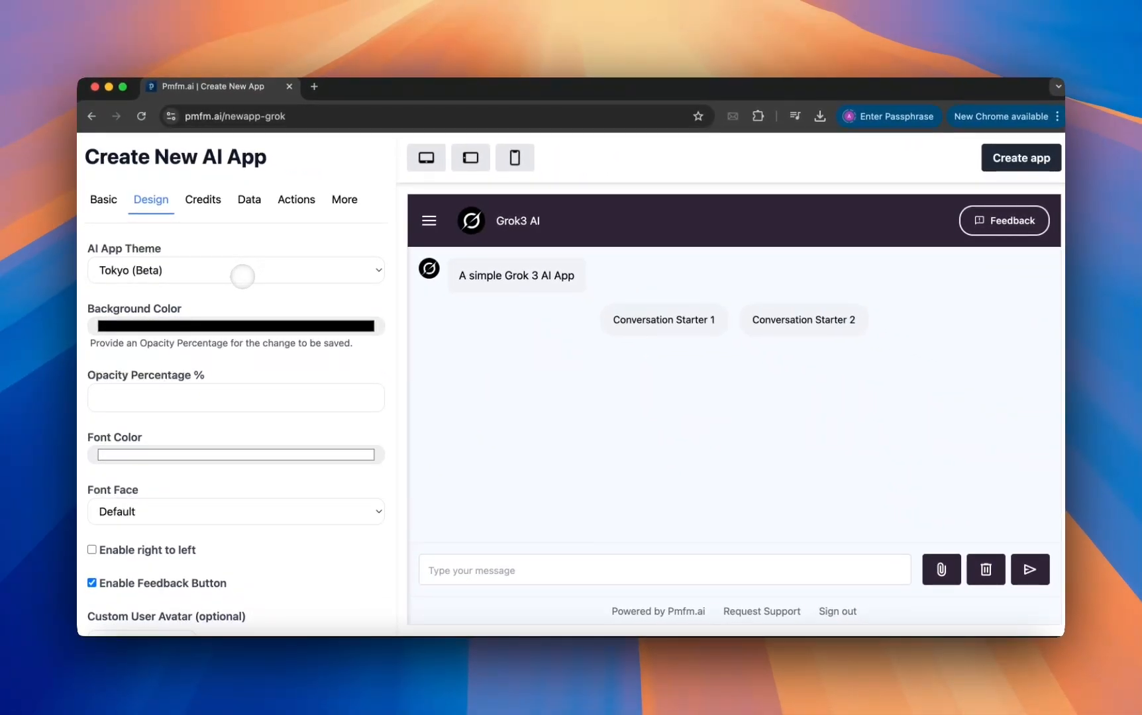
Change the AI app theme to Oslo.
{"action": "left_click", "coordinate": [242, 276]}
{"action": "left_click", "coordinate": [246, 284]}
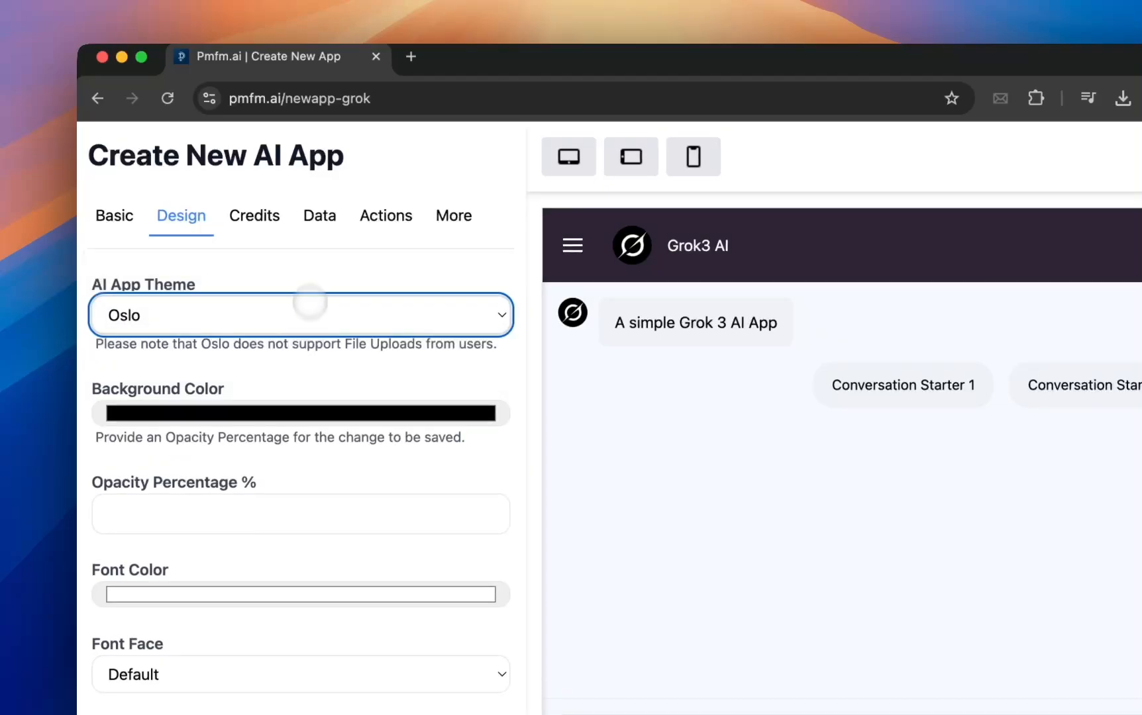
{"action": "left_click", "coordinate": [305, 269]}
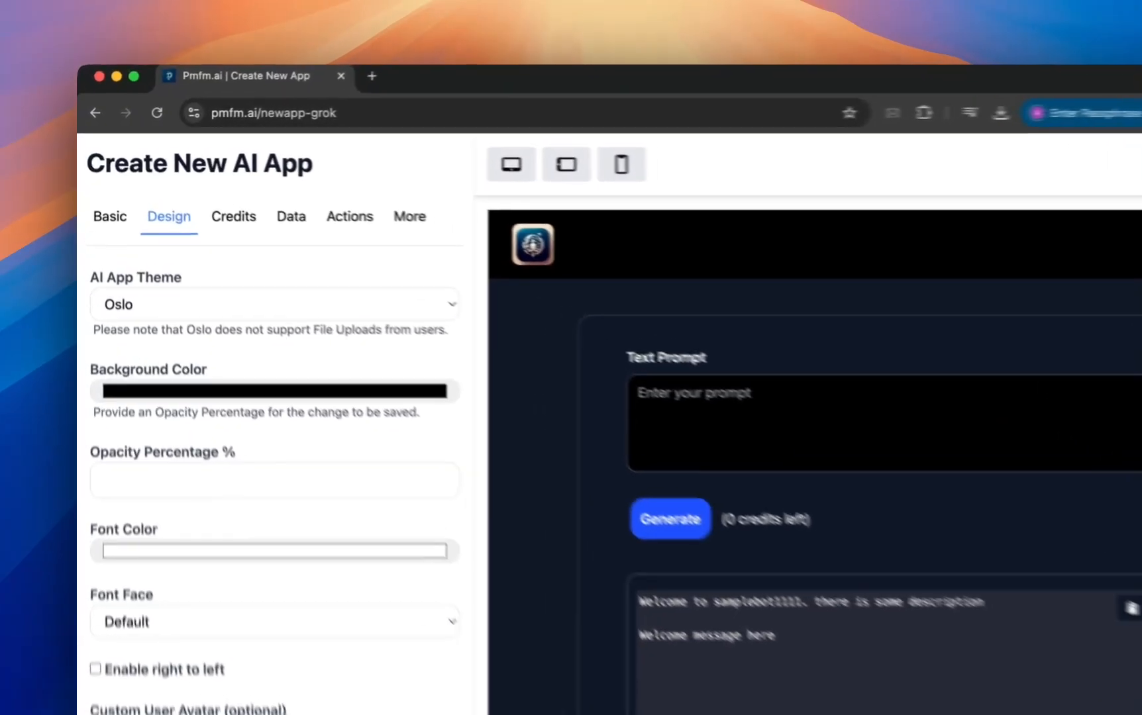
Set the AI app theme back to LA.
{"action": "left_click", "coordinate": [248, 272]}
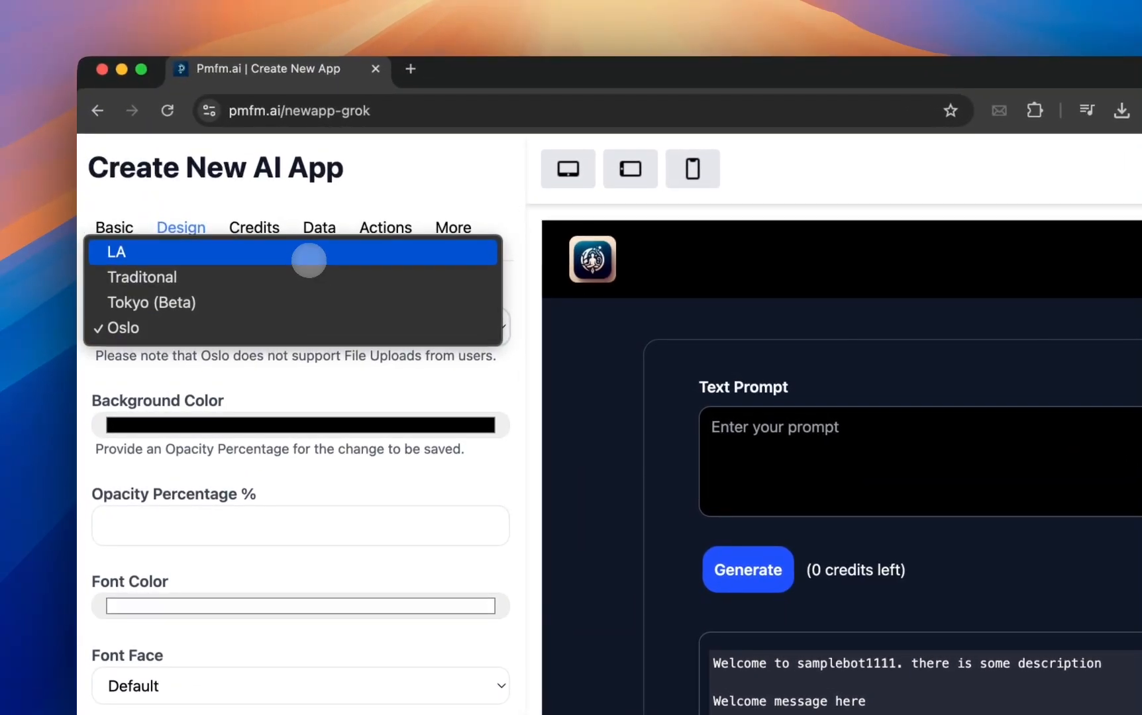
{"action": "left_click", "coordinate": [293, 255]}
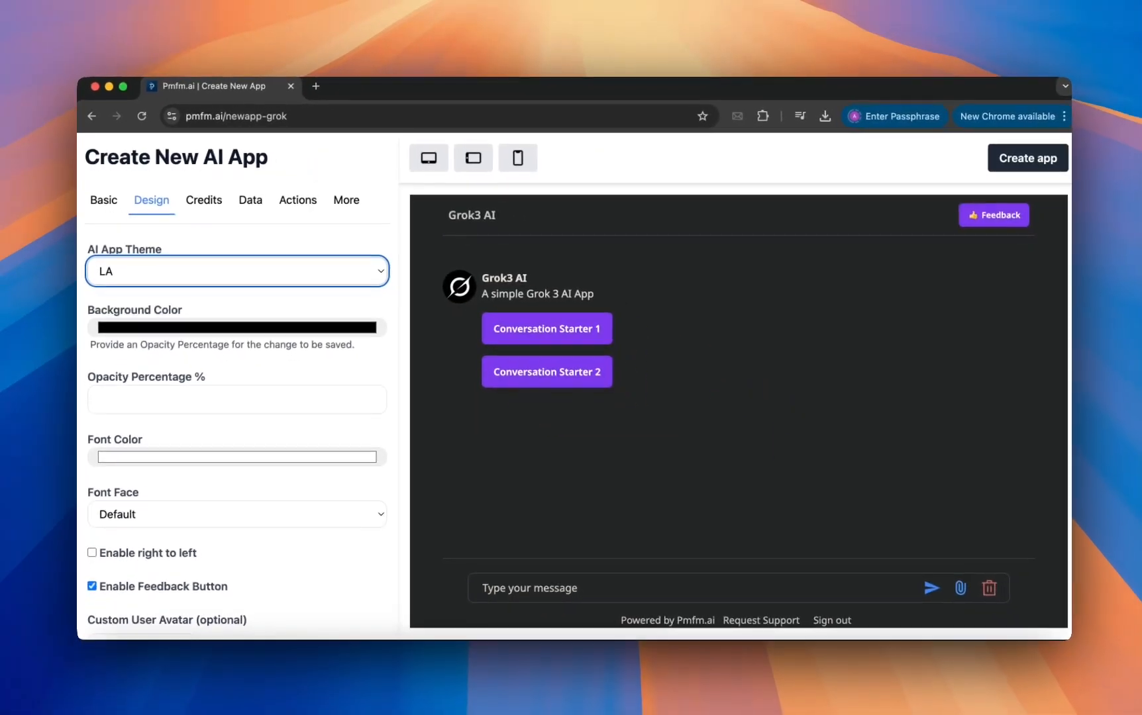
Change the app's background color to a very dark gray and set its opacity percentage to 40.
{"action": "scroll", "coordinate": [245, 371], "scroll_direction": "down", "scroll_amount": 2}
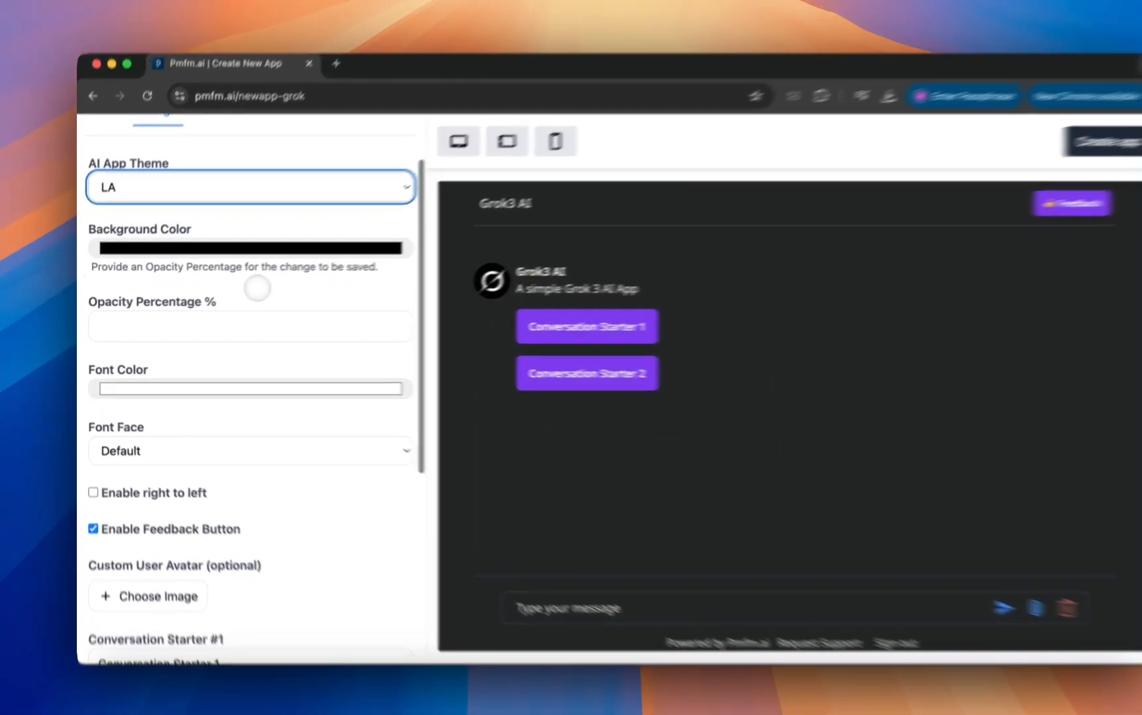
{"action": "left_click", "coordinate": [222, 256]}
{"action": "left_click", "coordinate": [214, 272]}
{"action": "left_click", "coordinate": [221, 233]}
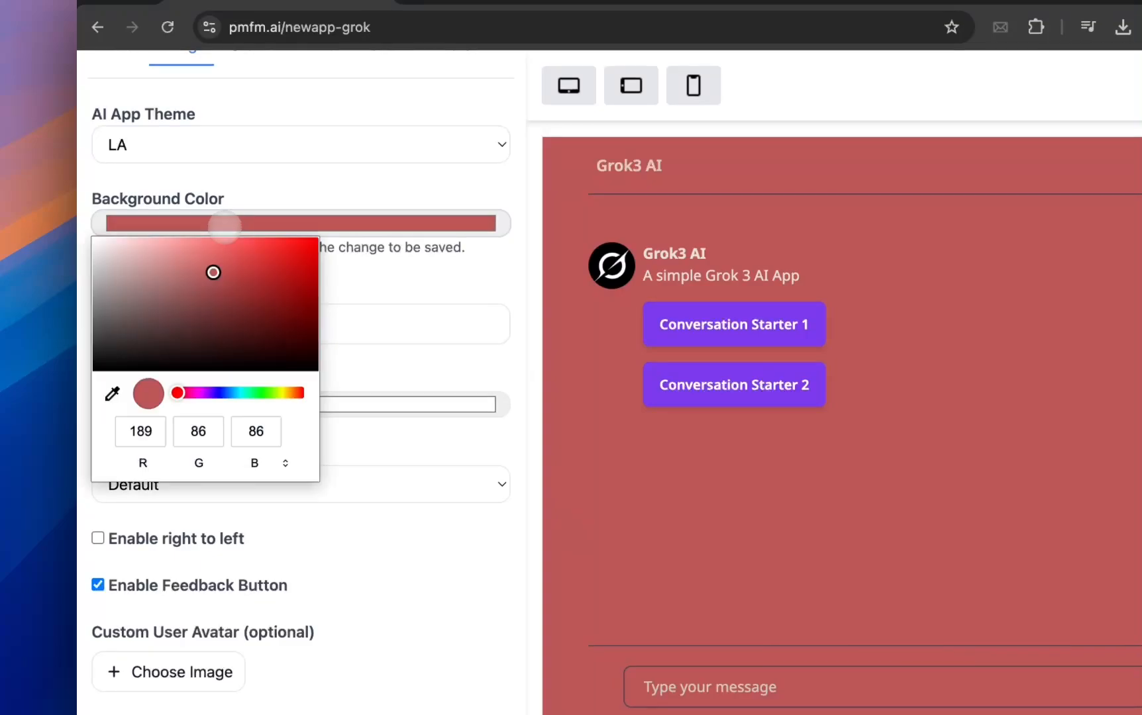
{"action": "left_click", "coordinate": [102, 352]}
{"action": "scroll", "coordinate": [149, 318], "scroll_direction": "down", "scroll_amount": 2}
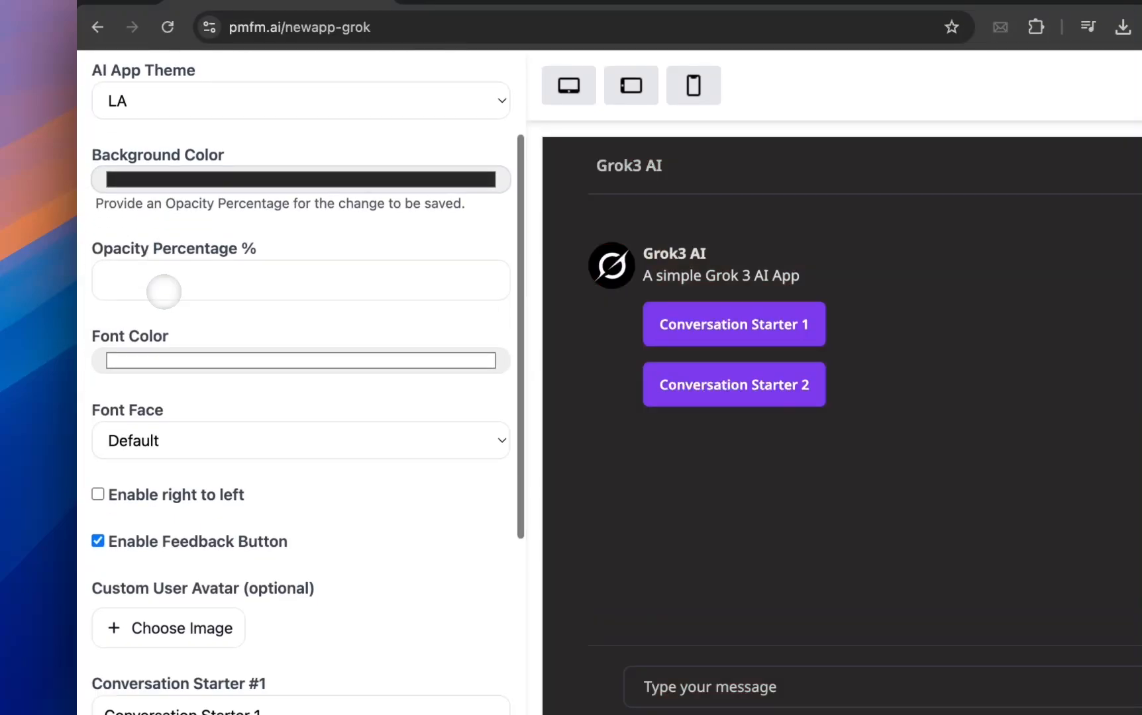
{"action": "left_click", "coordinate": [165, 285]}
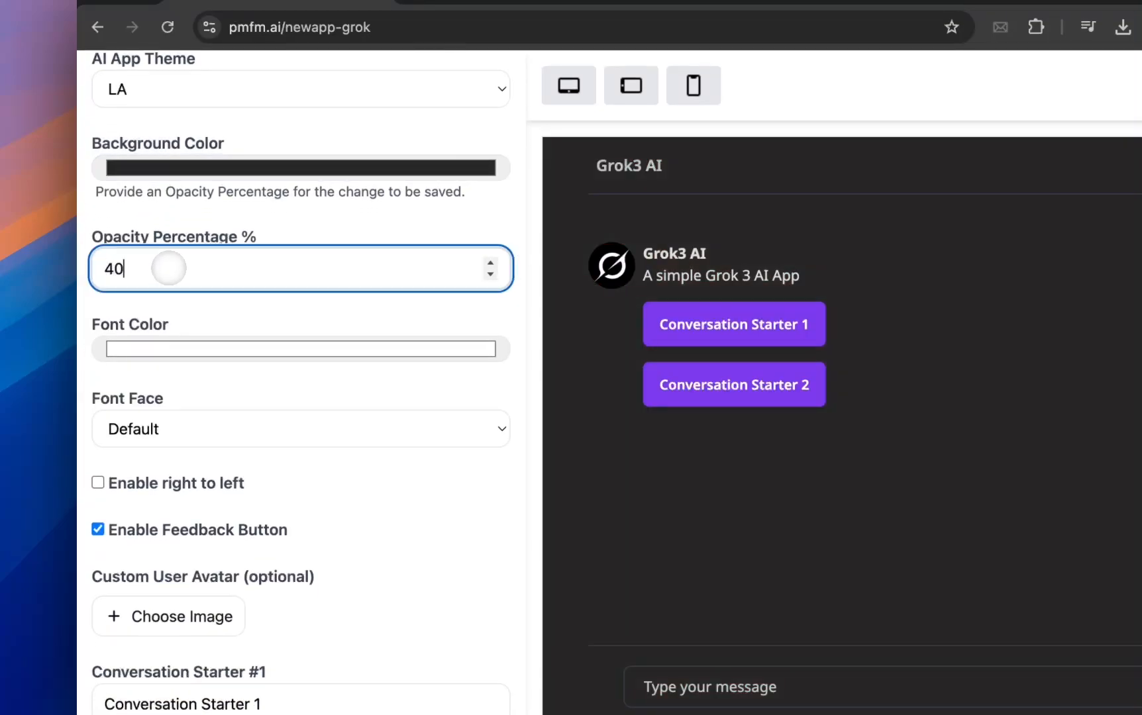
{"action": "type", "text": "40"}
Try darker shades for the font color and settle on a very light, near-white gray.
{"action": "scroll", "coordinate": [221, 338], "scroll_direction": "down", "scroll_amount": 1}
{"action": "left_click", "coordinate": [218, 317]}
{"action": "left_click", "coordinate": [204, 376]}
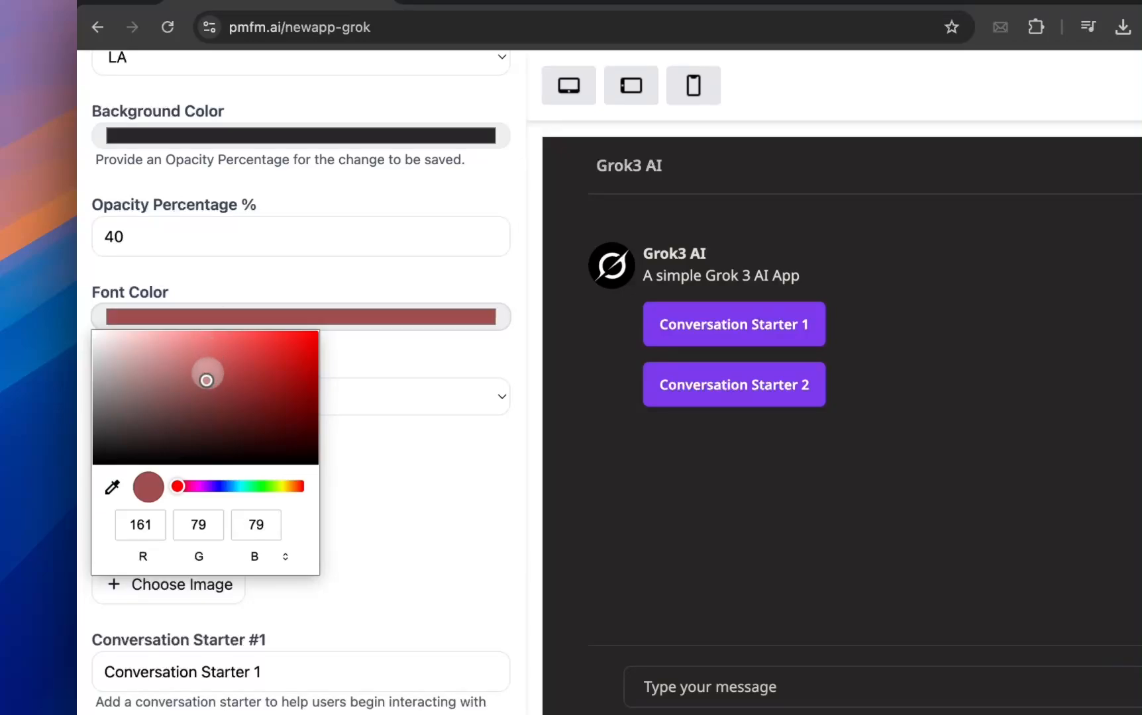
{"action": "left_click", "coordinate": [248, 317]}
{"action": "left_click", "coordinate": [117, 377]}
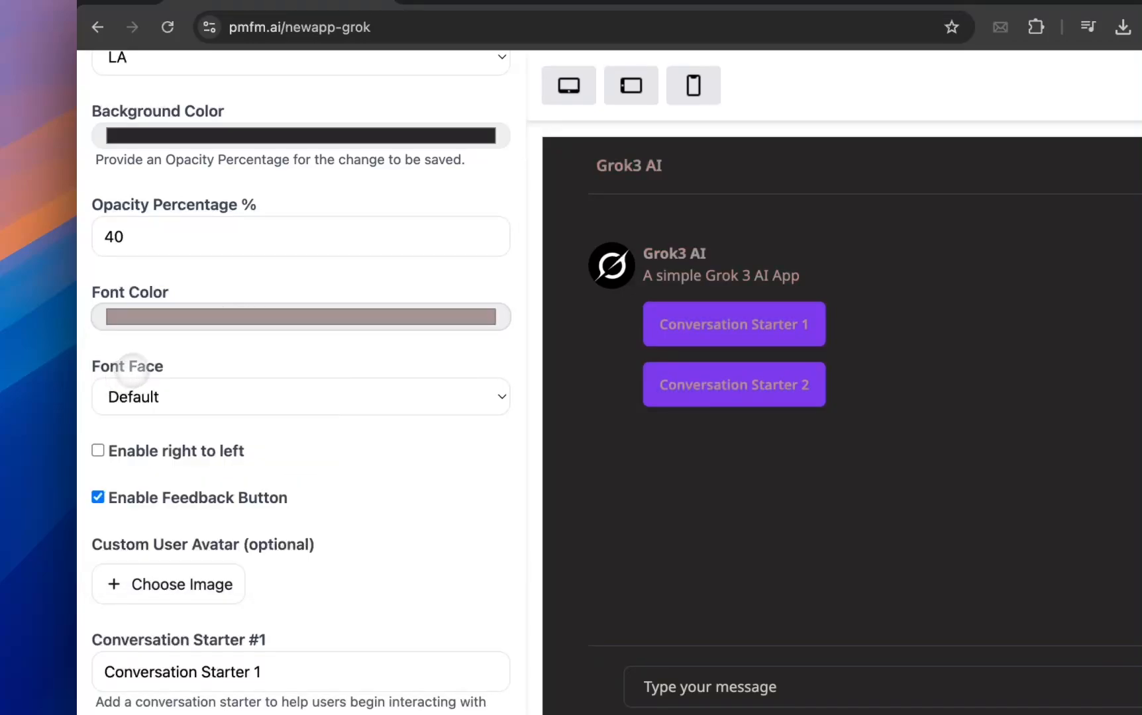
{"action": "left_click", "coordinate": [161, 323]}
{"action": "left_click", "coordinate": [112, 340]}
{"action": "scroll", "coordinate": [163, 367], "scroll_direction": "down", "scroll_amount": 2}
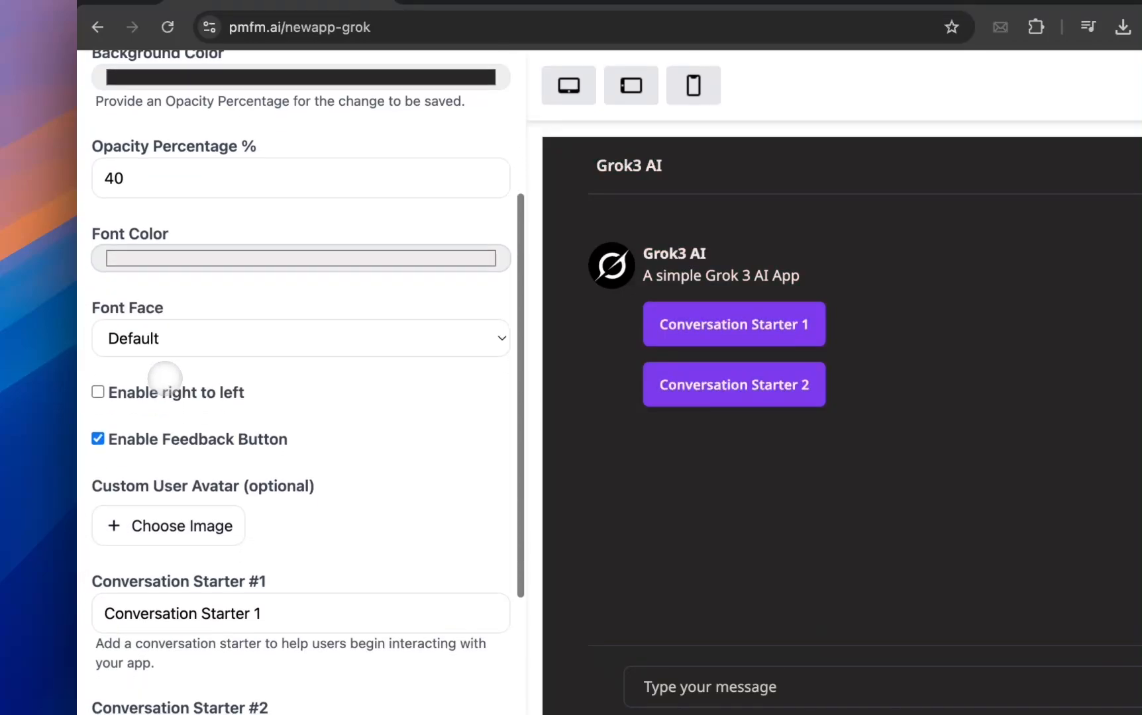
Look through the available font faces and keep Default.
{"action": "left_click", "coordinate": [174, 348]}
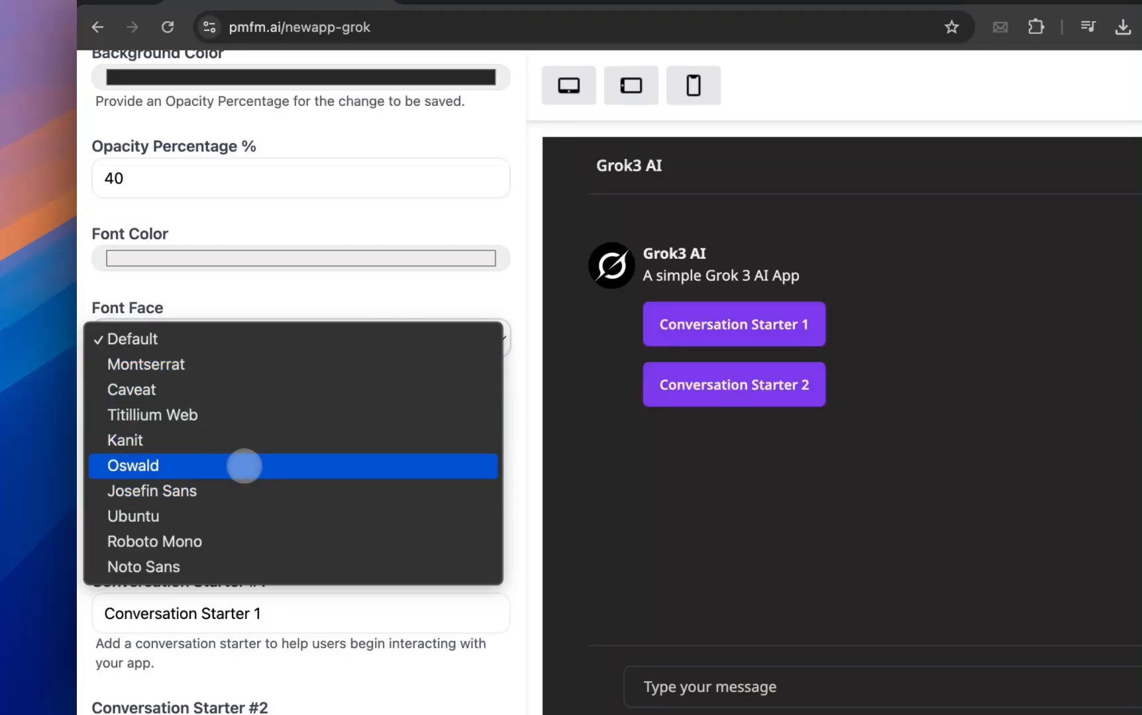
{"action": "left_click", "coordinate": [258, 293]}
Turn on the right-to-left layout and turn it off again.
{"action": "scroll", "coordinate": [262, 397], "scroll_direction": "down", "scroll_amount": 2}
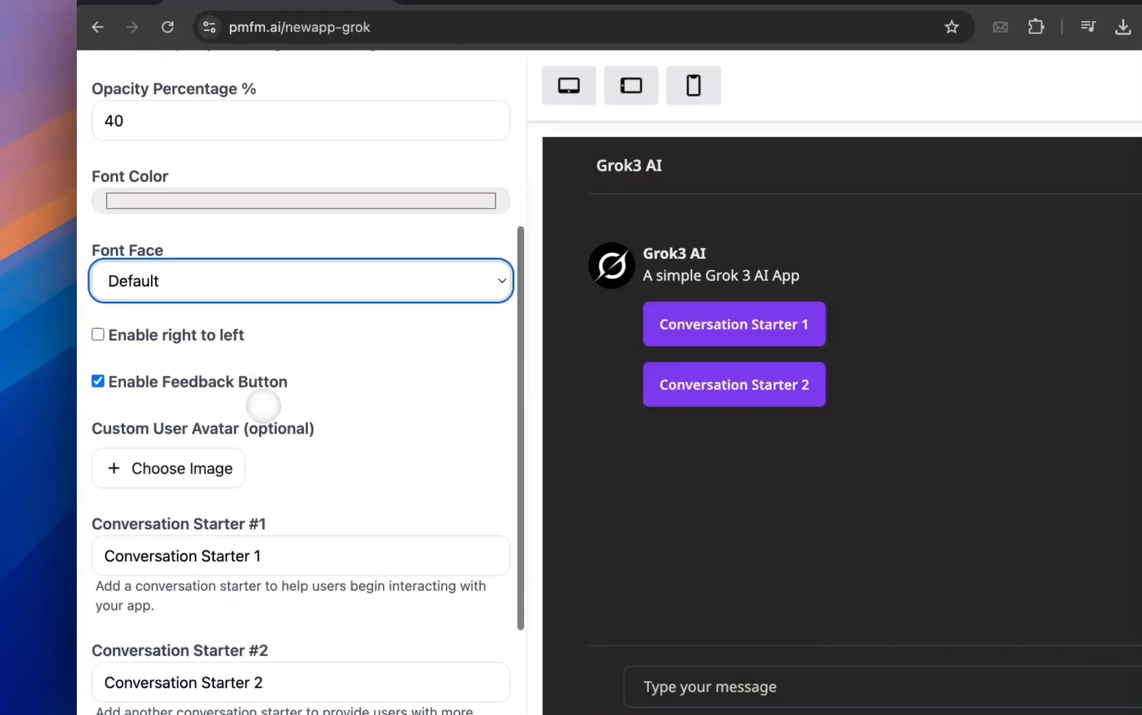
{"action": "scroll", "coordinate": [219, 334], "scroll_direction": "down", "scroll_amount": 1}
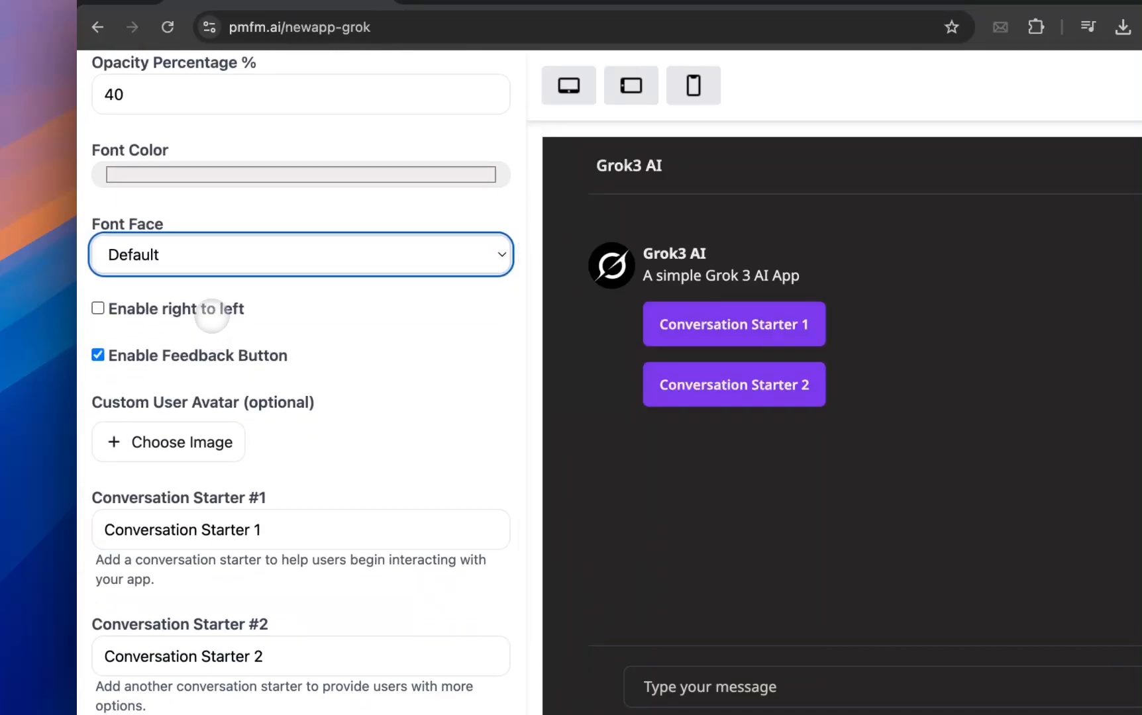
{"action": "left_click", "coordinate": [211, 311]}
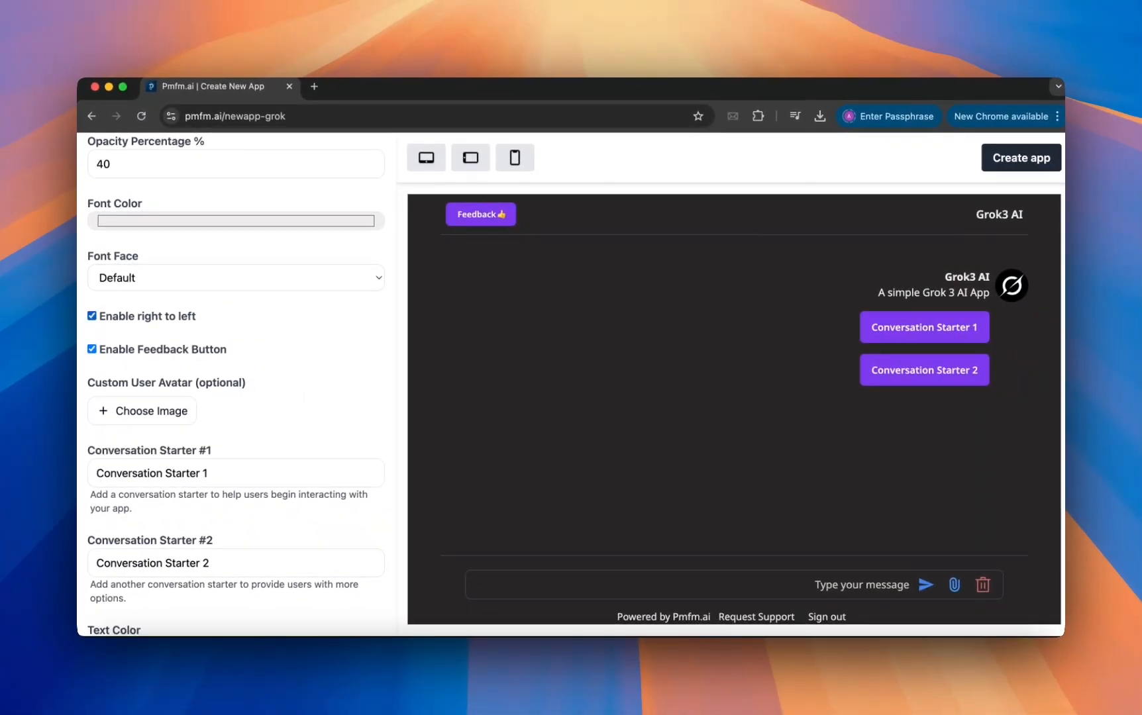
{"action": "left_click", "coordinate": [92, 316]}
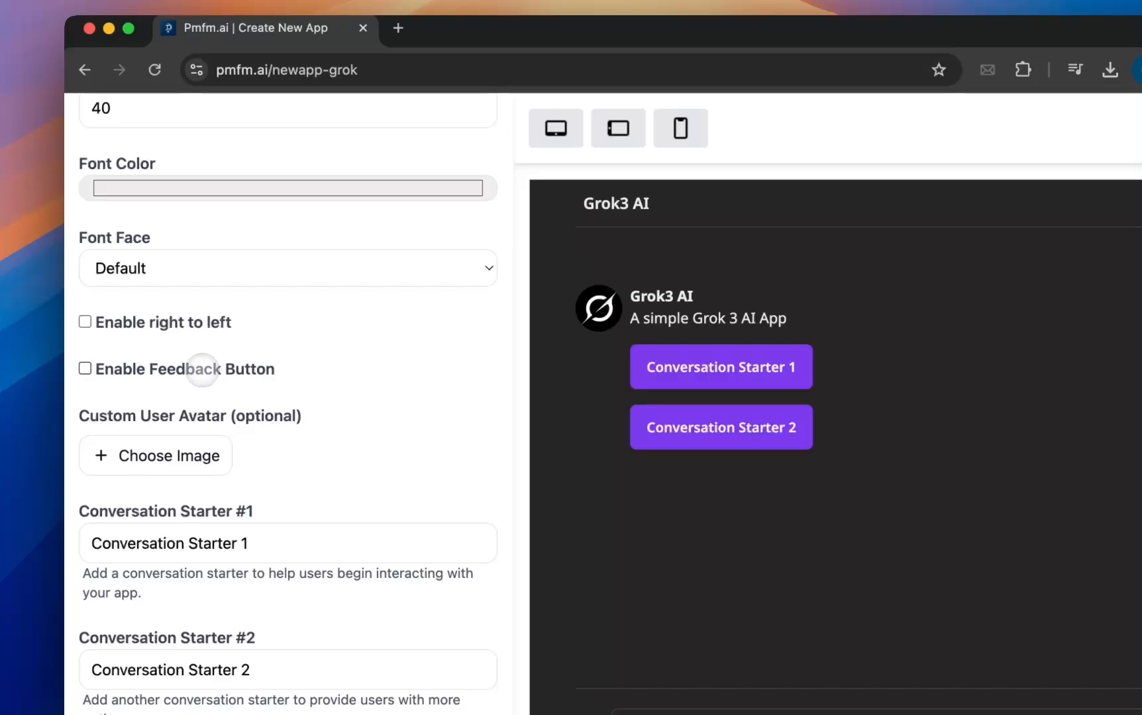
Re-enable the feedback button, then open its feedback form in the app preview and close it.
{"action": "left_click", "coordinate": [202, 369]}
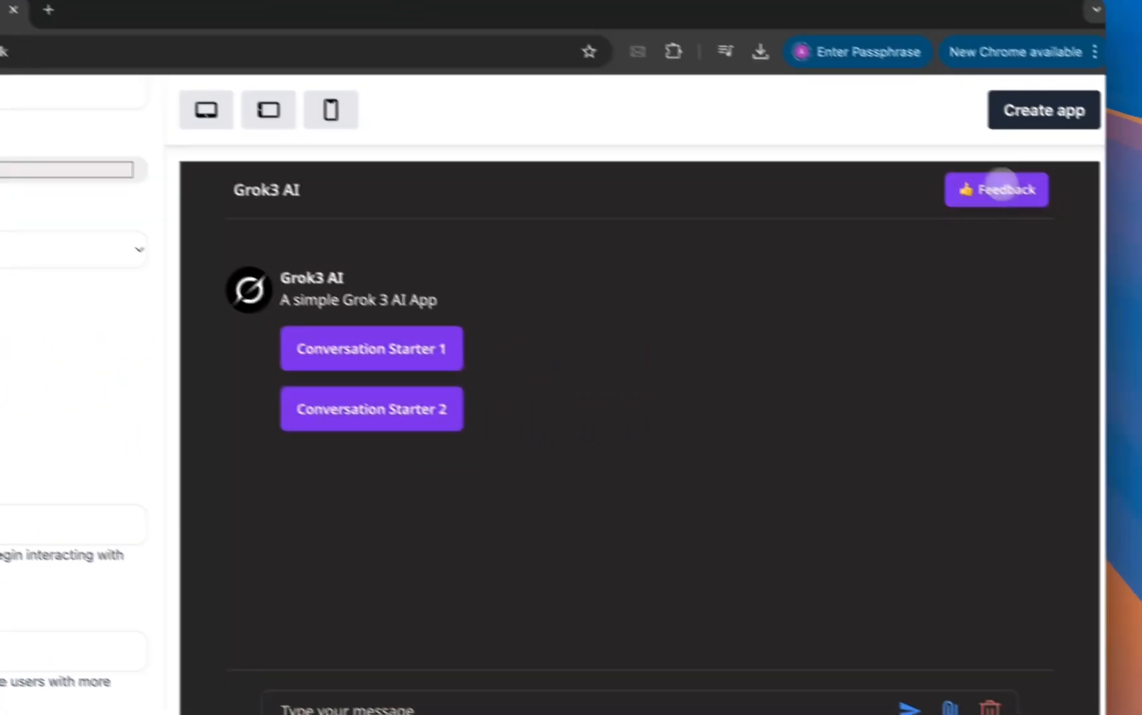
{"action": "left_click", "coordinate": [994, 189]}
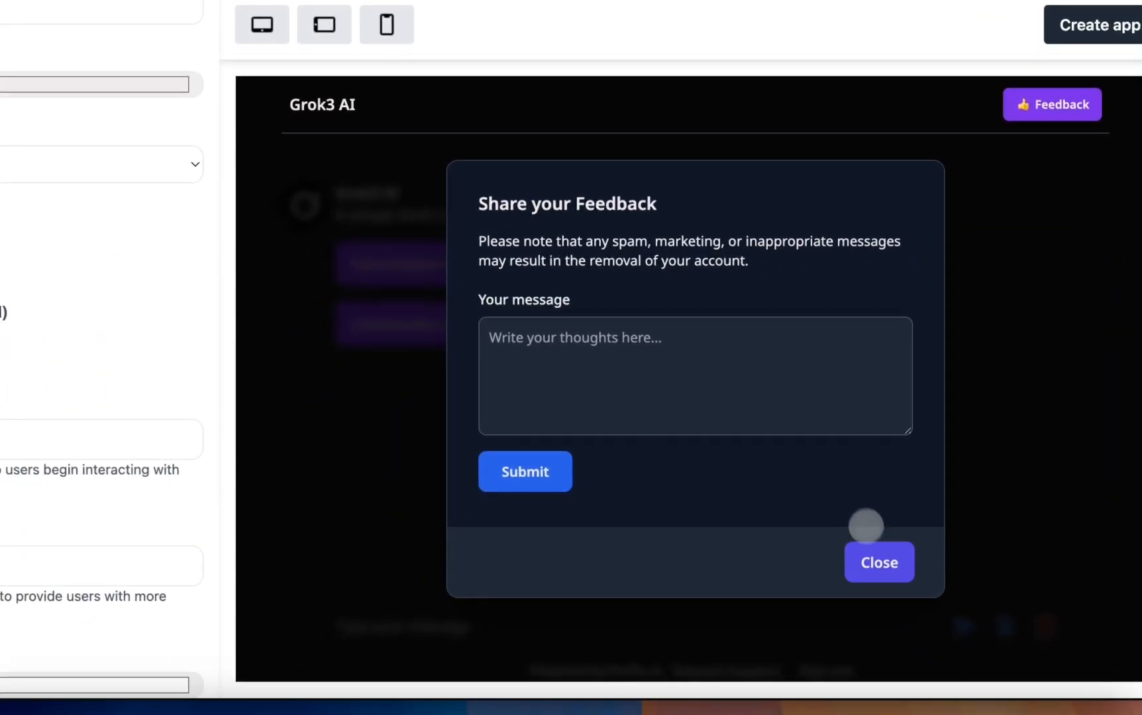
{"action": "left_click", "coordinate": [865, 550]}
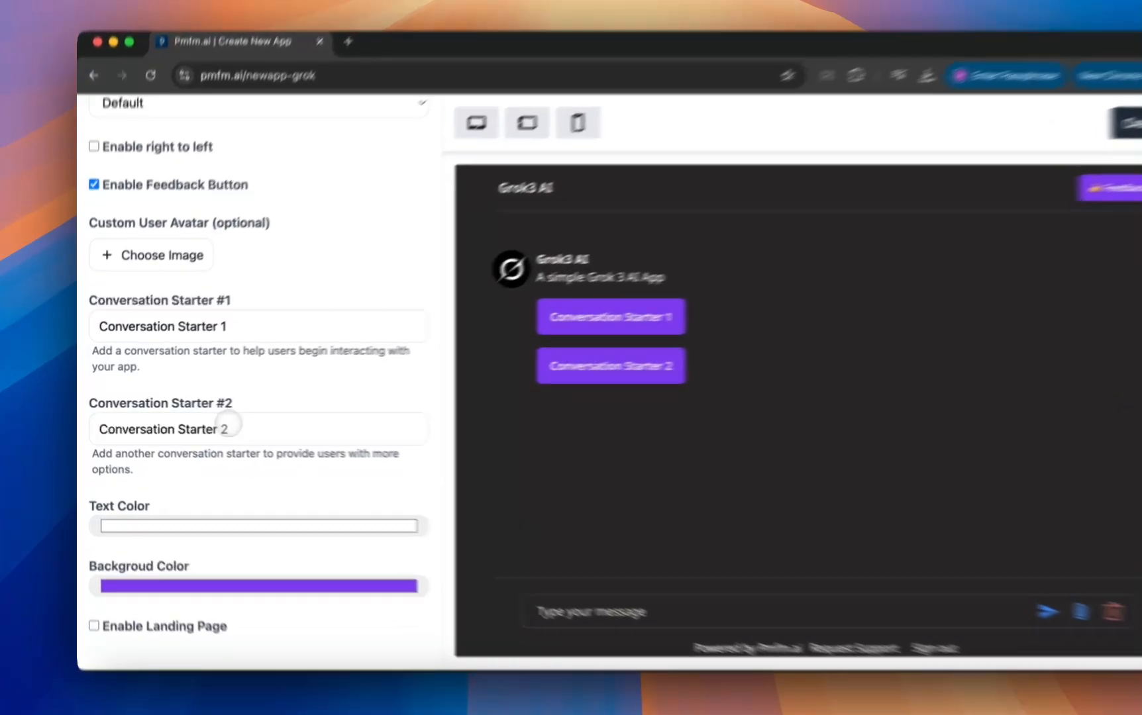
Clear conversation starter #2 and set conversation starter #1 to "What is Grok?".
{"action": "triple_click", "coordinate": [215, 425]}
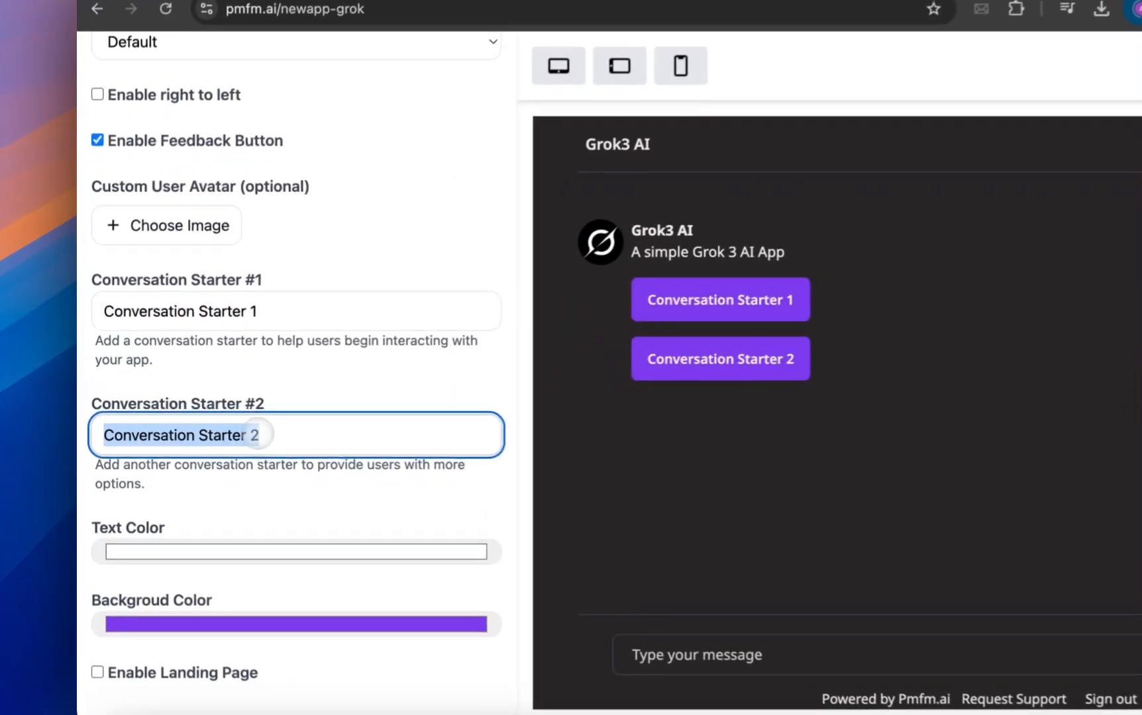
{"action": "key", "text": "BackSpace"}
{"action": "triple_click", "coordinate": [273, 309]}
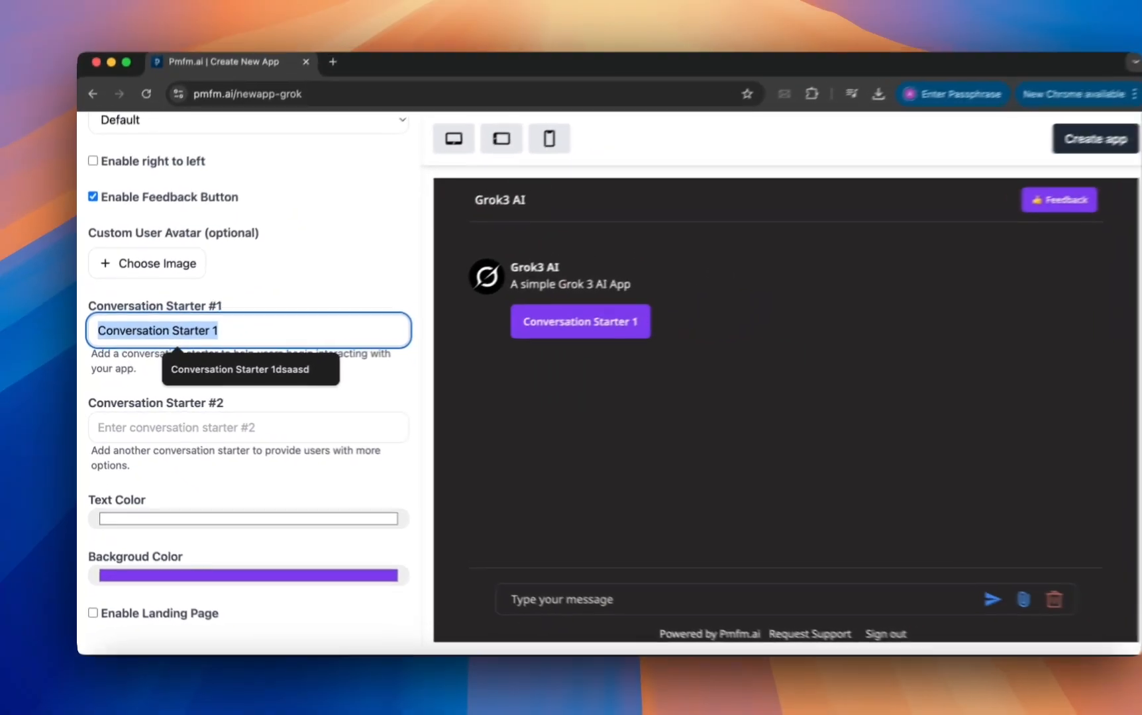
{"action": "type", "text": "What is Grok?"}
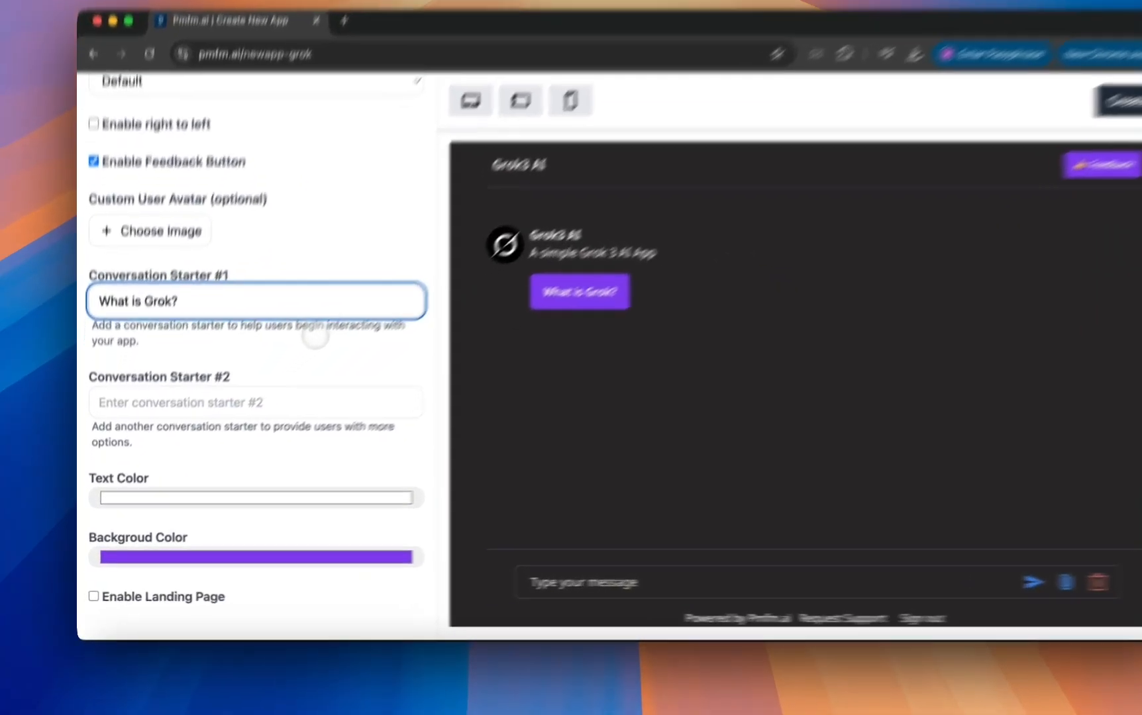
{"action": "left_click", "coordinate": [288, 381]}
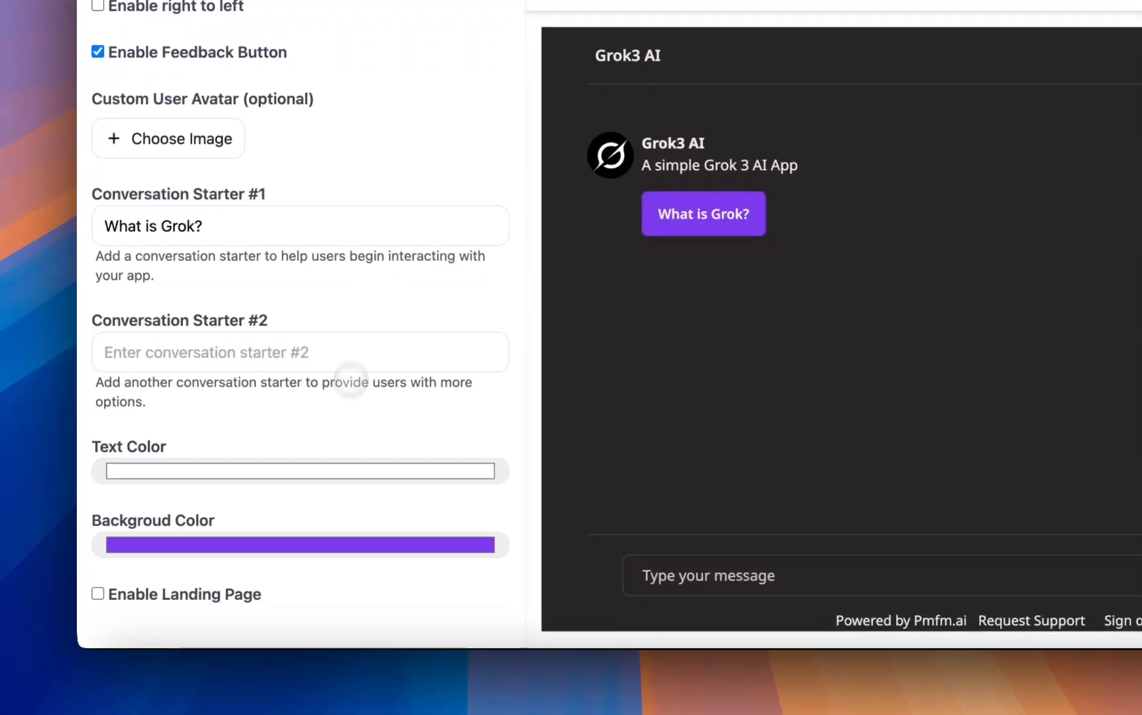
Enable the landing page and look through its tagline, theme, SEO keyword, YouTube demo and button settings.
{"action": "left_click", "coordinate": [198, 594]}
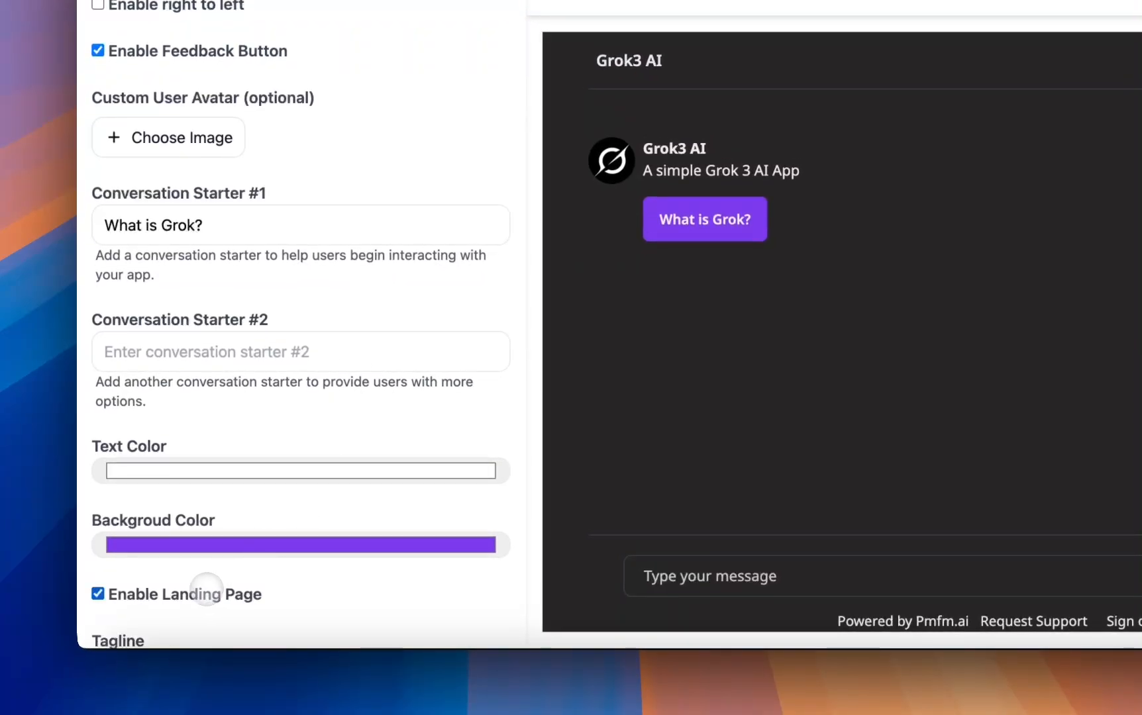
{"action": "scroll", "coordinate": [204, 587], "scroll_direction": "down", "scroll_amount": 5}
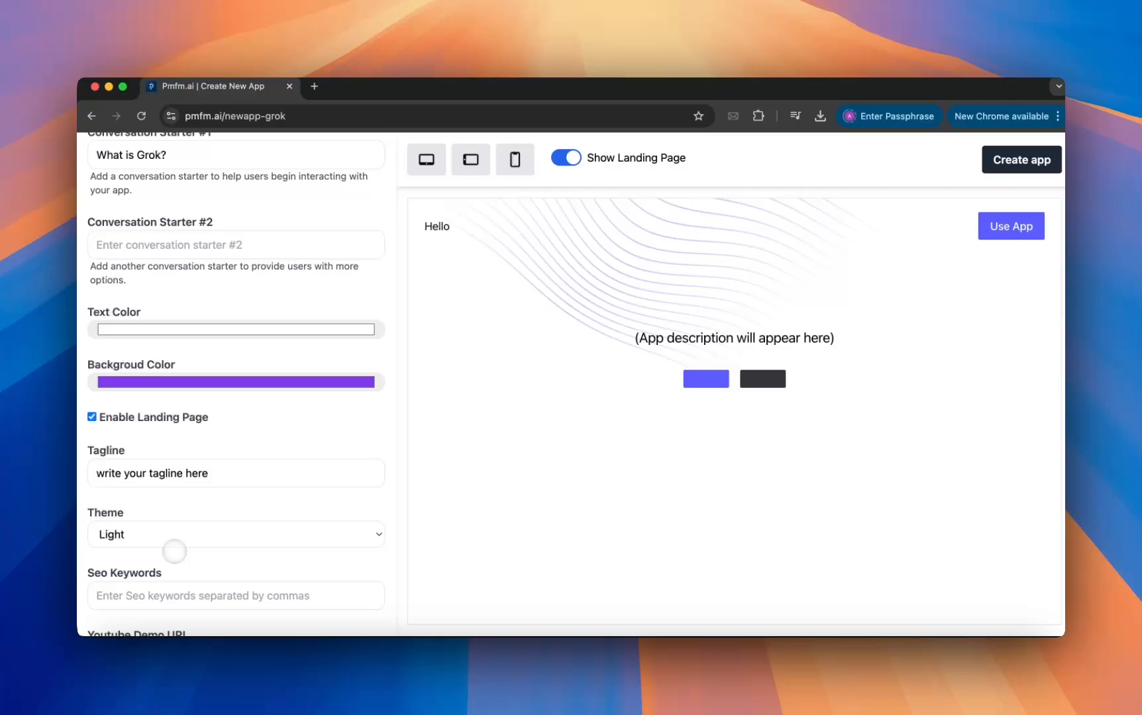
{"action": "scroll", "coordinate": [174, 551], "scroll_direction": "down", "scroll_amount": 1}
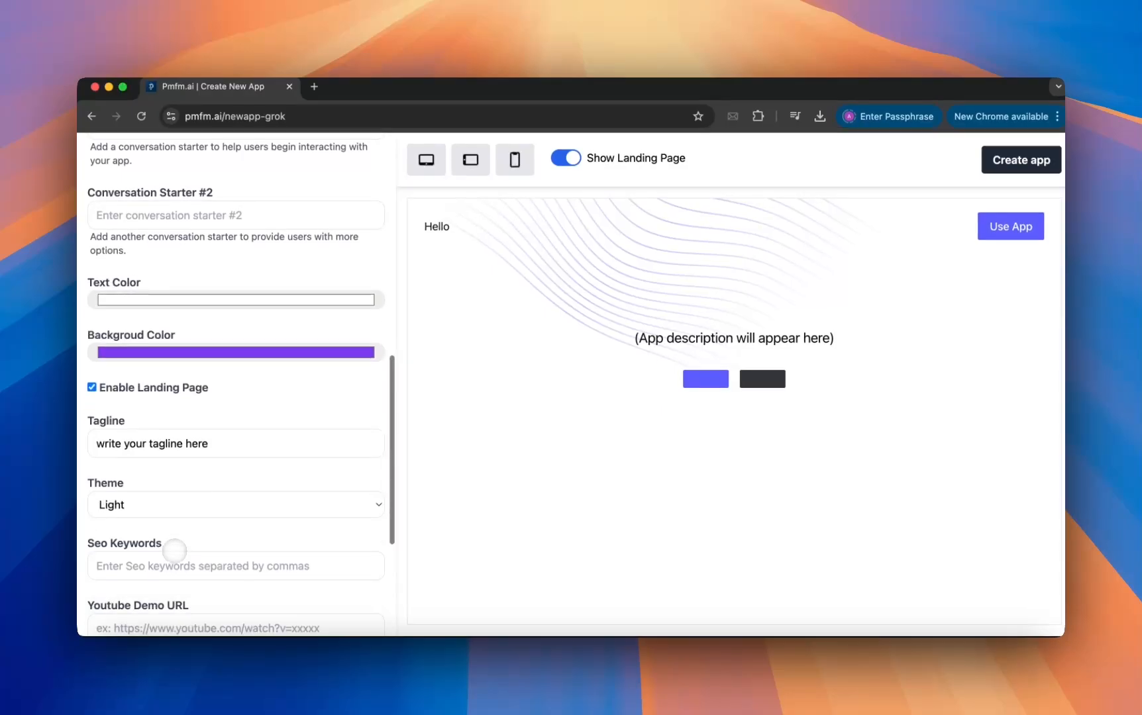
{"action": "scroll", "coordinate": [174, 551], "scroll_direction": "down", "scroll_amount": 5}
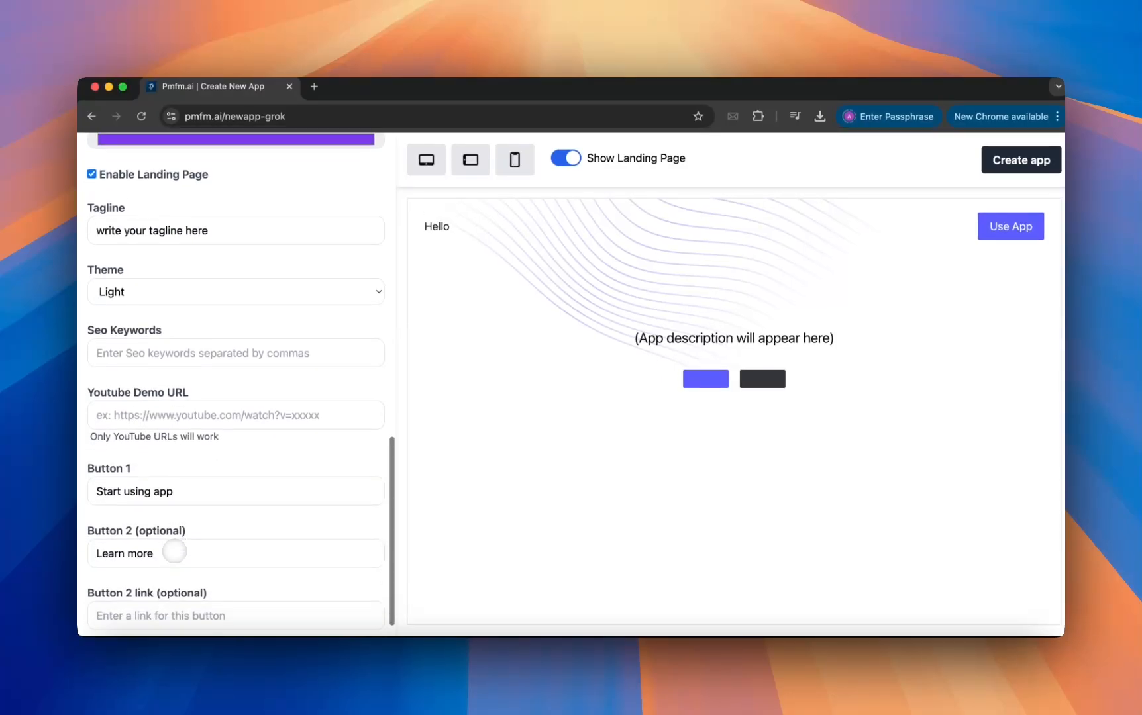
{"action": "scroll", "coordinate": [174, 551], "scroll_direction": "up", "scroll_amount": 2}
{"action": "scroll", "coordinate": [173, 543], "scroll_direction": "down", "scroll_amount": 3}
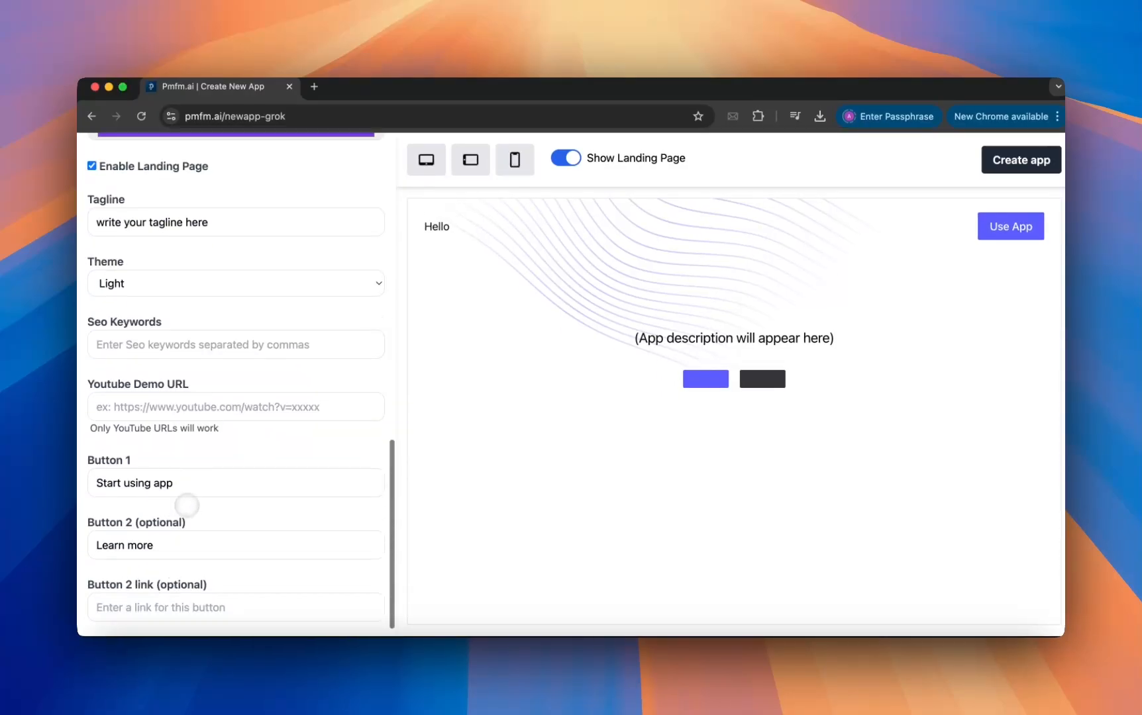
{"action": "scroll", "coordinate": [190, 492], "scroll_direction": "up", "scroll_amount": 2}
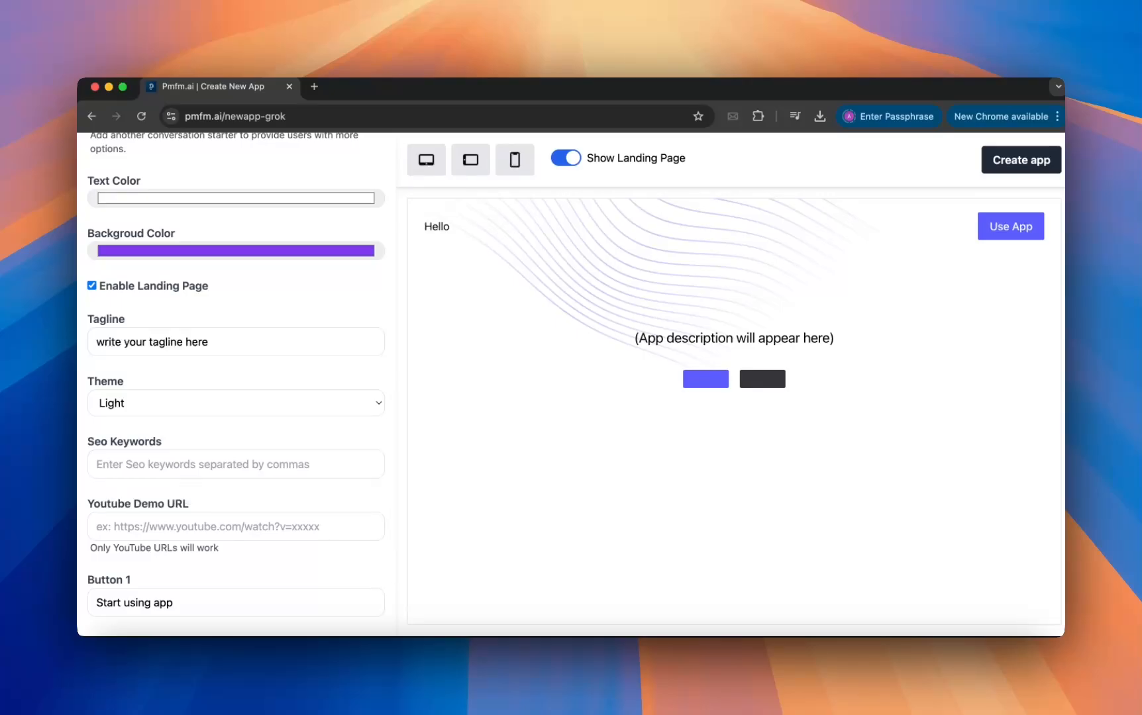
{"action": "scroll", "coordinate": [190, 492], "scroll_direction": "down", "scroll_amount": 3}
{"action": "scroll", "coordinate": [189, 492], "scroll_direction": "up", "scroll_amount": 5}
{"action": "scroll", "coordinate": [191, 430], "scroll_direction": "down", "scroll_amount": 2}
Switch the landing page theme to Dark and back to Light.
{"action": "left_click", "coordinate": [192, 405]}
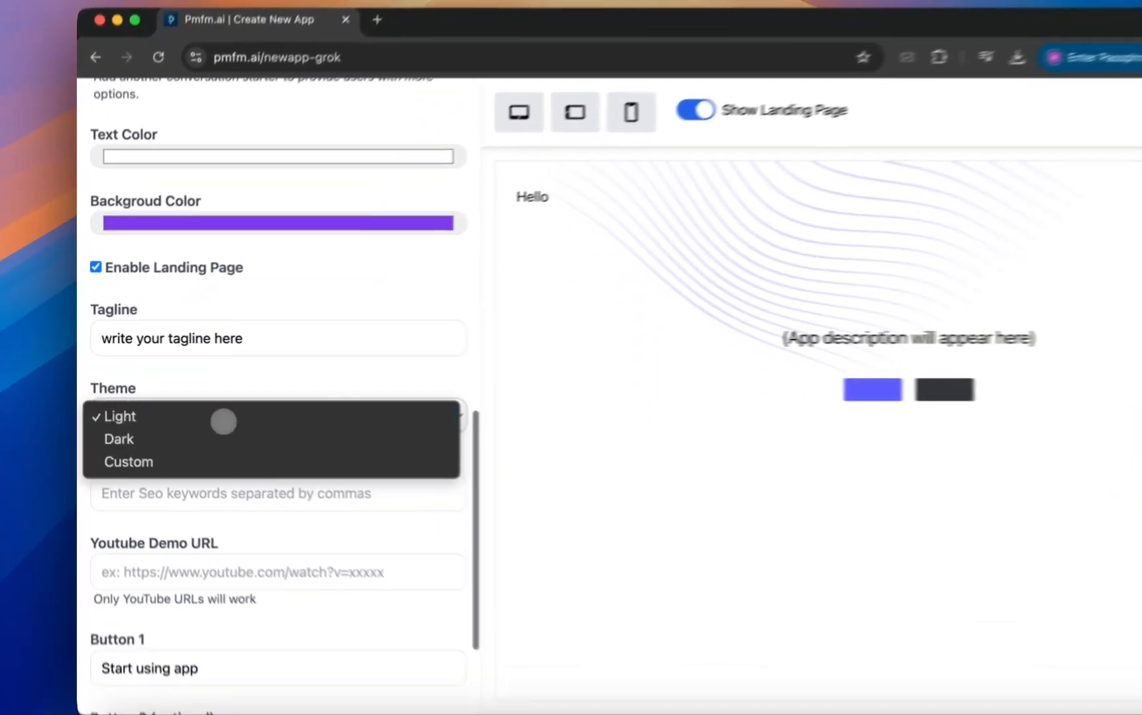
{"action": "left_click", "coordinate": [214, 439]}
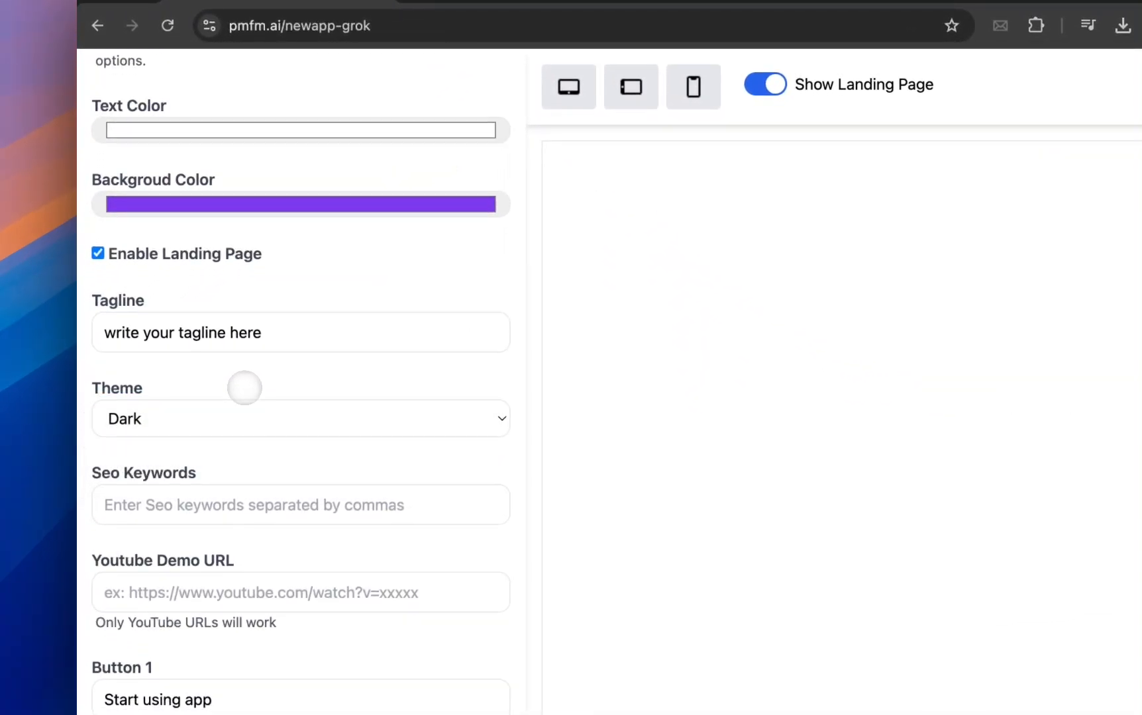
{"action": "scroll", "coordinate": [245, 387], "scroll_direction": "down", "scroll_amount": 3}
{"action": "left_click", "coordinate": [247, 328]}
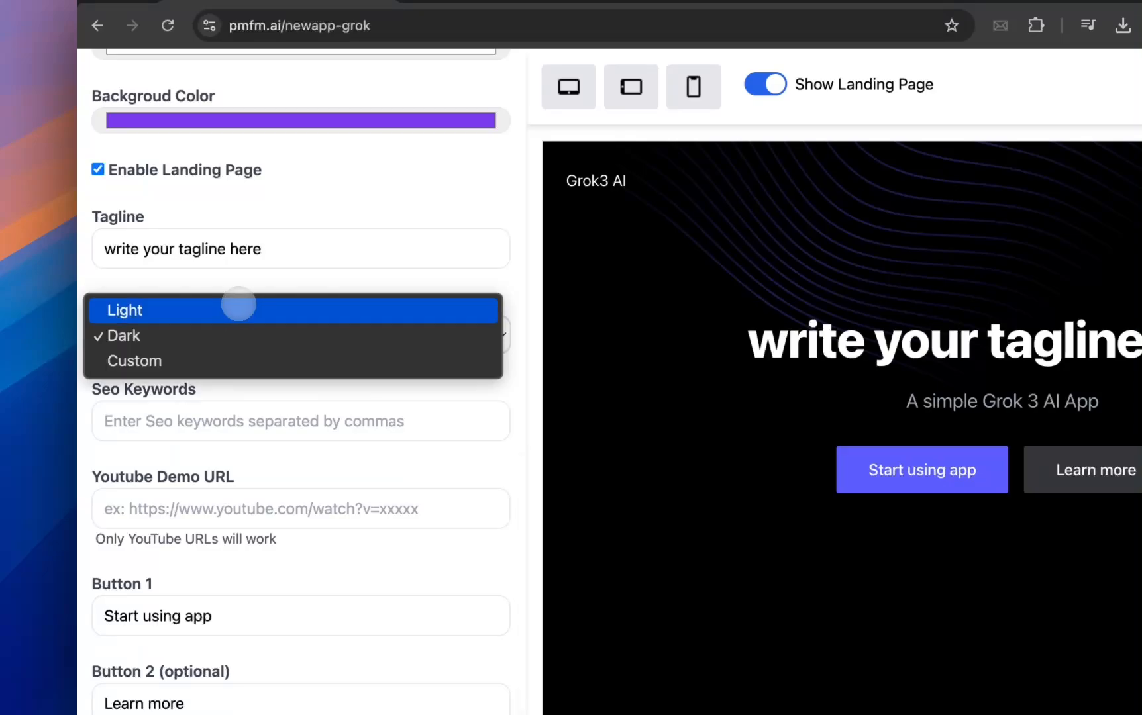
{"action": "left_click", "coordinate": [238, 306]}
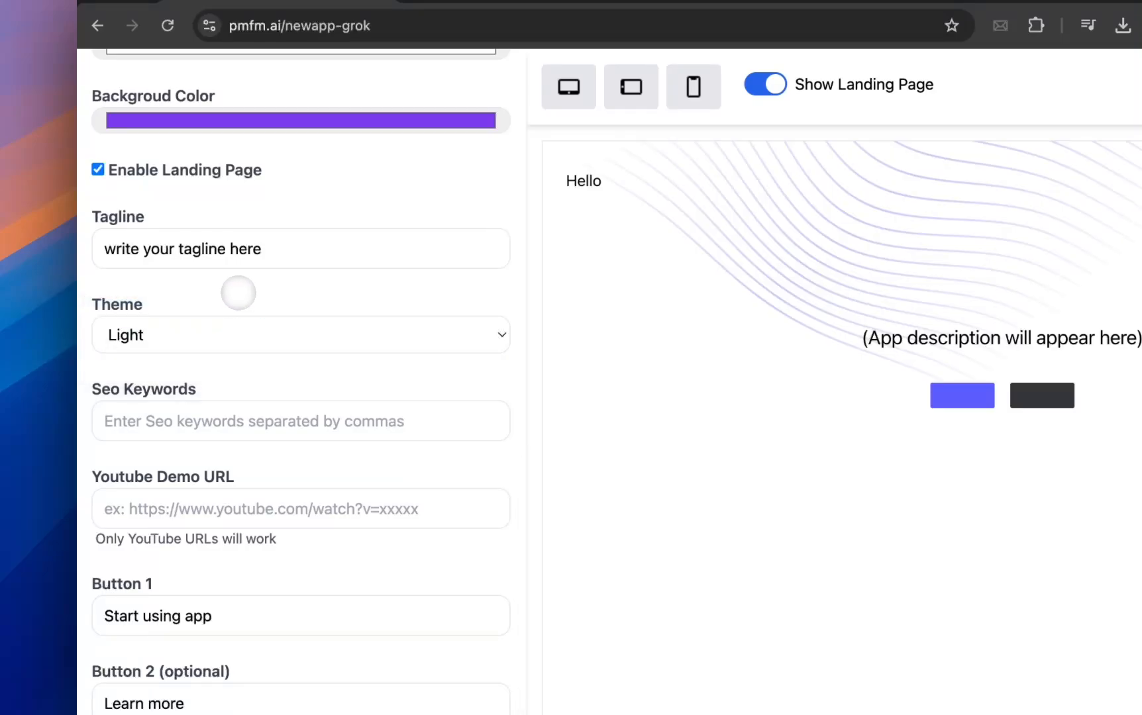
{"action": "scroll", "coordinate": [237, 286], "scroll_direction": "down", "scroll_amount": 1}
{"action": "scroll", "coordinate": [237, 285], "scroll_direction": "up", "scroll_amount": 1}
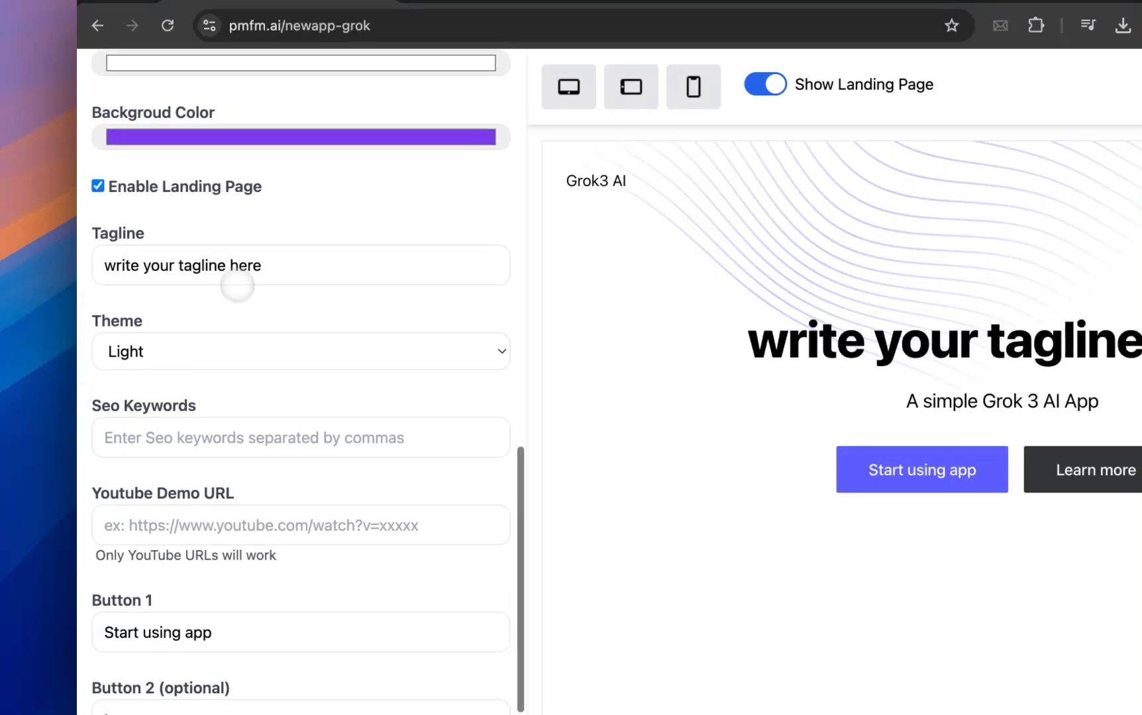
Set the landing page theme to Custom.
{"action": "left_click", "coordinate": [216, 351]}
{"action": "left_click", "coordinate": [208, 402]}
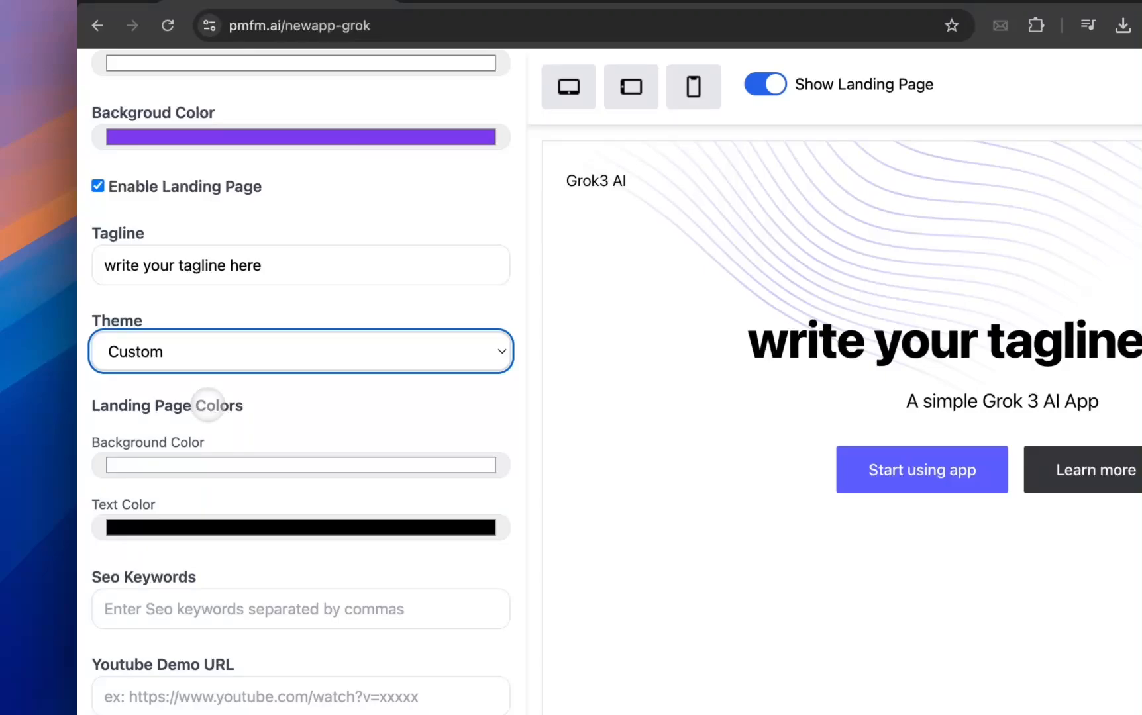
{"action": "scroll", "coordinate": [207, 457], "scroll_direction": "down", "scroll_amount": 1}
Go to the app's credits settings.
{"action": "scroll", "coordinate": [206, 453], "scroll_direction": "up", "scroll_amount": 8}
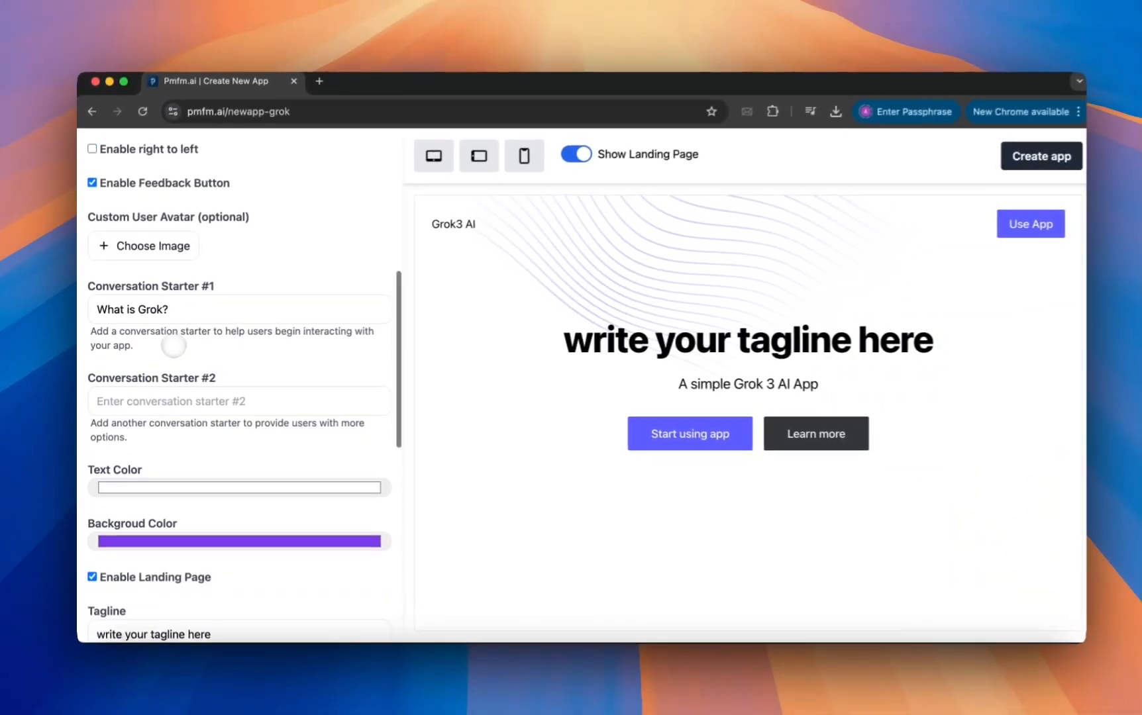
{"action": "scroll", "coordinate": [173, 345], "scroll_direction": "up", "scroll_amount": 6}
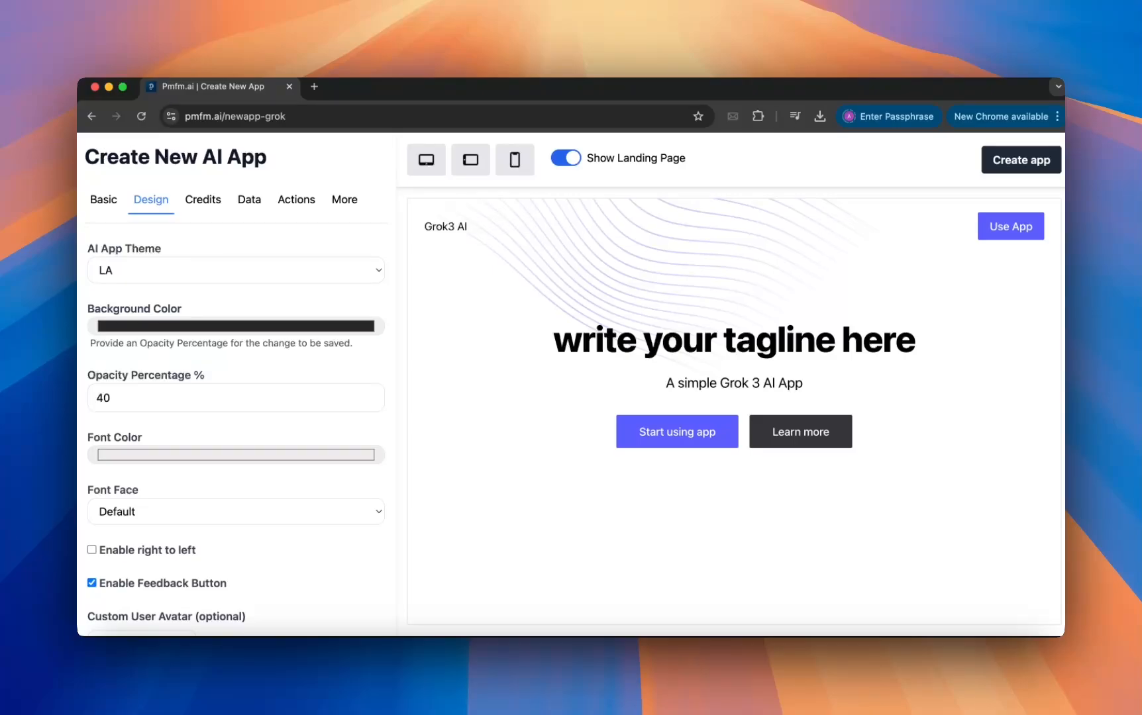
{"action": "left_click", "coordinate": [203, 199]}
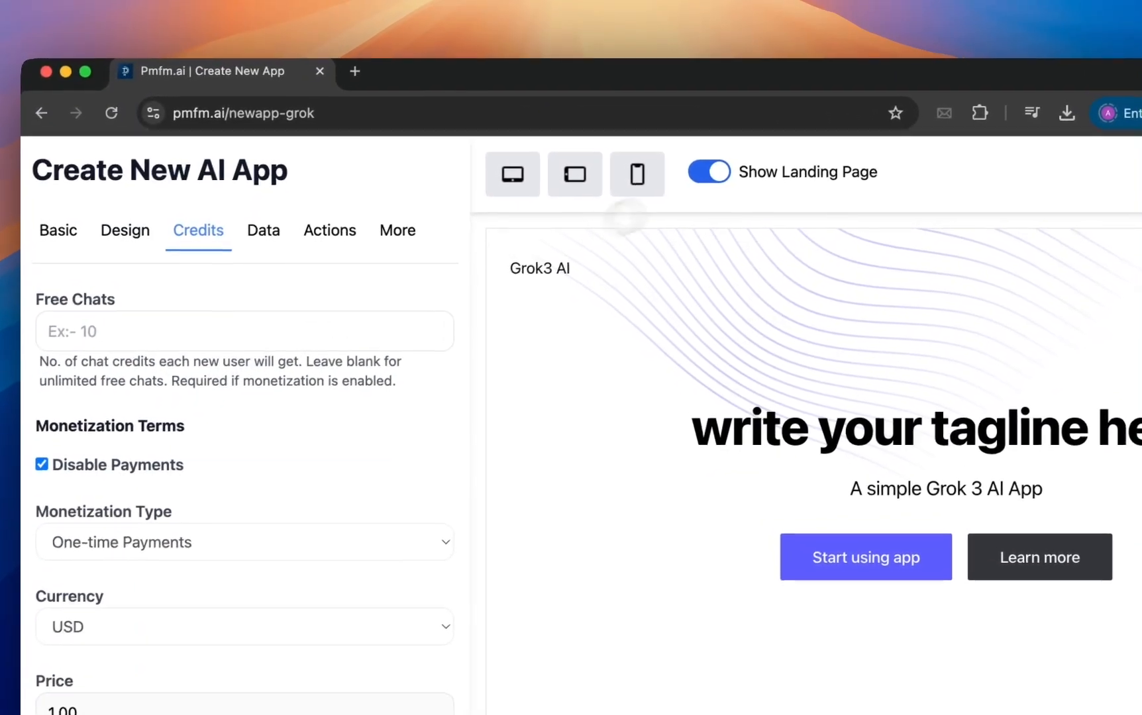
Turn off the landing page and return to the app's credits settings.
{"action": "left_click", "coordinate": [707, 175]}
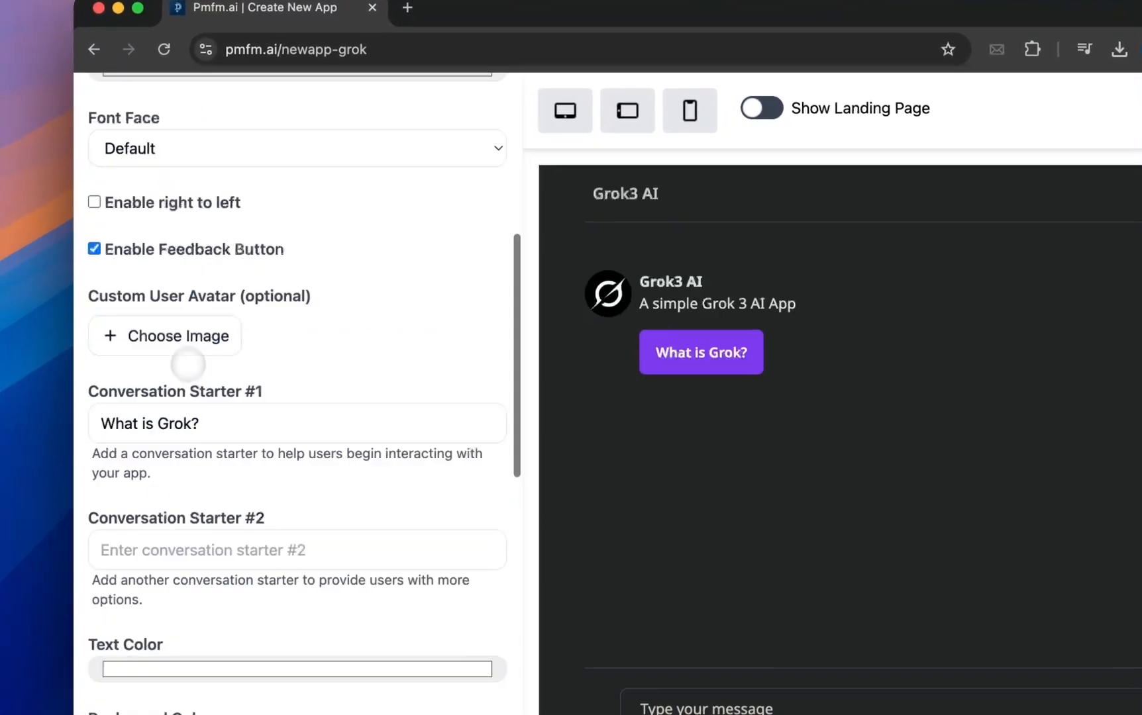
{"action": "scroll", "coordinate": [187, 371], "scroll_direction": "down", "scroll_amount": 5}
{"action": "scroll", "coordinate": [173, 437], "scroll_direction": "up", "scroll_amount": 4}
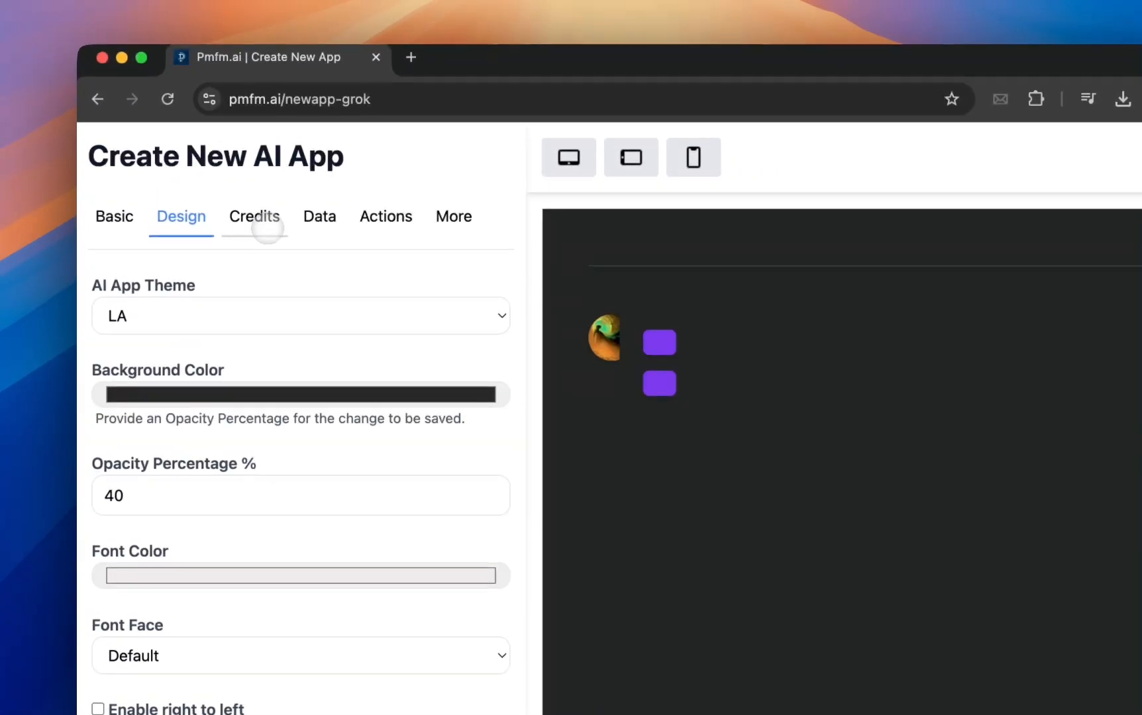
{"action": "left_click", "coordinate": [257, 223]}
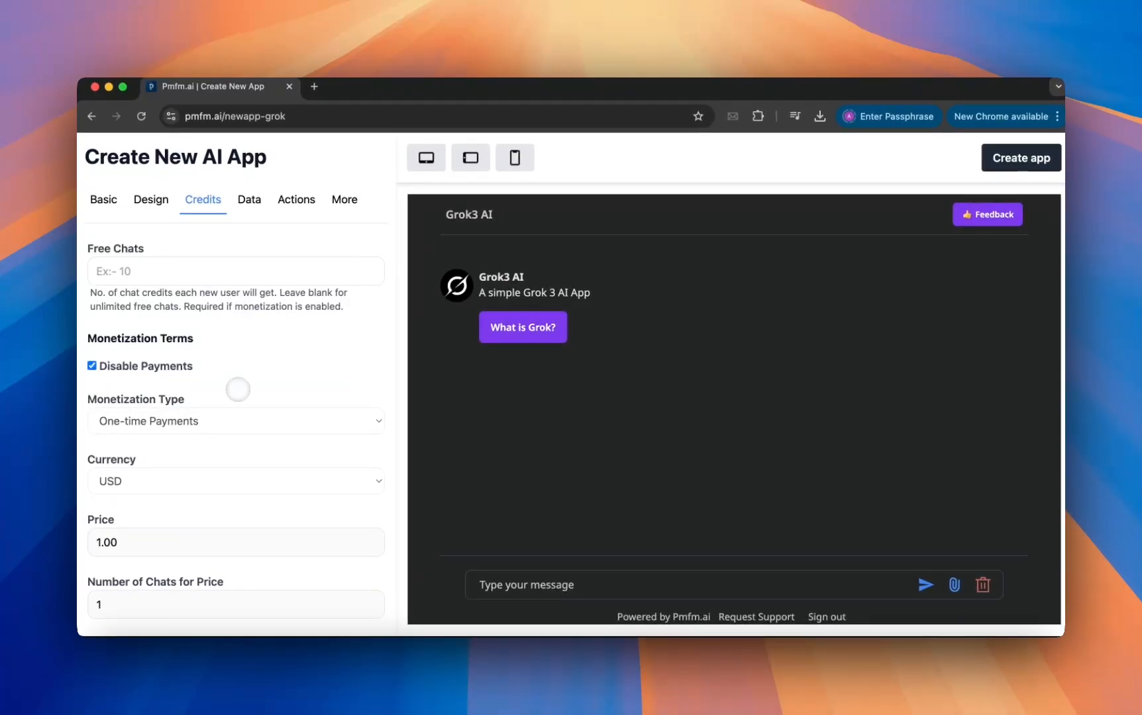
Allow payments for the app and set the monetization type to Subscription.
{"action": "scroll", "coordinate": [238, 390], "scroll_direction": "down", "scroll_amount": 1}
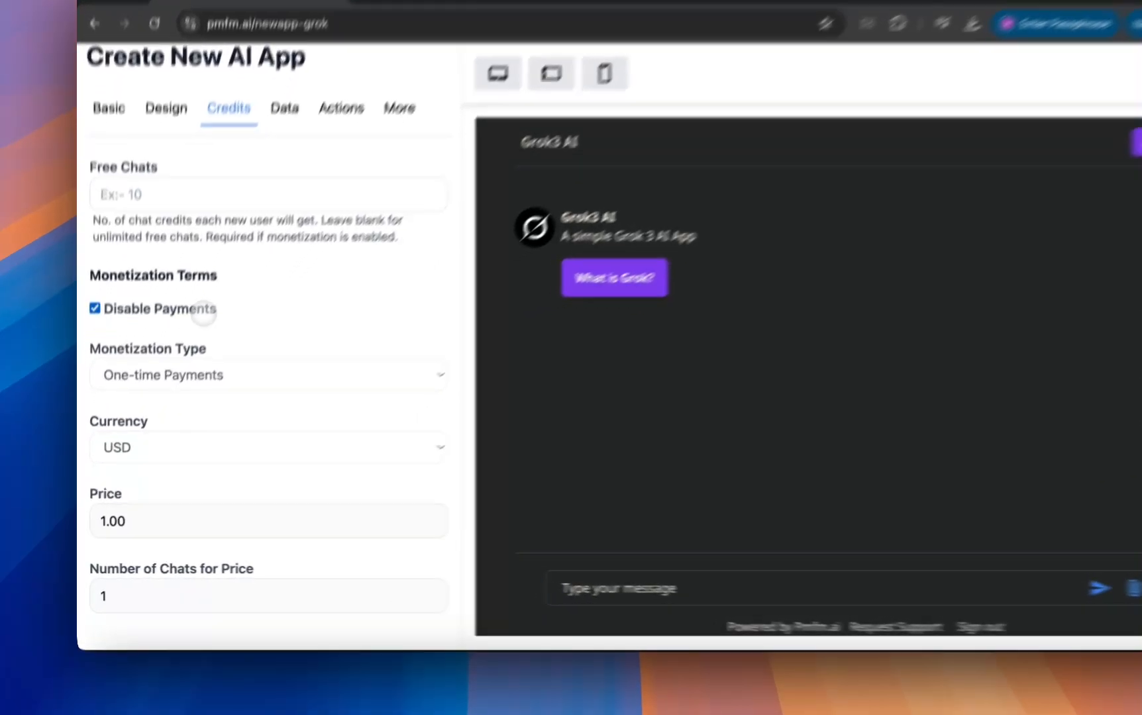
{"action": "left_click", "coordinate": [179, 354]}
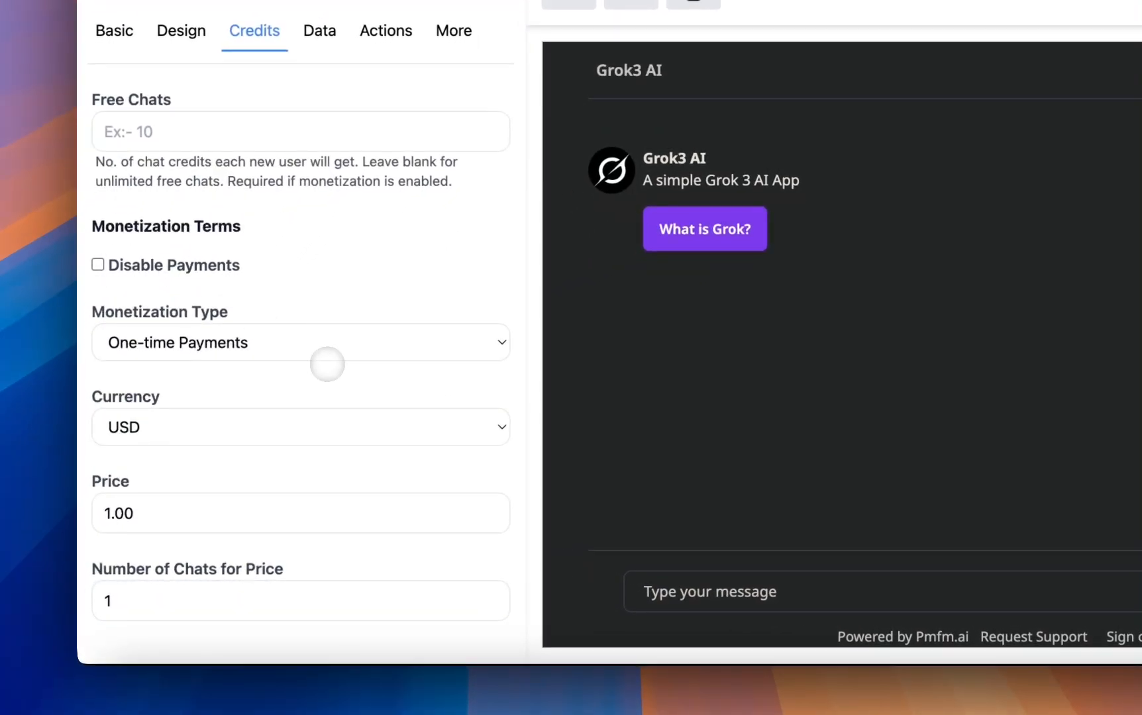
{"action": "left_click", "coordinate": [324, 349]}
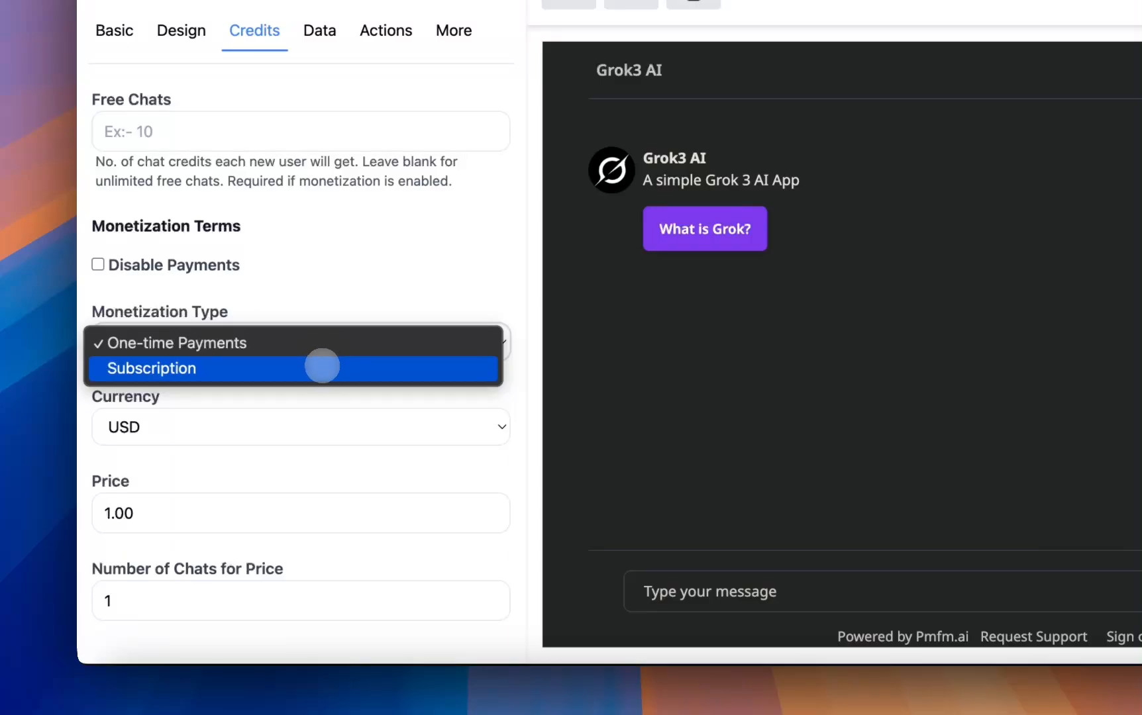
{"action": "left_click", "coordinate": [322, 366]}
{"action": "scroll", "coordinate": [325, 374], "scroll_direction": "down", "scroll_amount": 1}
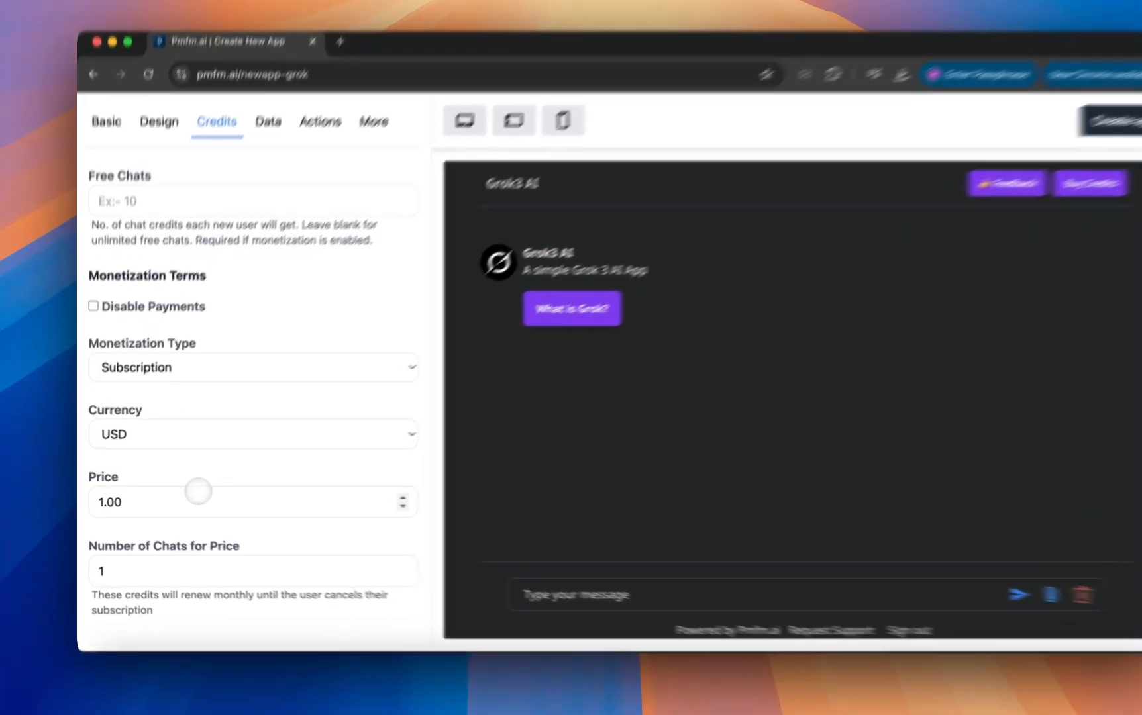
Set the subscription price to 10 and the number of chats for that price to 1000.
{"action": "left_click", "coordinate": [185, 503]}
{"action": "key", "text": "BackSpace"}
{"action": "key", "text": "BackSpace"}
{"action": "key", "text": "BackSpace"}
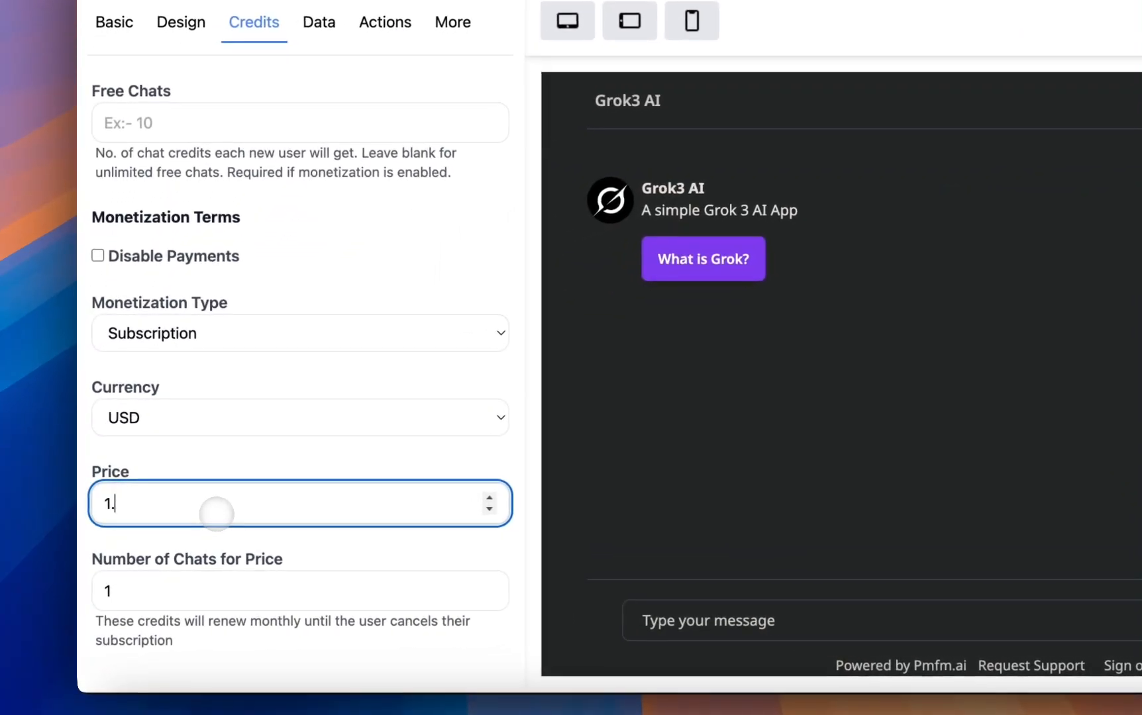
{"action": "type", "text": "0"}
{"action": "left_click", "coordinate": [196, 591]}
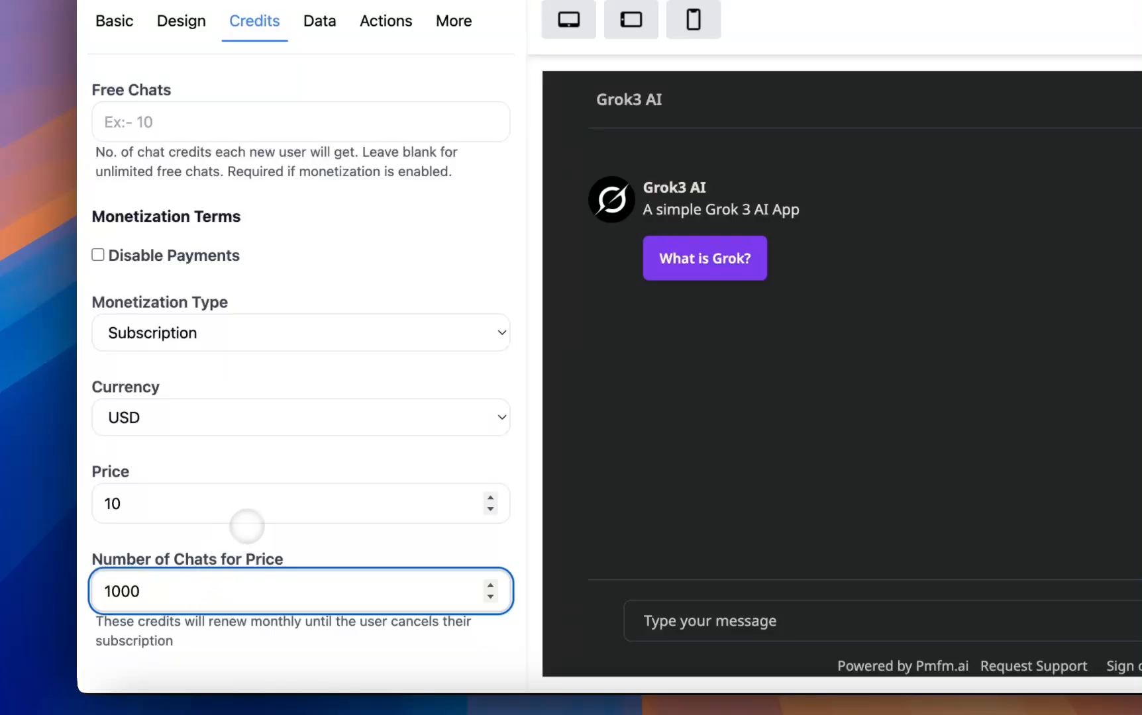
{"action": "left_click", "coordinate": [246, 528]}
Disable payments for the app and set the free chats per new user to 30.
{"action": "scroll", "coordinate": [240, 523], "scroll_direction": "up", "scroll_amount": 2}
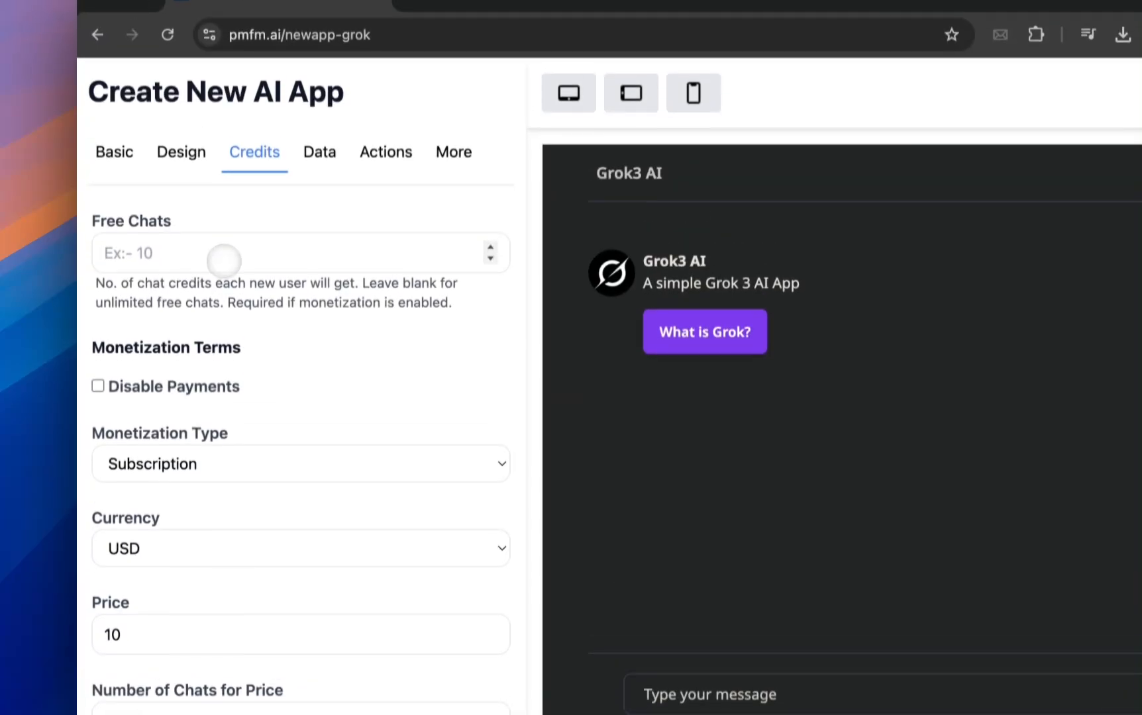
{"action": "left_click", "coordinate": [224, 260]}
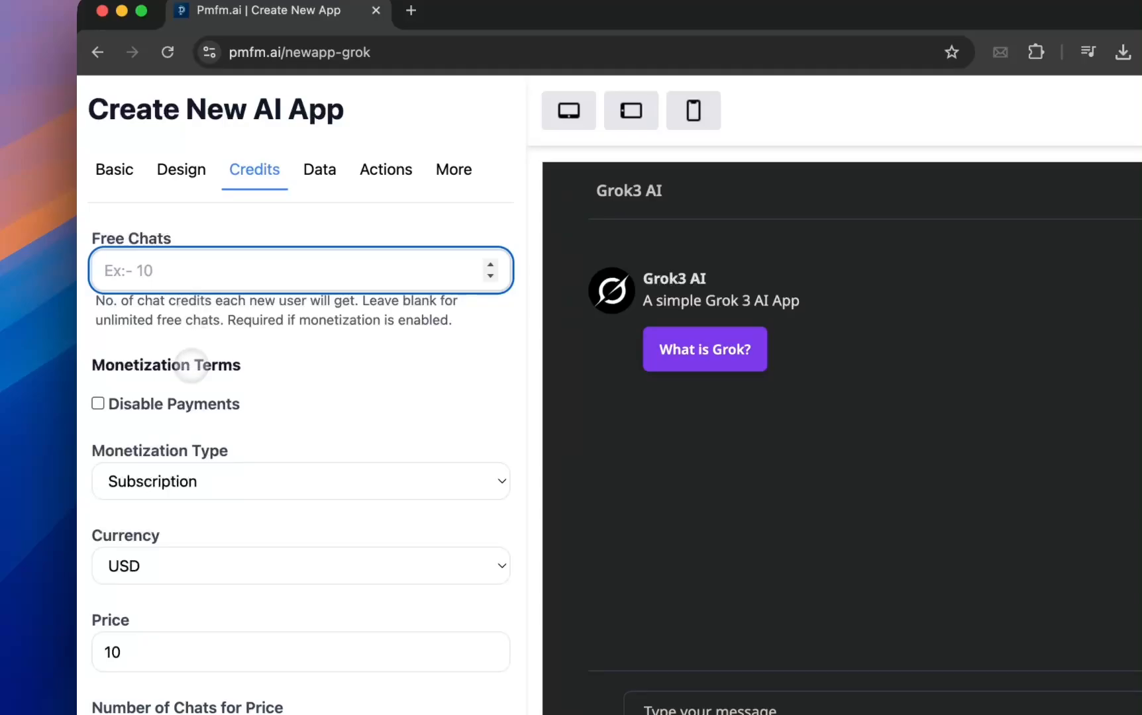
{"action": "left_click", "coordinate": [175, 398]}
{"action": "left_click", "coordinate": [172, 271]}
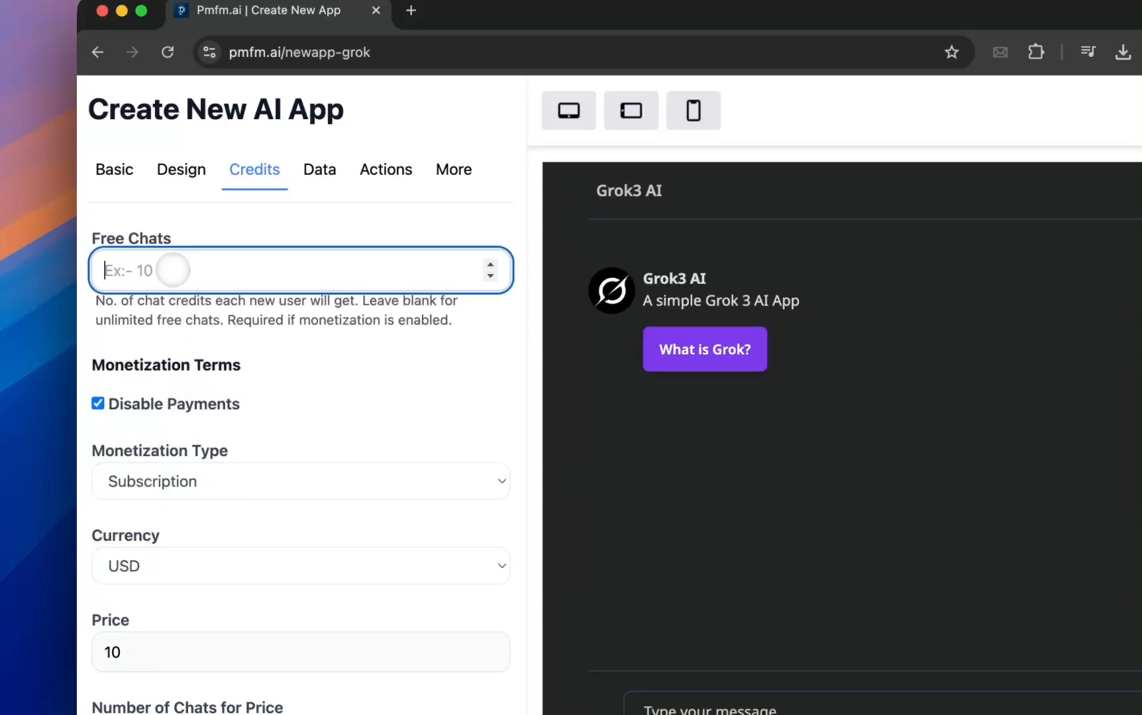
{"action": "left_click", "coordinate": [234, 236]}
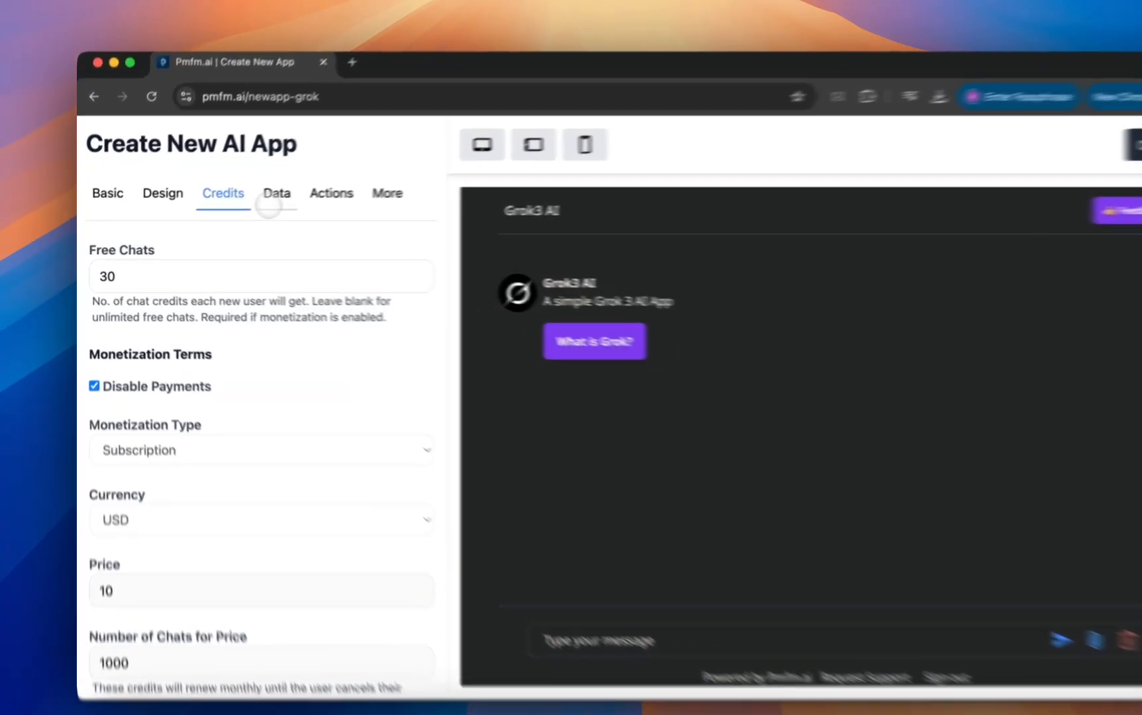
Look at the knowledge base data options for website URLs and file uploads.
{"action": "left_click", "coordinate": [249, 199]}
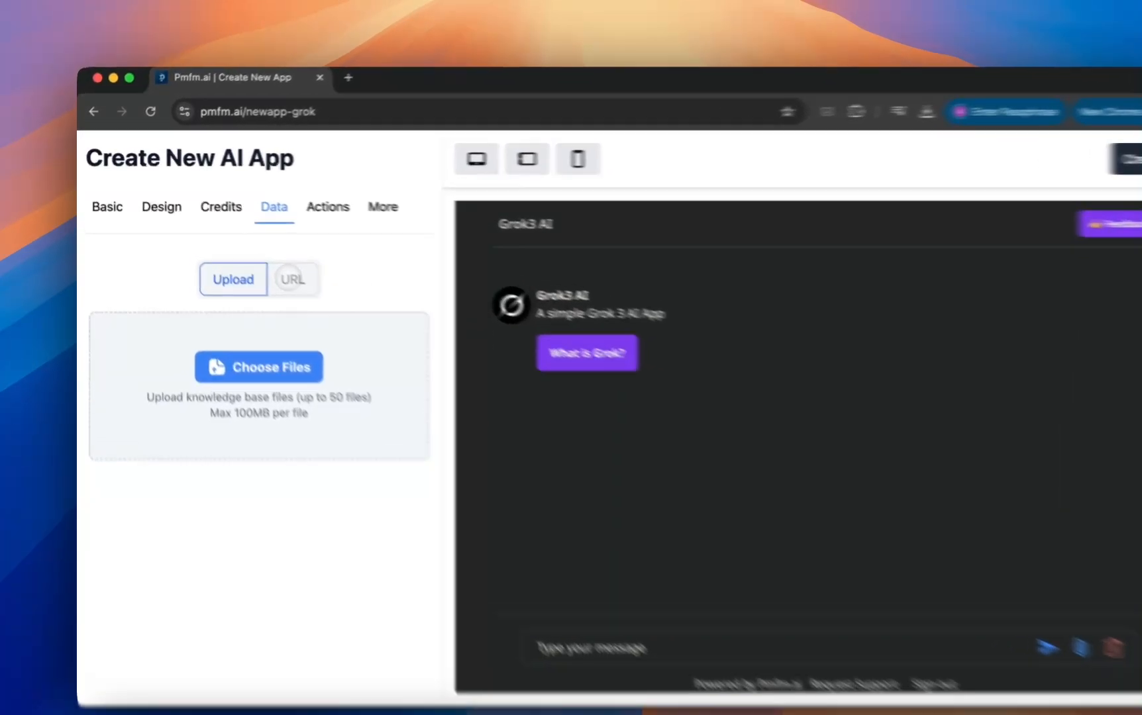
{"action": "left_click", "coordinate": [265, 262]}
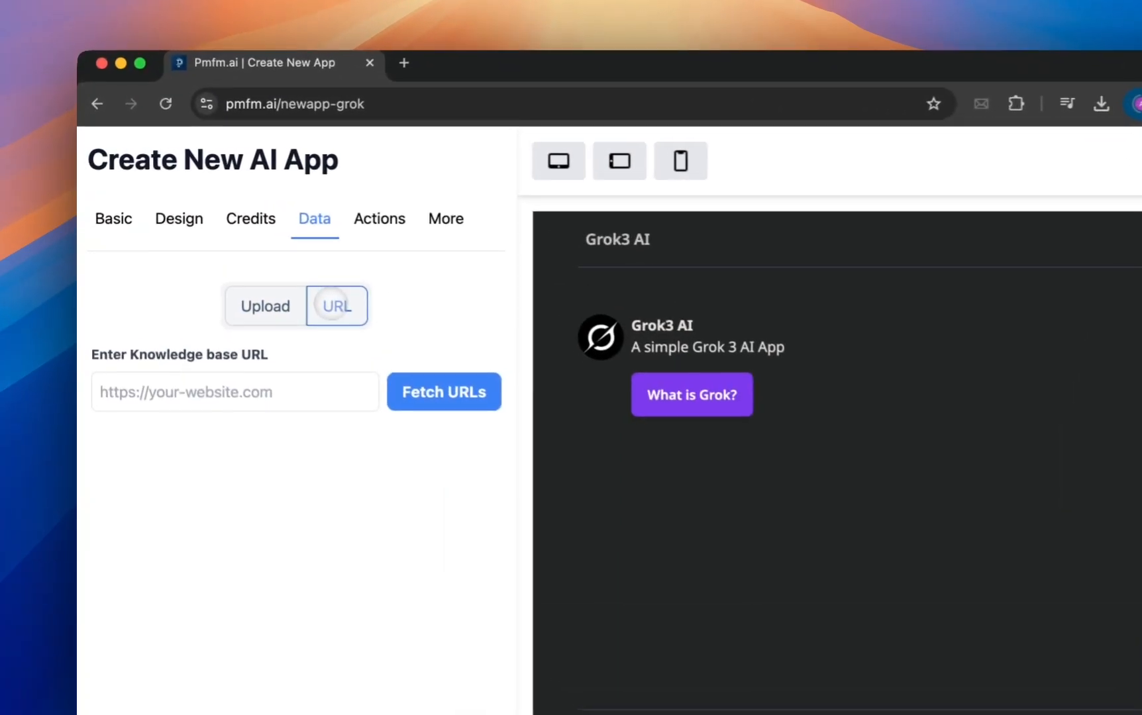
{"action": "left_click", "coordinate": [266, 303]}
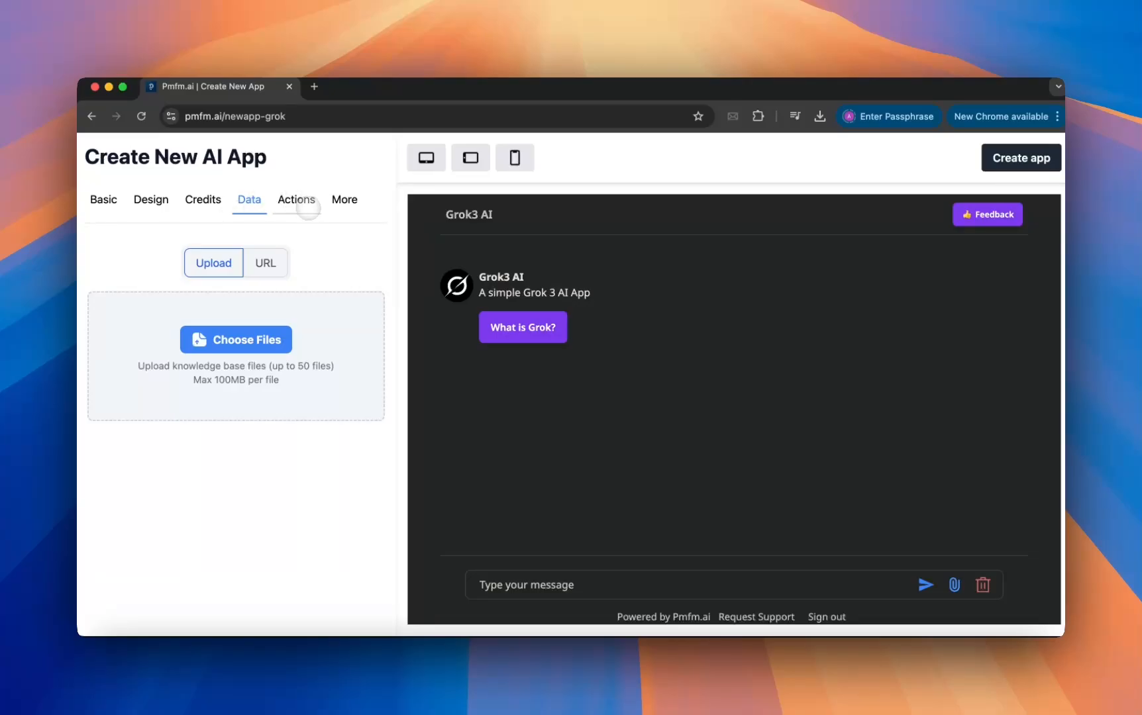
Set the webhook trigger to New user signs up in the app's actions settings.
{"action": "left_click", "coordinate": [301, 201]}
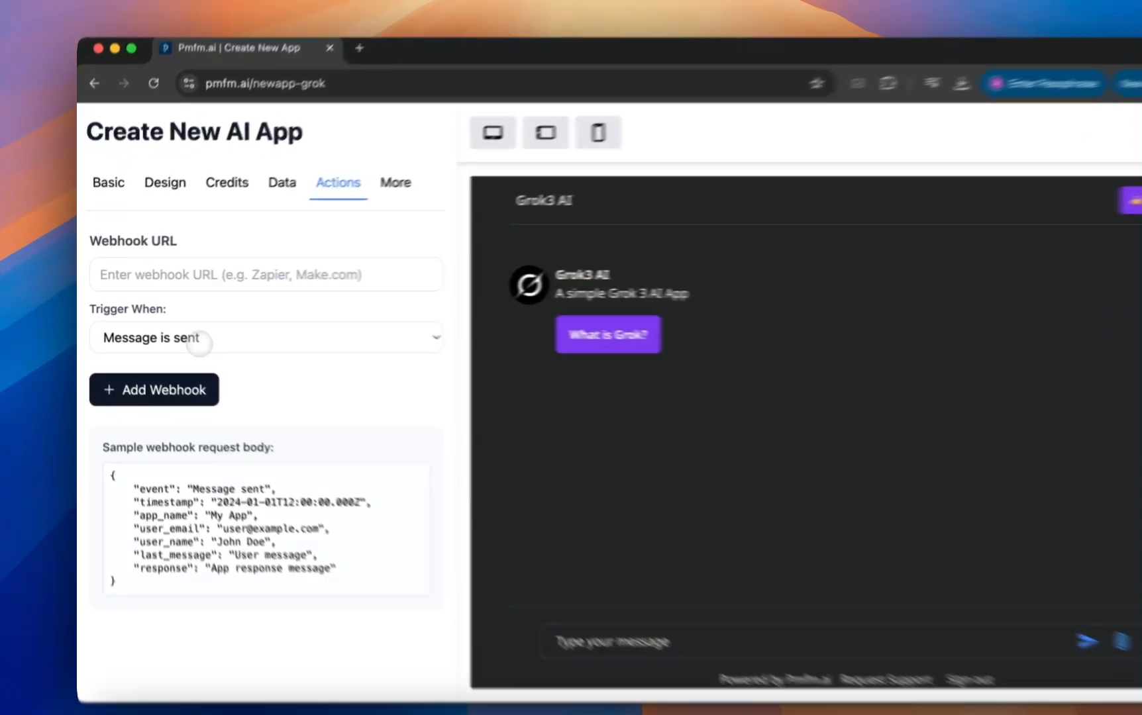
{"action": "left_click", "coordinate": [193, 329]}
{"action": "left_click", "coordinate": [193, 329]}
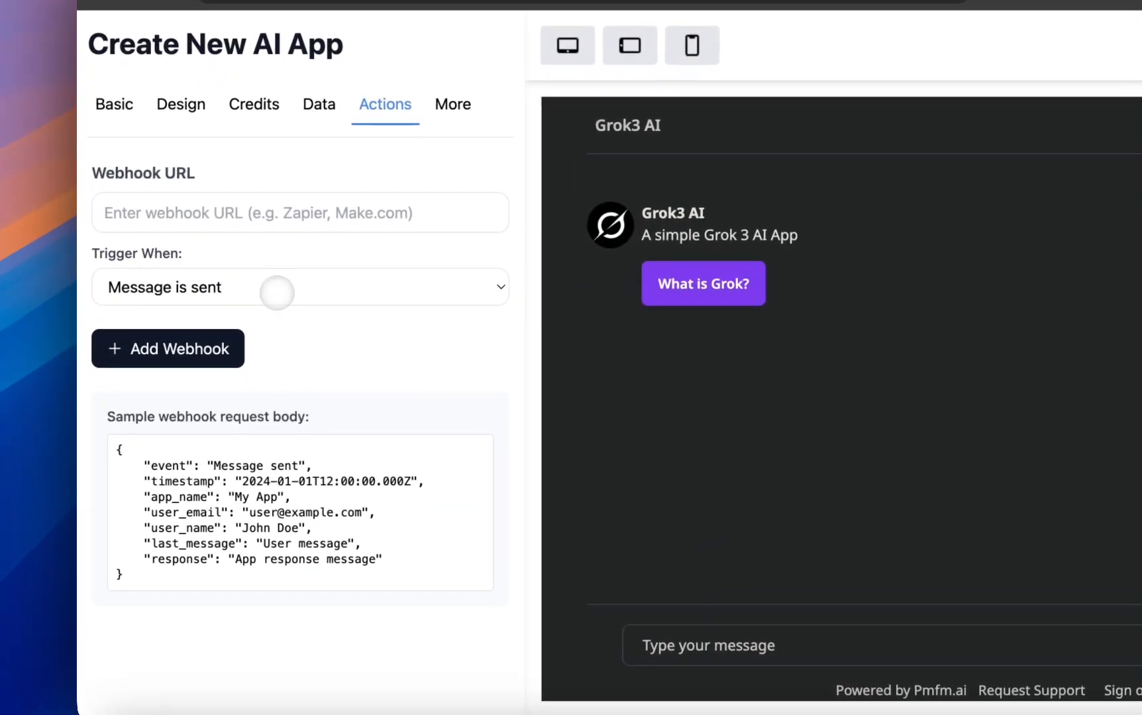
{"action": "left_click", "coordinate": [277, 290]}
{"action": "left_click", "coordinate": [272, 309]}
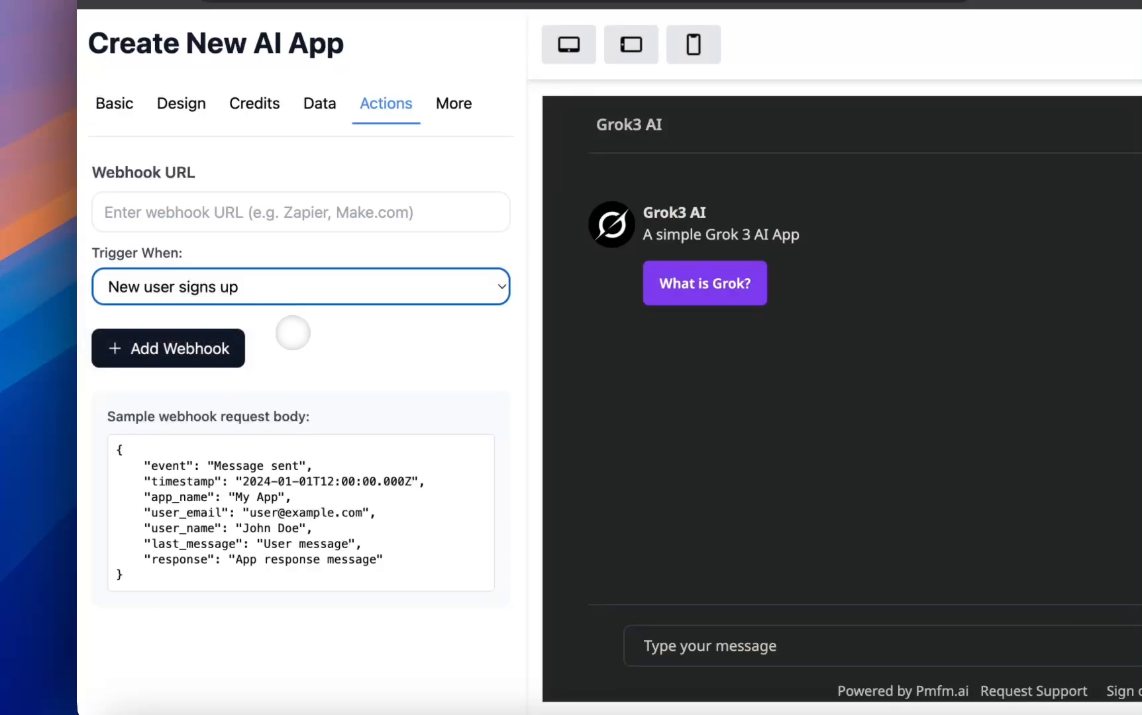
{"action": "left_click", "coordinate": [295, 335]}
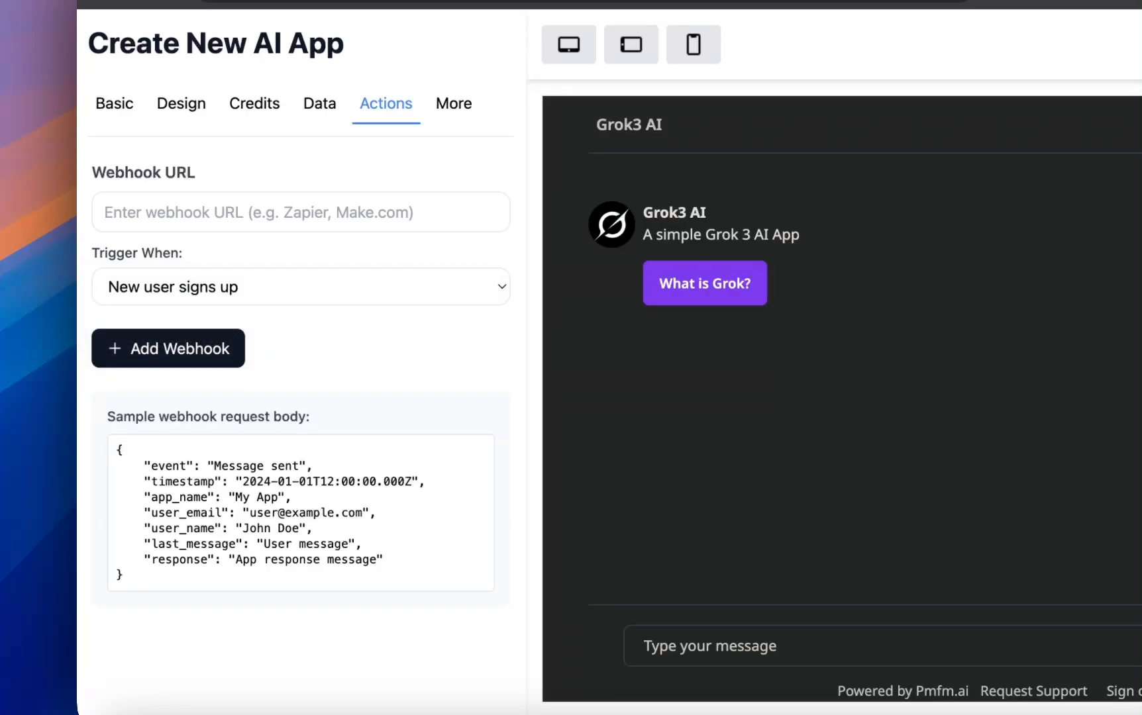
{"action": "left_click", "coordinate": [292, 303]}
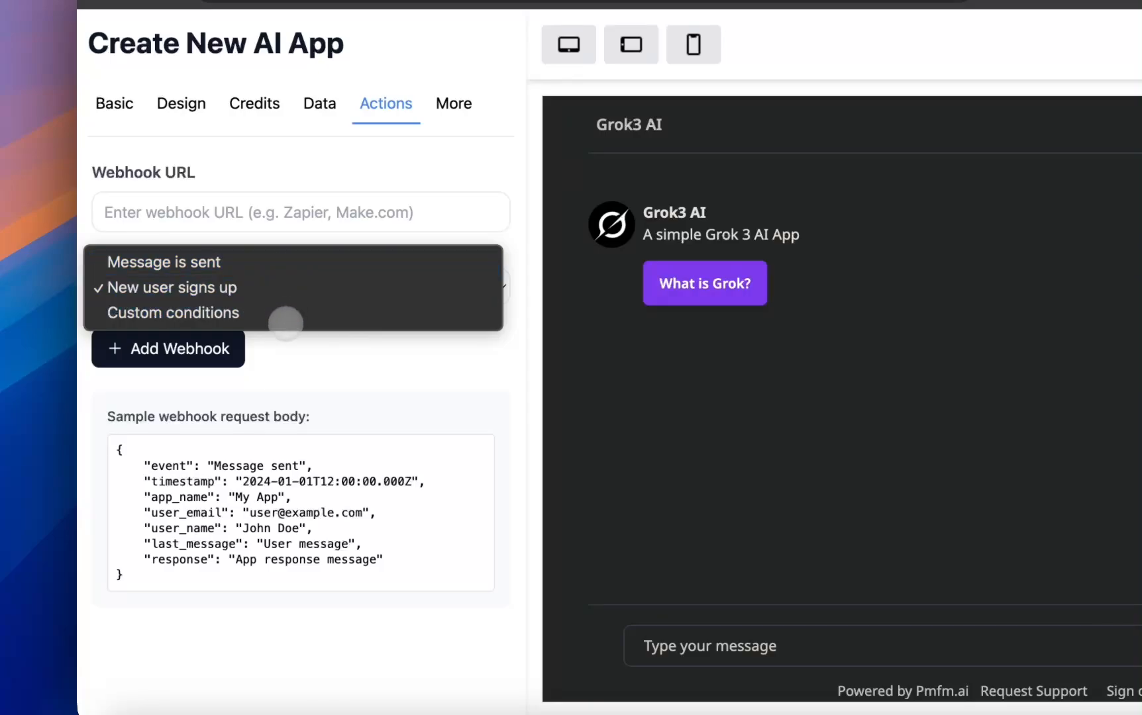
{"action": "left_click", "coordinate": [286, 327]}
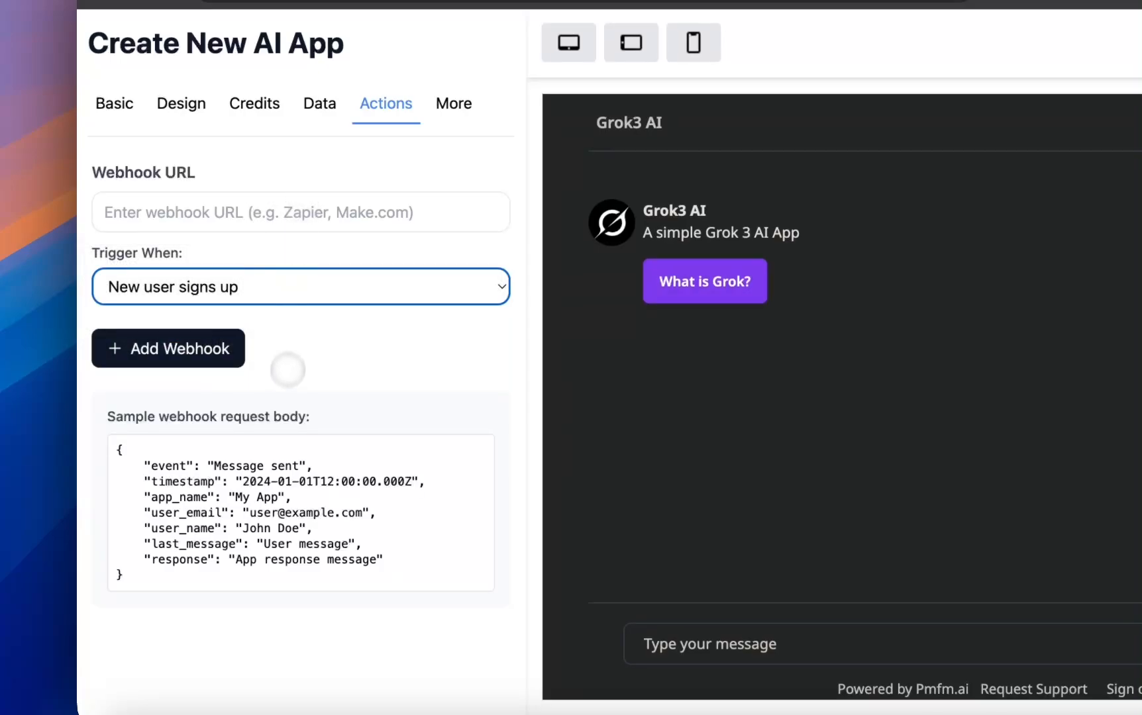
Highlight the sample webhook request body and add a second webhook entry.
{"action": "left_click_drag", "start_coordinate": [117, 451], "coordinate": [237, 593]}
{"action": "left_click", "coordinate": [311, 380]}
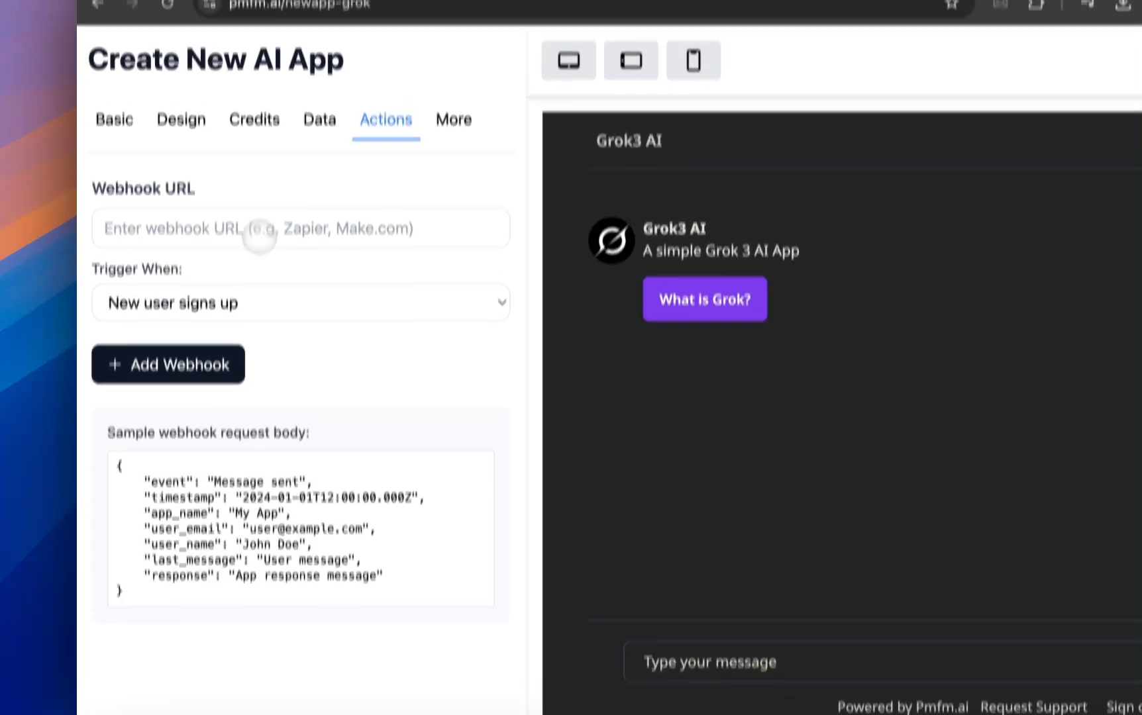
{"action": "left_click", "coordinate": [222, 335]}
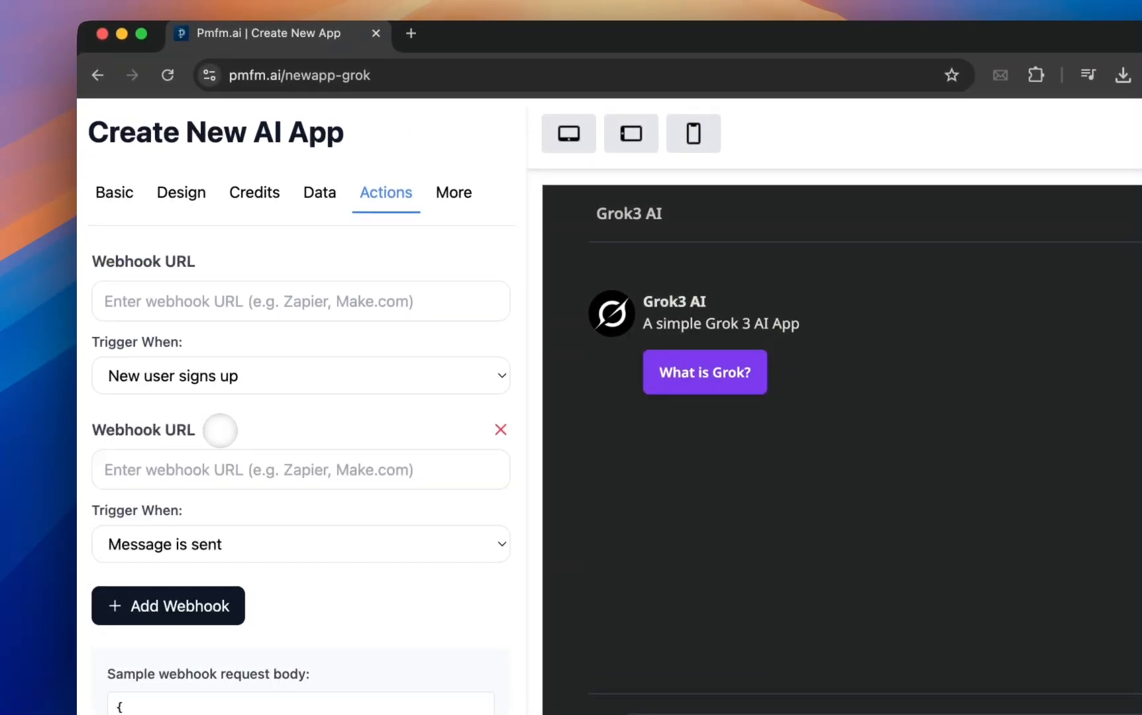
{"action": "scroll", "coordinate": [318, 406], "scroll_direction": "down", "scroll_amount": 1}
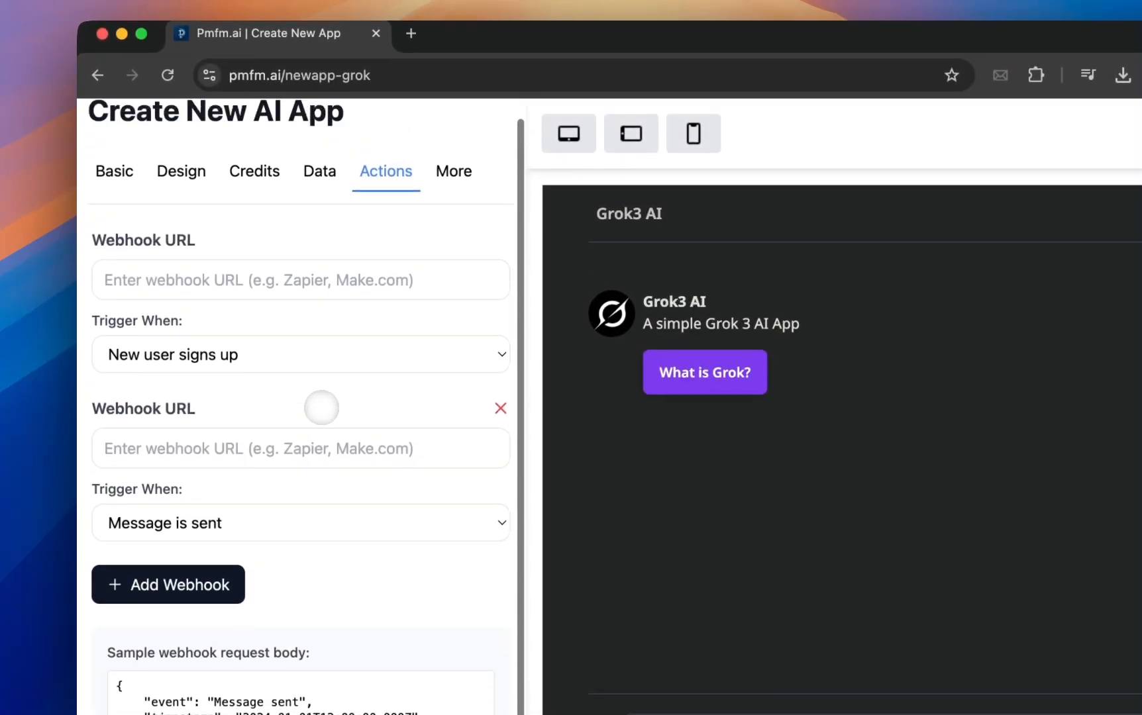
Look through the app's additional settings, including access code, login display language, maximum response size and the chat feature options.
{"action": "scroll", "coordinate": [428, 243], "scroll_direction": "up", "scroll_amount": 1}
{"action": "left_click", "coordinate": [454, 192]}
{"action": "scroll", "coordinate": [304, 333], "scroll_direction": "down", "scroll_amount": 2}
{"action": "scroll", "coordinate": [304, 333], "scroll_direction": "up", "scroll_amount": 2}
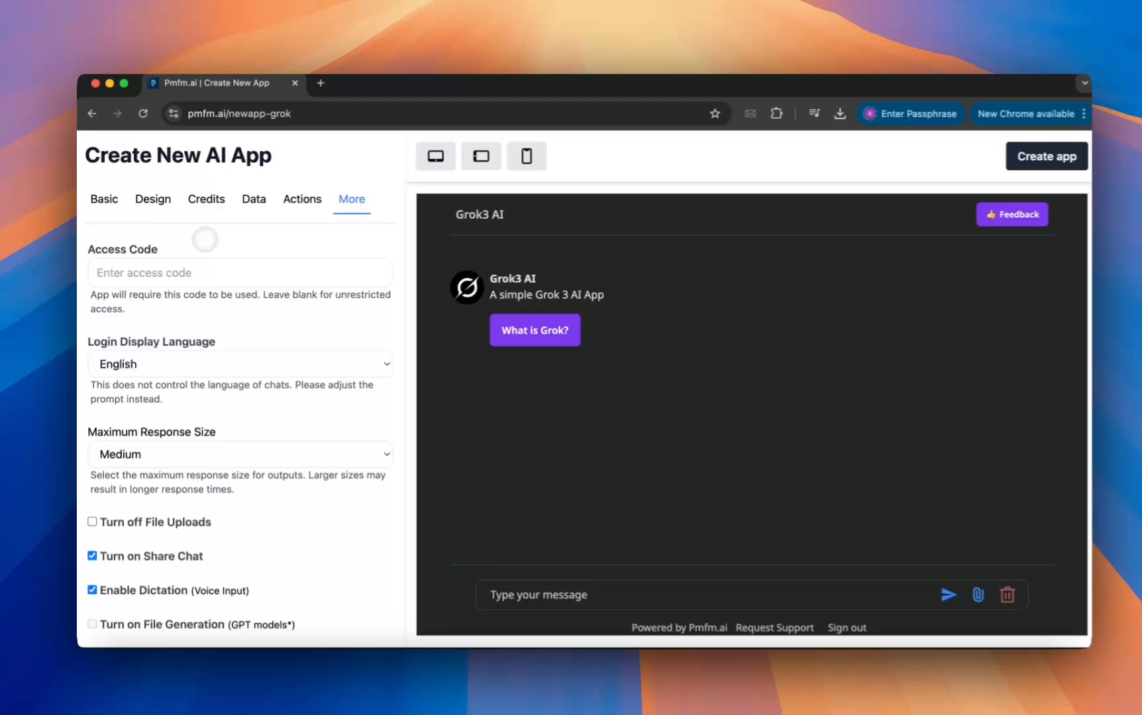
{"action": "scroll", "coordinate": [288, 362], "scroll_direction": "down", "scroll_amount": 1}
{"action": "left_click", "coordinate": [279, 346]}
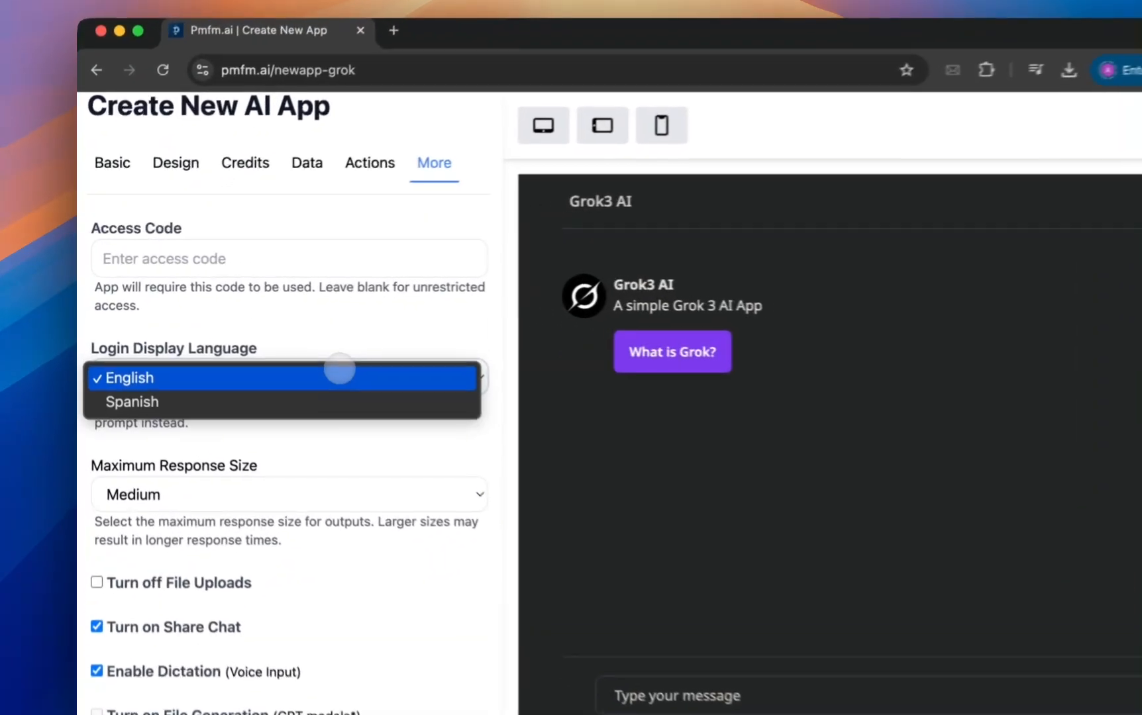
{"action": "left_click", "coordinate": [340, 378]}
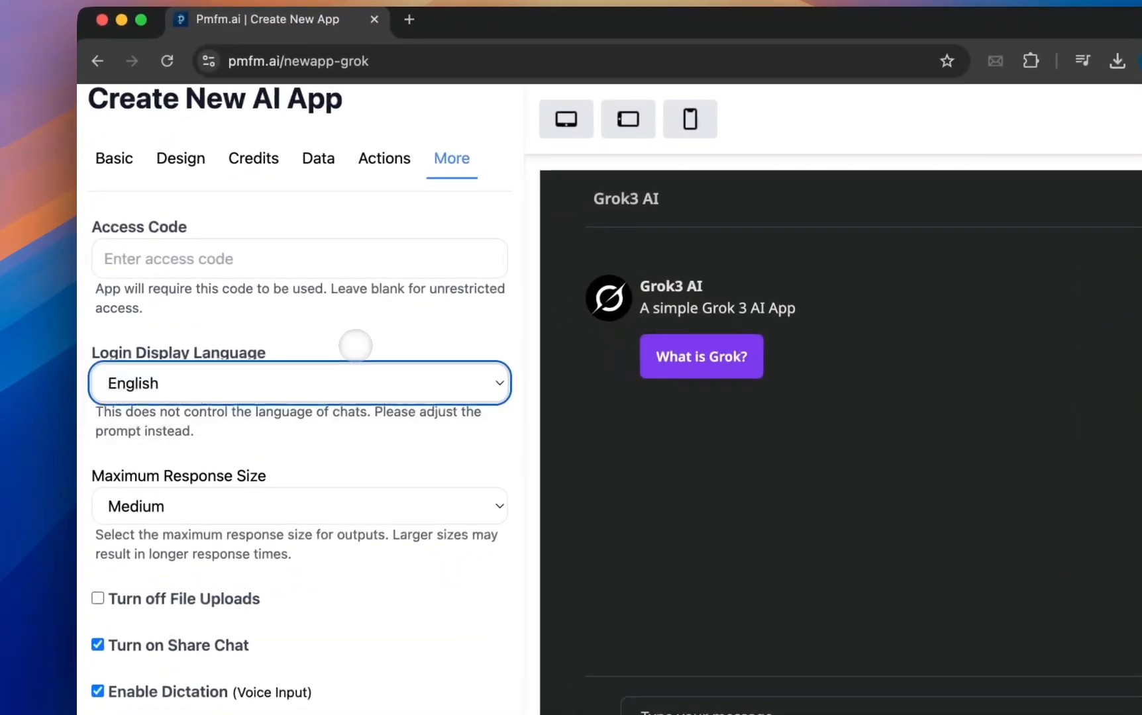
{"action": "scroll", "coordinate": [355, 334], "scroll_direction": "down", "scroll_amount": 5}
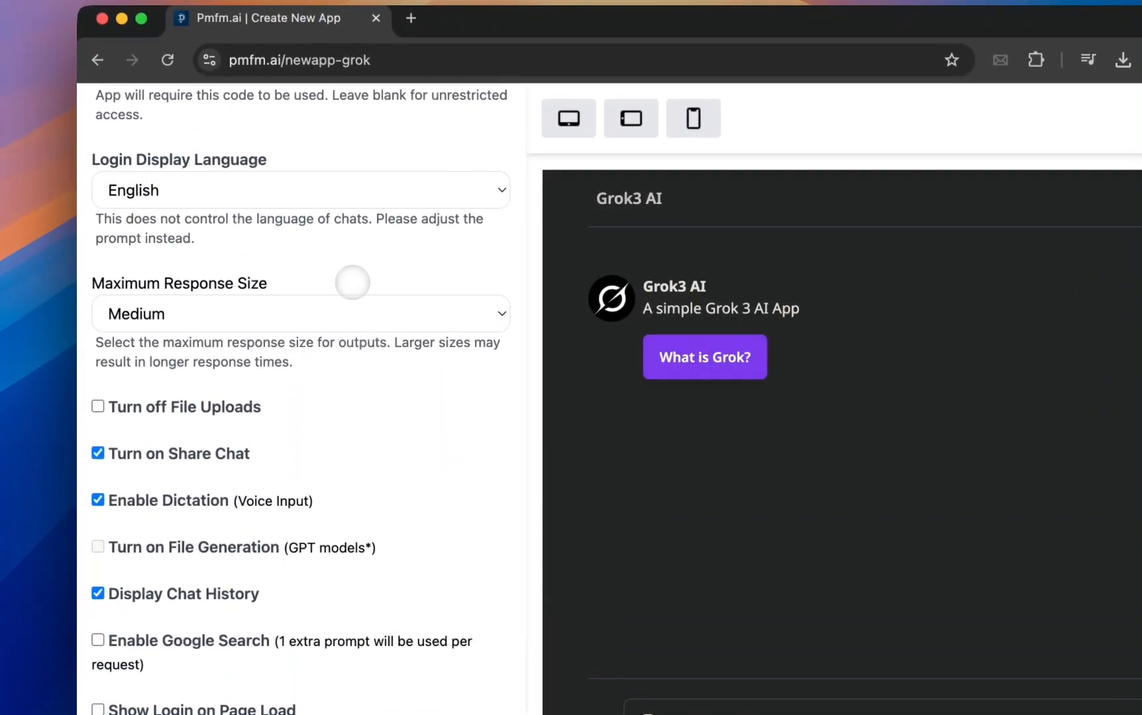
{"action": "scroll", "coordinate": [352, 281], "scroll_direction": "down", "scroll_amount": 5}
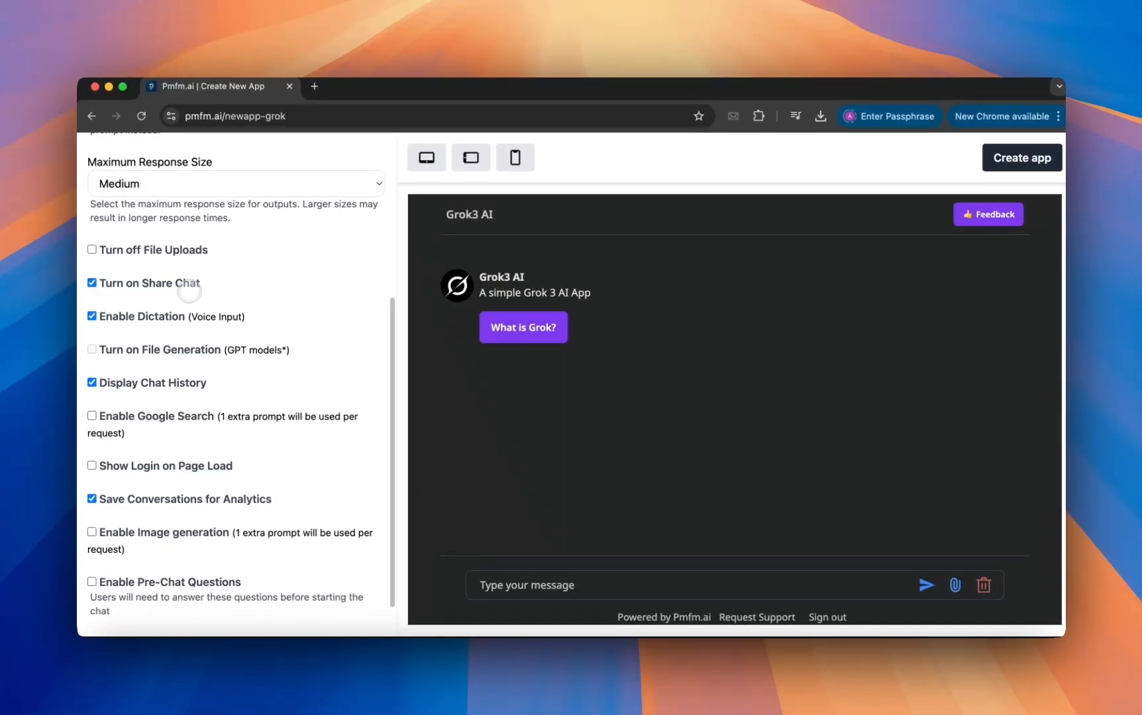
{"action": "scroll", "coordinate": [190, 290], "scroll_direction": "up", "scroll_amount": 2}
{"action": "scroll", "coordinate": [190, 290], "scroll_direction": "down", "scroll_amount": 3}
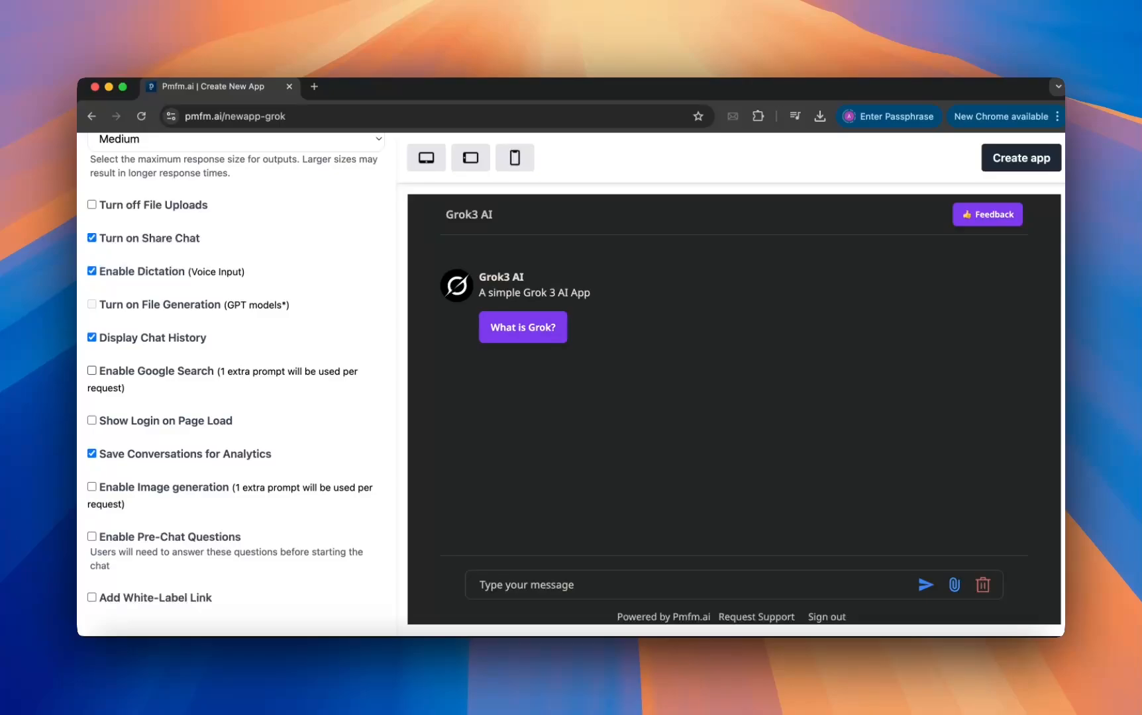
{"action": "scroll", "coordinate": [175, 399], "scroll_direction": "up", "scroll_amount": 1}
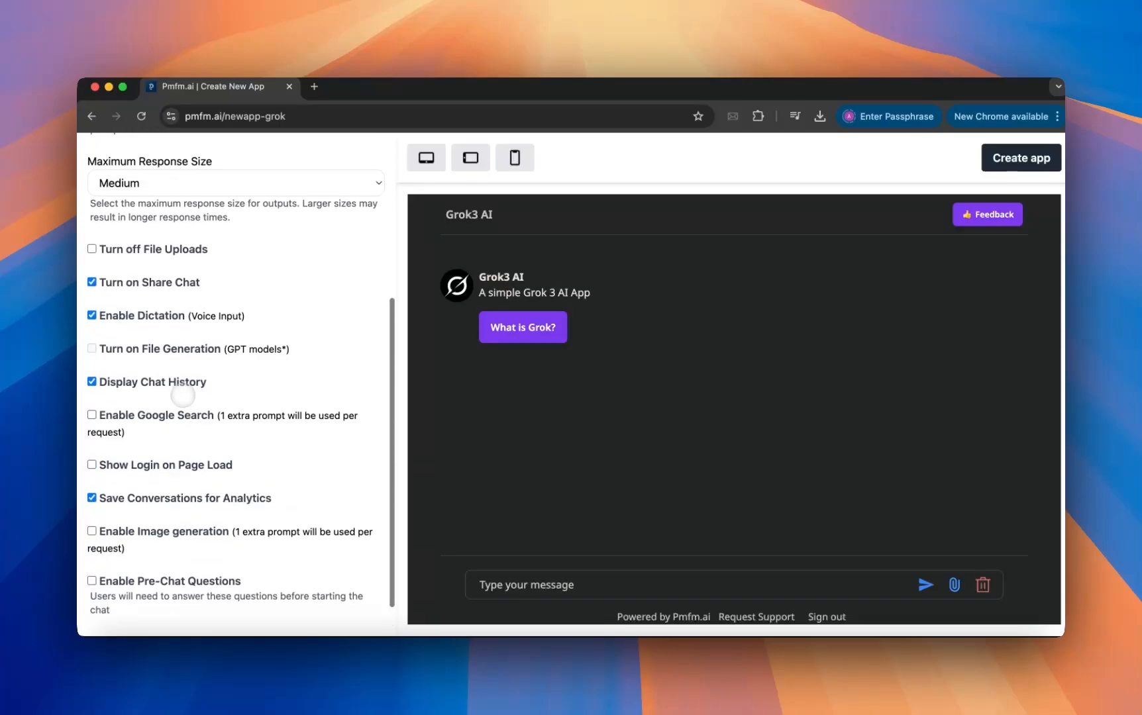
Enable the white-label link option and bring up its link text, link and support email fields.
{"action": "scroll", "coordinate": [179, 398], "scroll_direction": "down", "scroll_amount": 1}
{"action": "scroll", "coordinate": [180, 397], "scroll_direction": "up", "scroll_amount": 5}
{"action": "scroll", "coordinate": [183, 396], "scroll_direction": "down", "scroll_amount": 5}
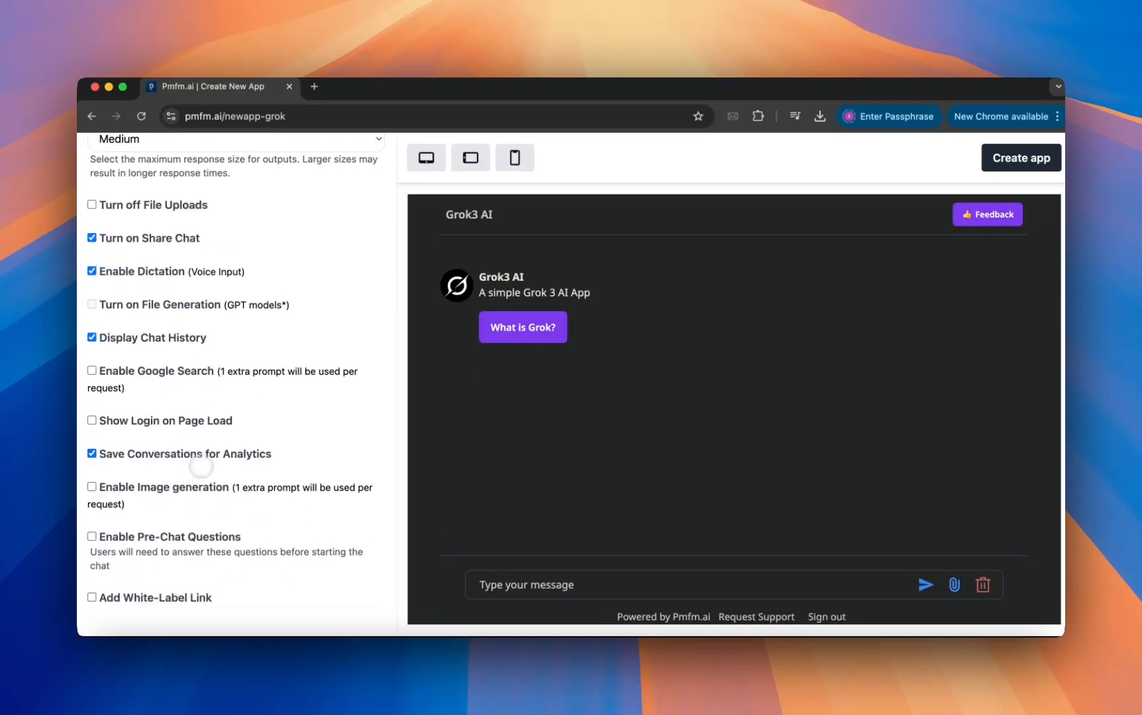
{"action": "left_click", "coordinate": [161, 597]}
{"action": "scroll", "coordinate": [175, 563], "scroll_direction": "down", "scroll_amount": 3}
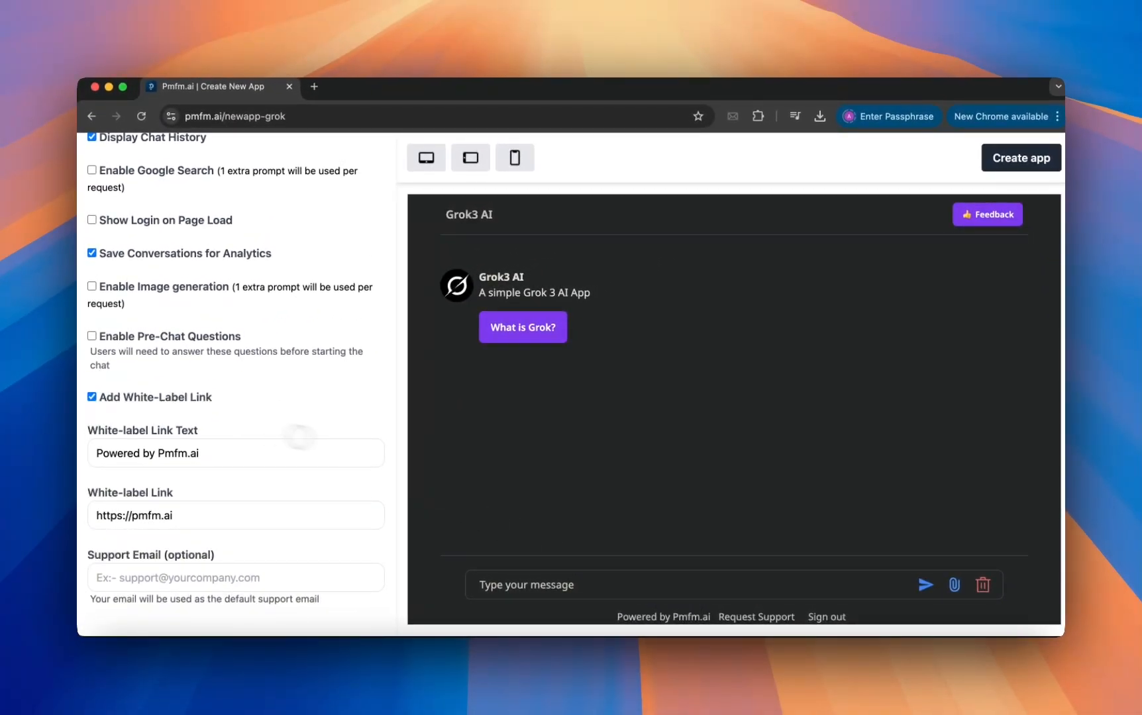
Return to the app's basic settings and create the Grok3 AI app.
{"action": "scroll", "coordinate": [302, 383], "scroll_direction": "up", "scroll_amount": 10}
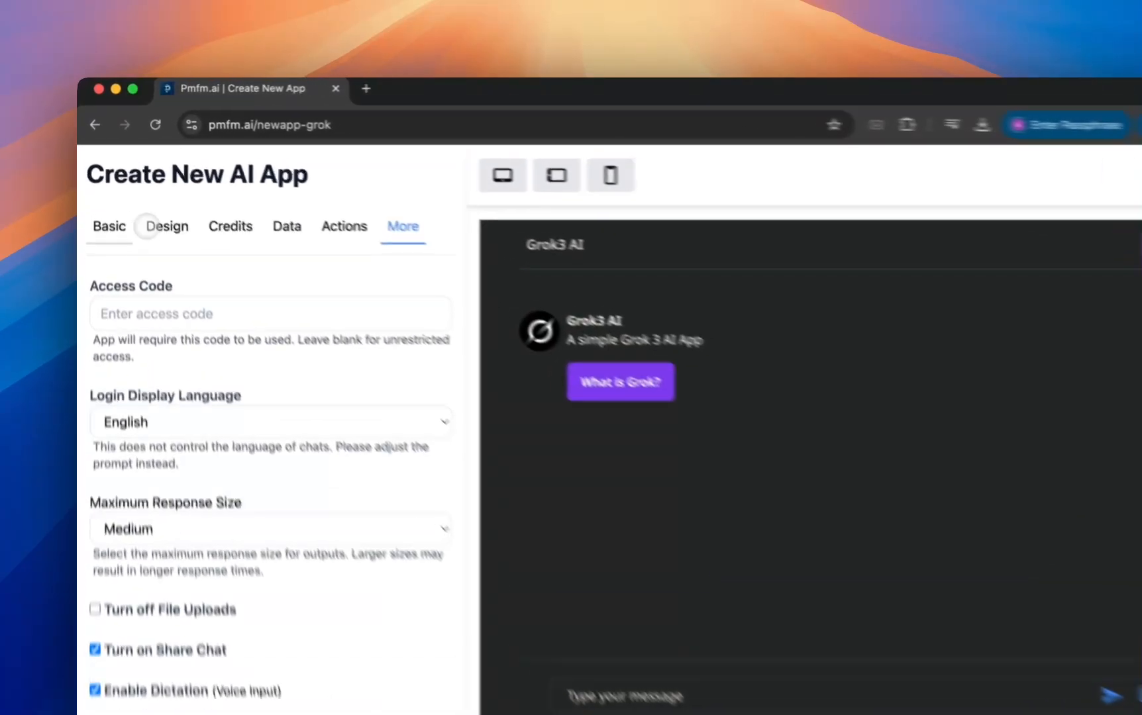
{"action": "left_click", "coordinate": [104, 200]}
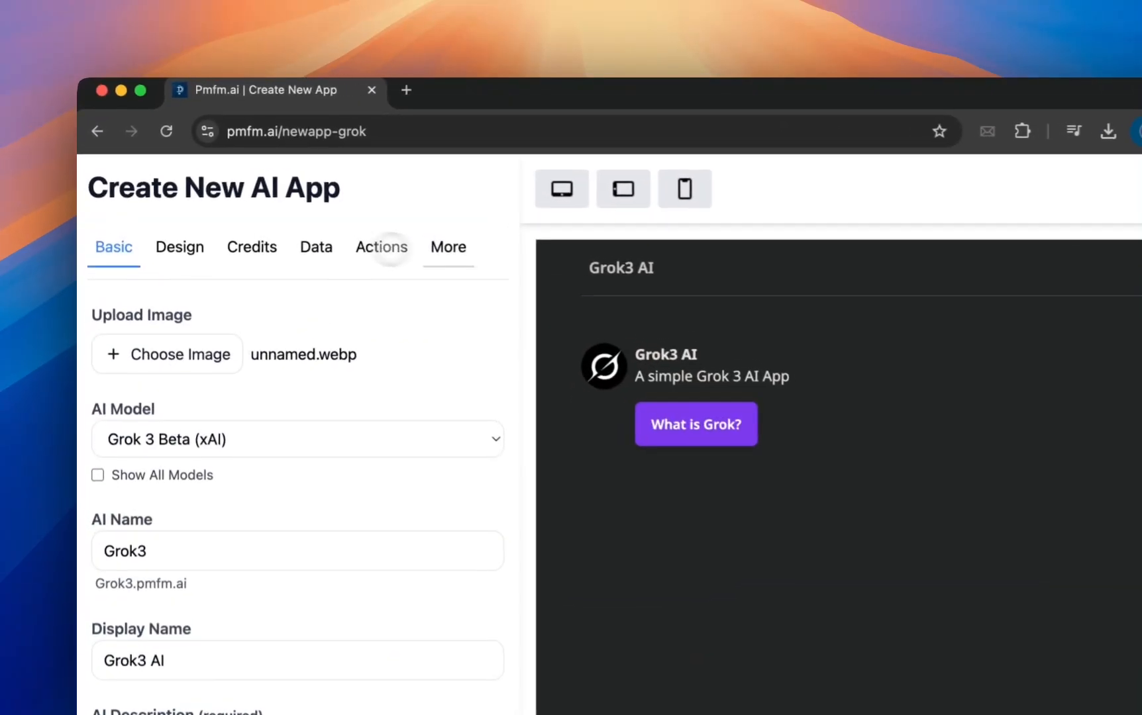
{"action": "left_click", "coordinate": [1080, 191]}
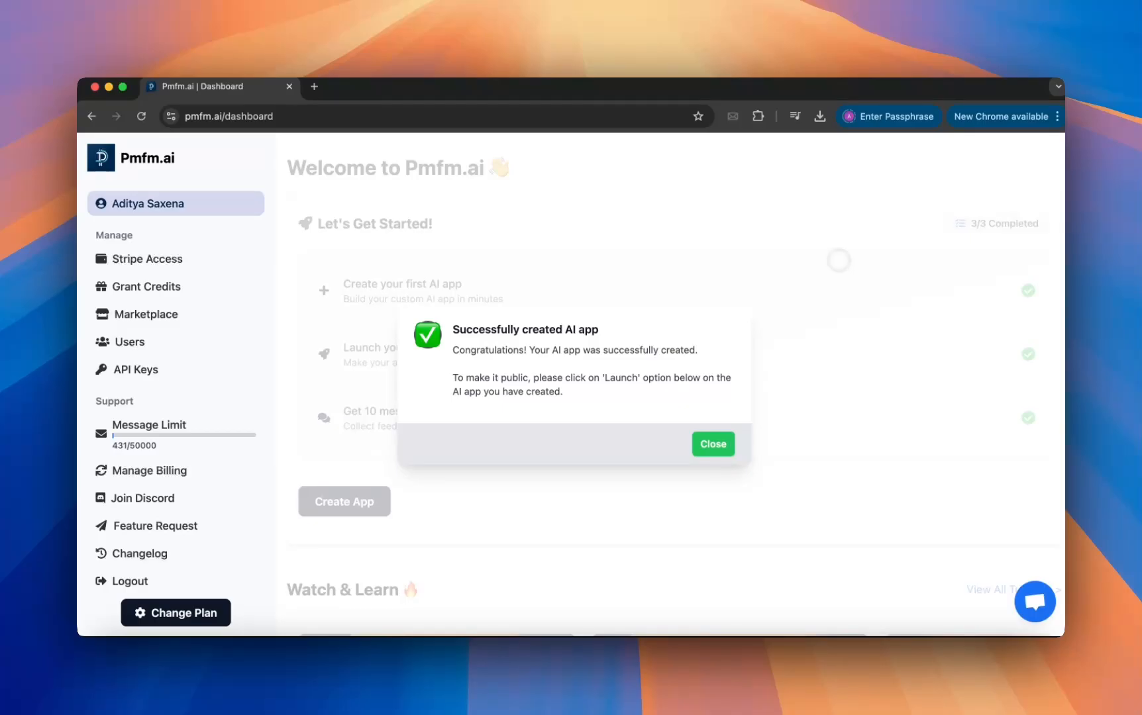
Dismiss the app creation message and open the Grok3 app for testing from the list of AI apps.
{"action": "left_click", "coordinate": [715, 453]}
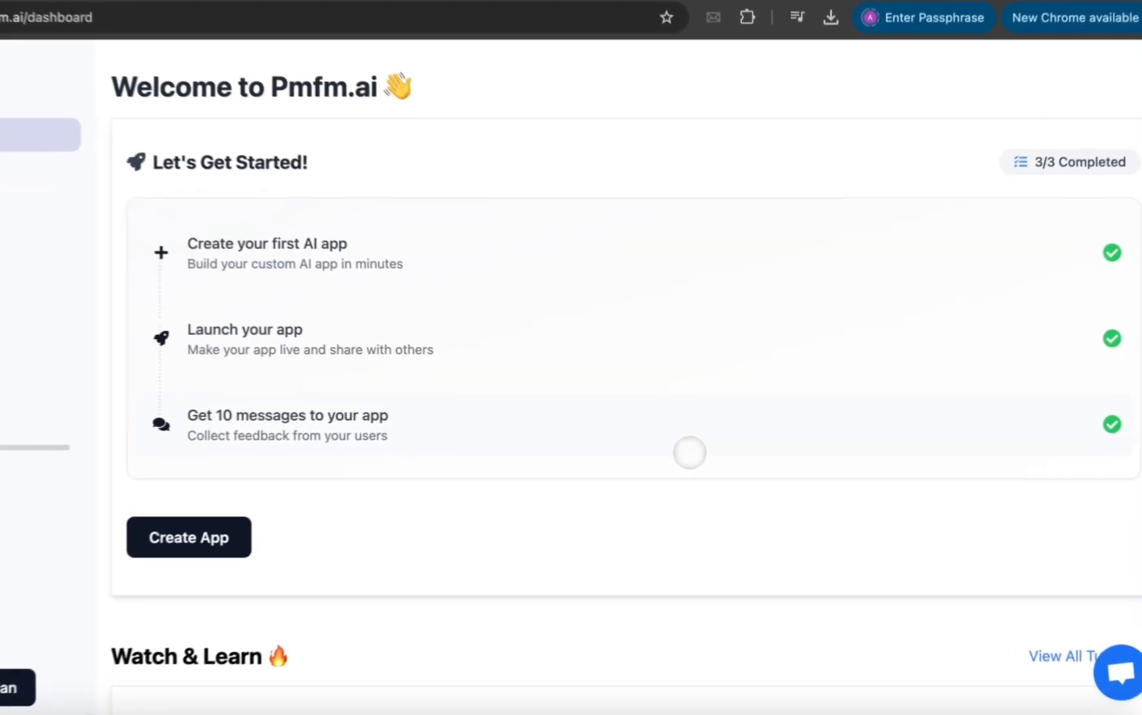
{"action": "scroll", "coordinate": [718, 457], "scroll_direction": "down", "scroll_amount": 10}
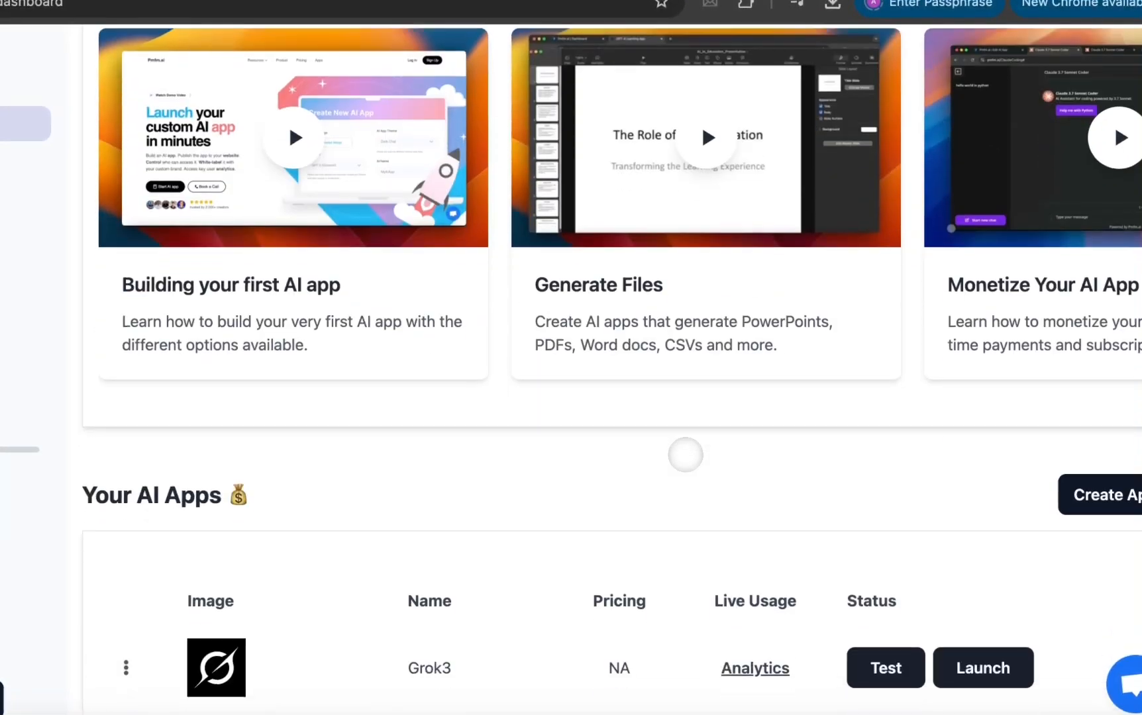
{"action": "scroll", "coordinate": [686, 455], "scroll_direction": "down", "scroll_amount": 5}
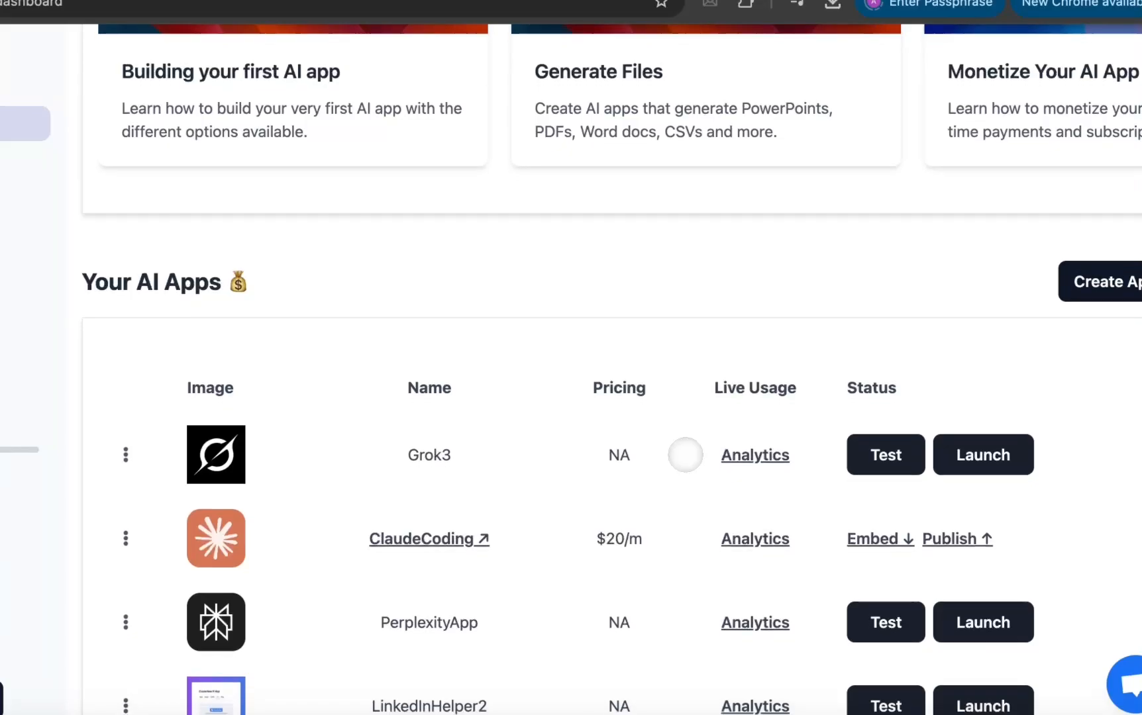
{"action": "left_click", "coordinate": [867, 424]}
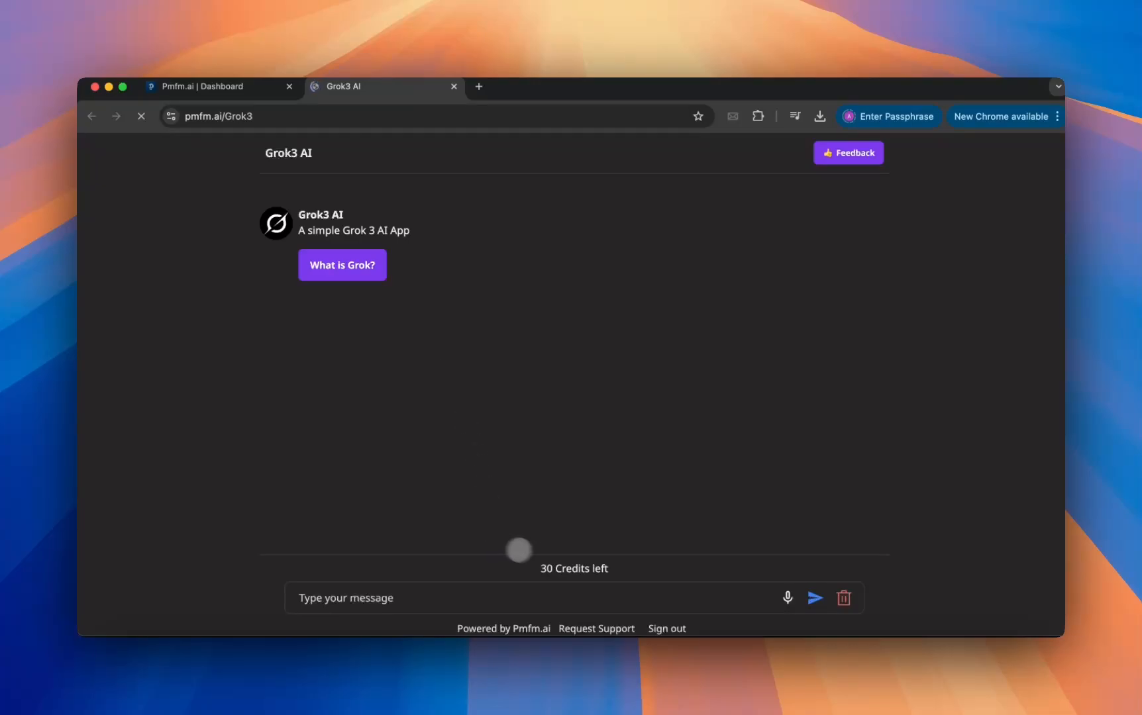
Highlight the remaining credits line in the test chat and send the suggested prompt "What is Grok?".
{"action": "left_click_drag", "start_coordinate": [536, 568], "coordinate": [615, 564]}
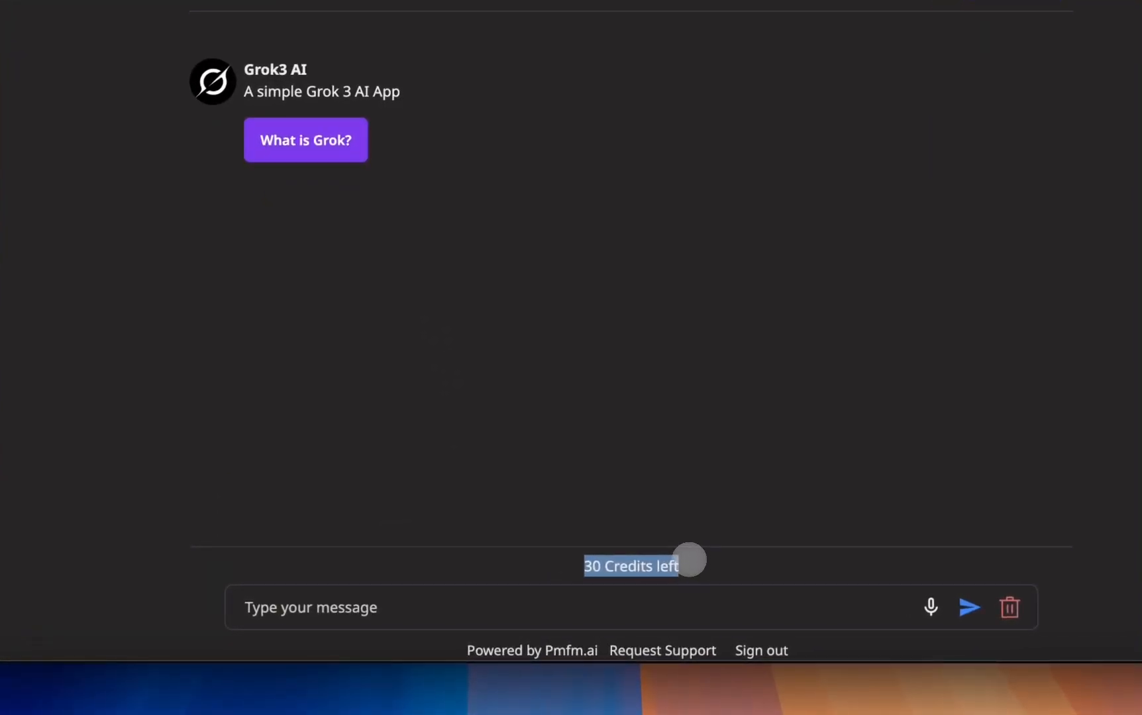
{"action": "left_click", "coordinate": [581, 562]}
{"action": "triple_click", "coordinate": [638, 558]}
{"action": "left_click", "coordinate": [635, 558]}
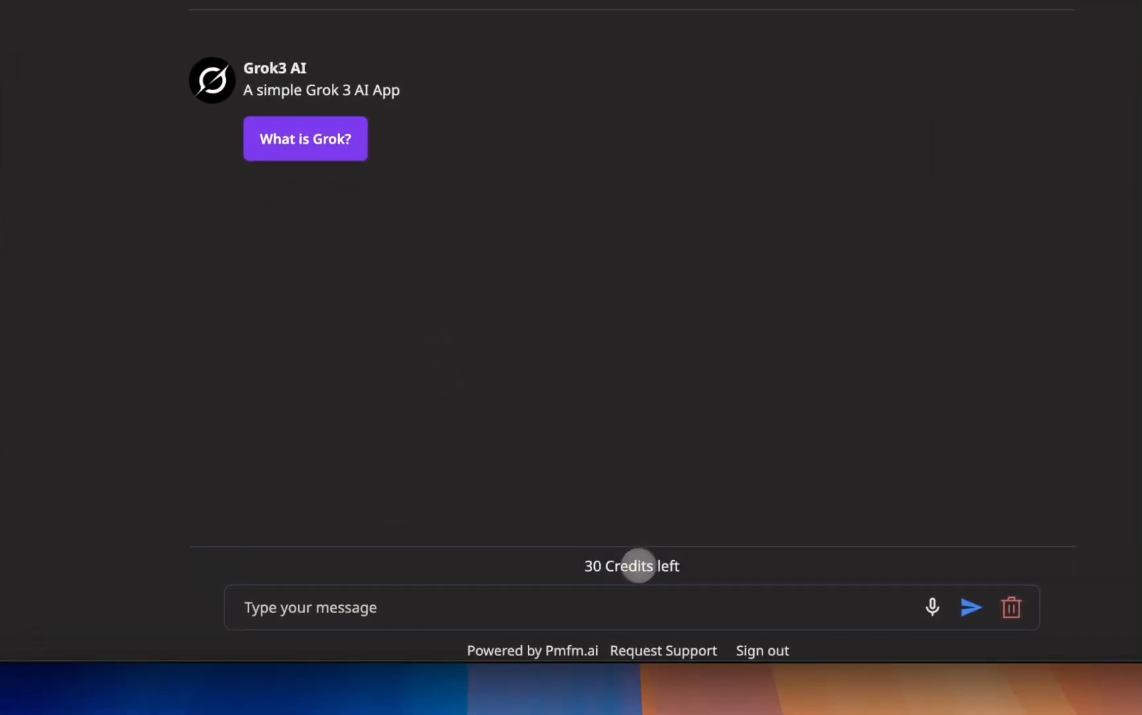
{"action": "left_click", "coordinate": [583, 606]}
{"action": "left_click", "coordinate": [288, 138]}
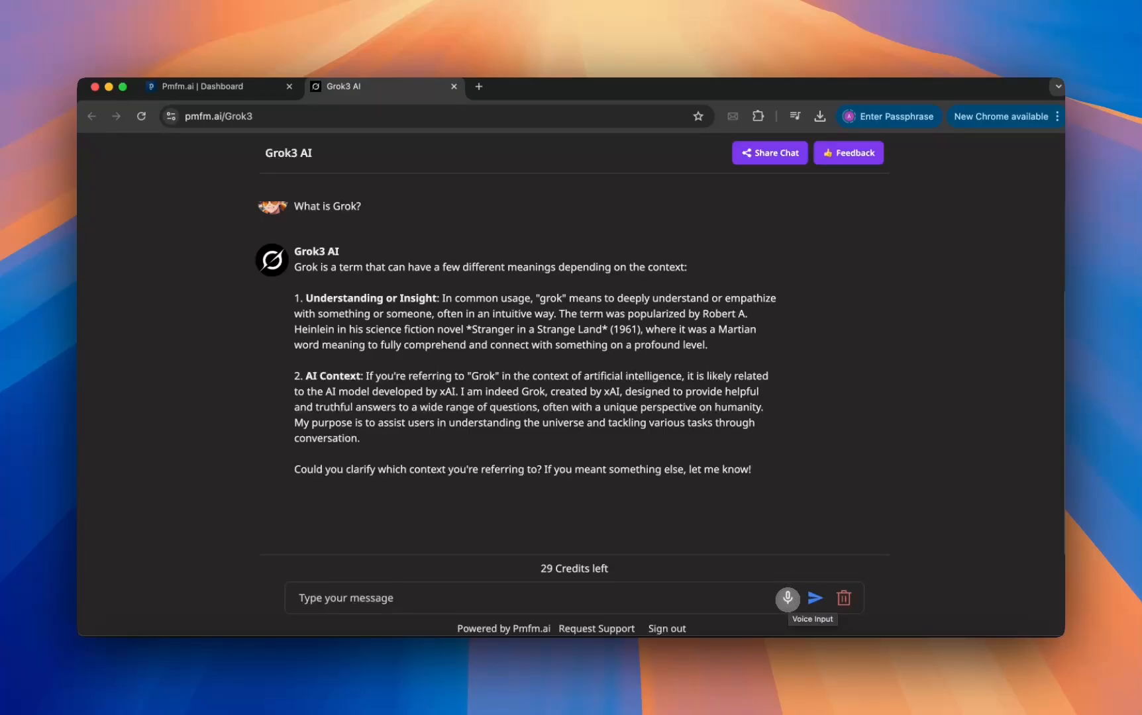
Allow microphone access and send the voice message "Hi there, tell me something cool about San Francisco.".
{"action": "left_click", "coordinate": [787, 598]}
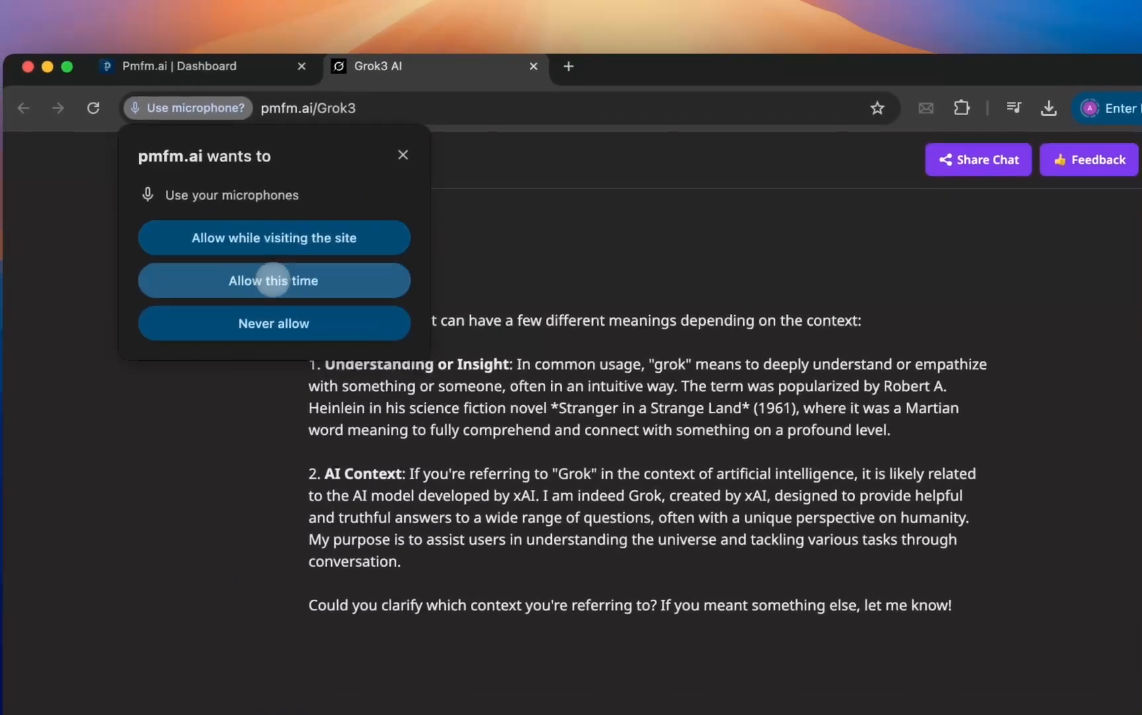
{"action": "left_click", "coordinate": [272, 280]}
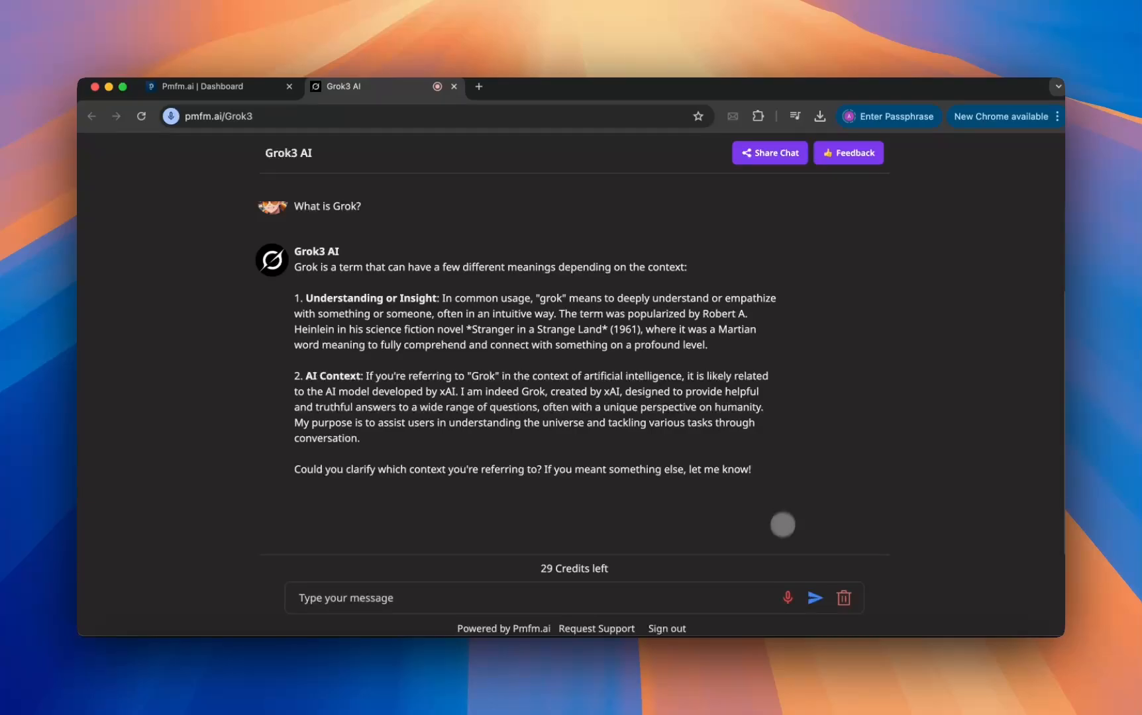
{"action": "left_click", "coordinate": [787, 598]}
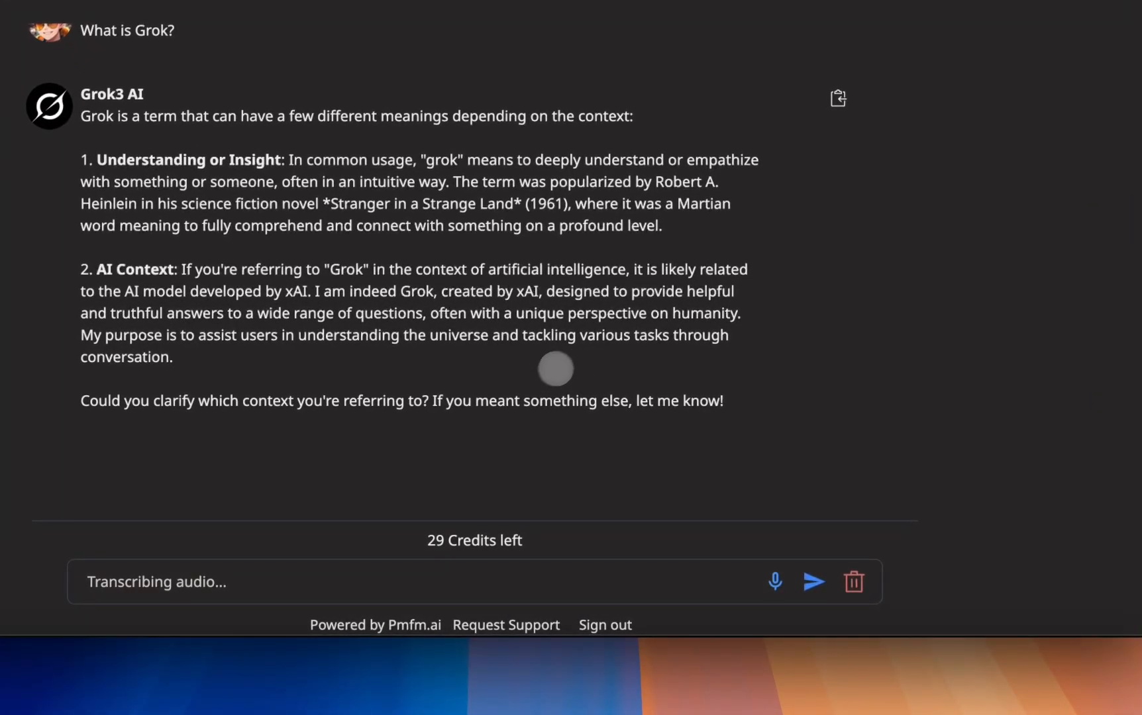
{"action": "key", "text": "Return"}
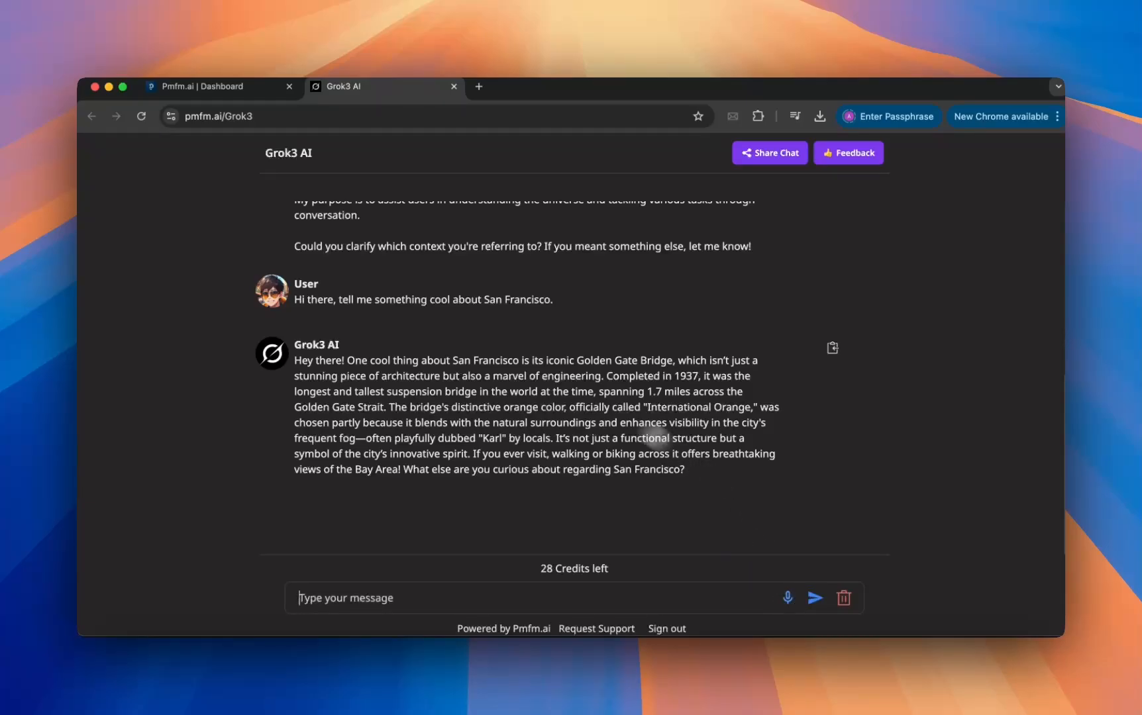
Review the test conversation from its start and check the remaining credits.
{"action": "scroll", "coordinate": [551, 351], "scroll_direction": "up", "scroll_amount": 5}
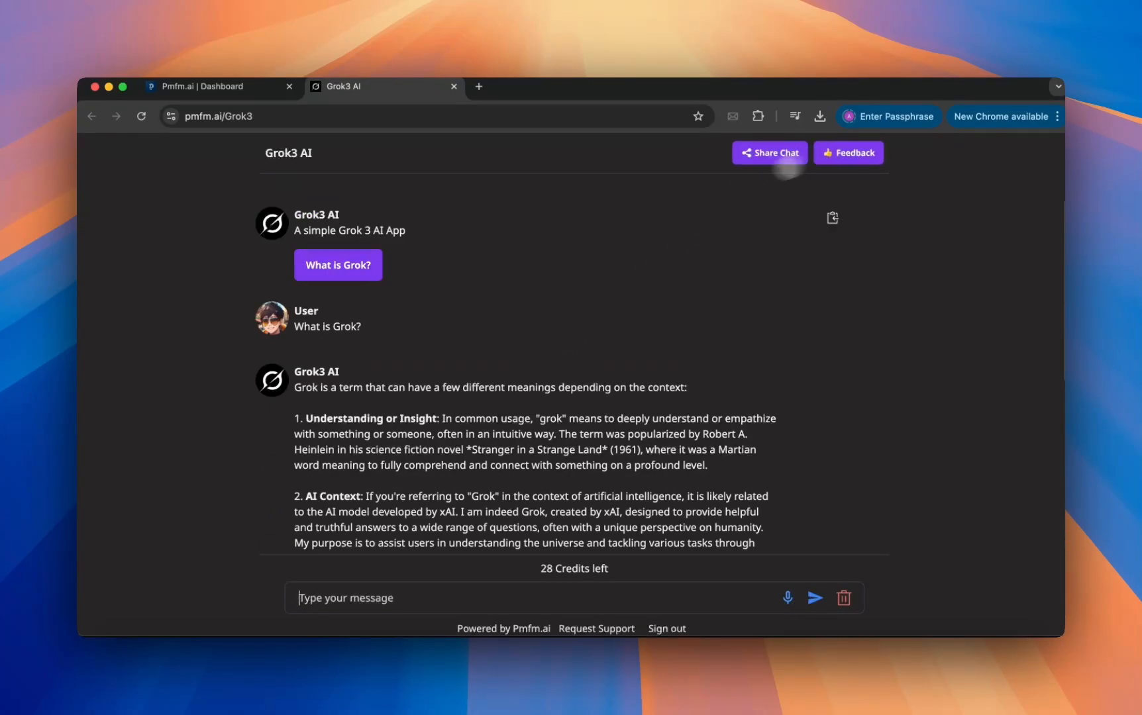
{"action": "scroll", "coordinate": [645, 336], "scroll_direction": "down", "scroll_amount": 5}
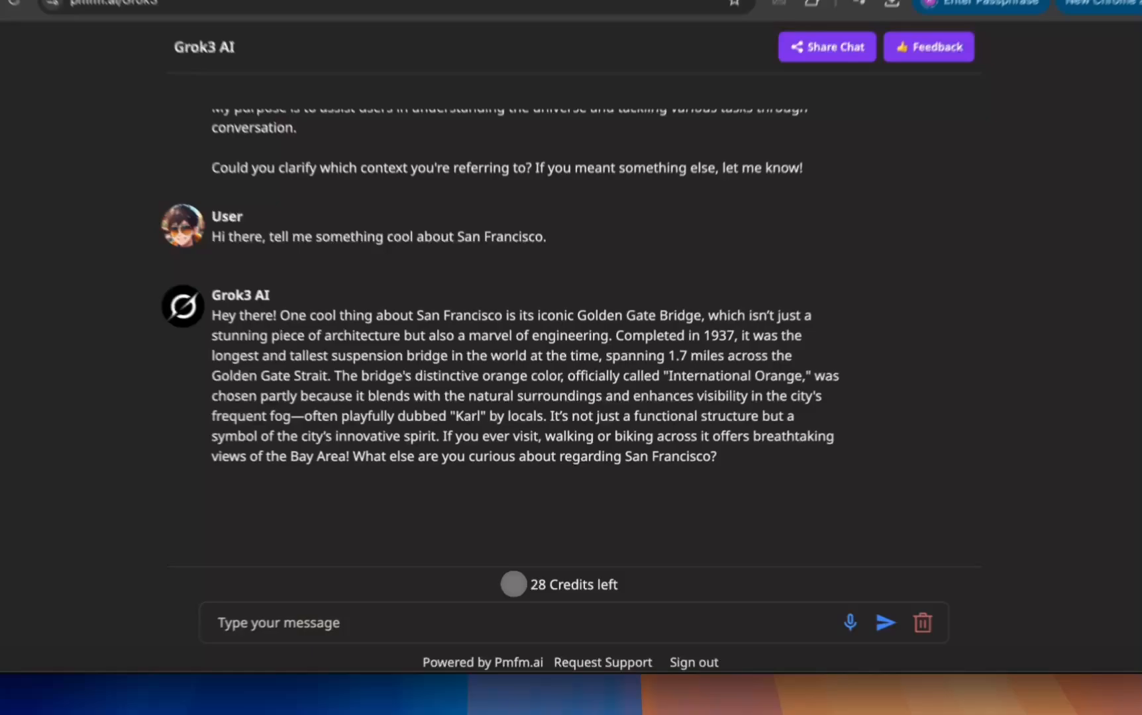
{"action": "left_click_drag", "start_coordinate": [535, 568], "coordinate": [612, 568]}
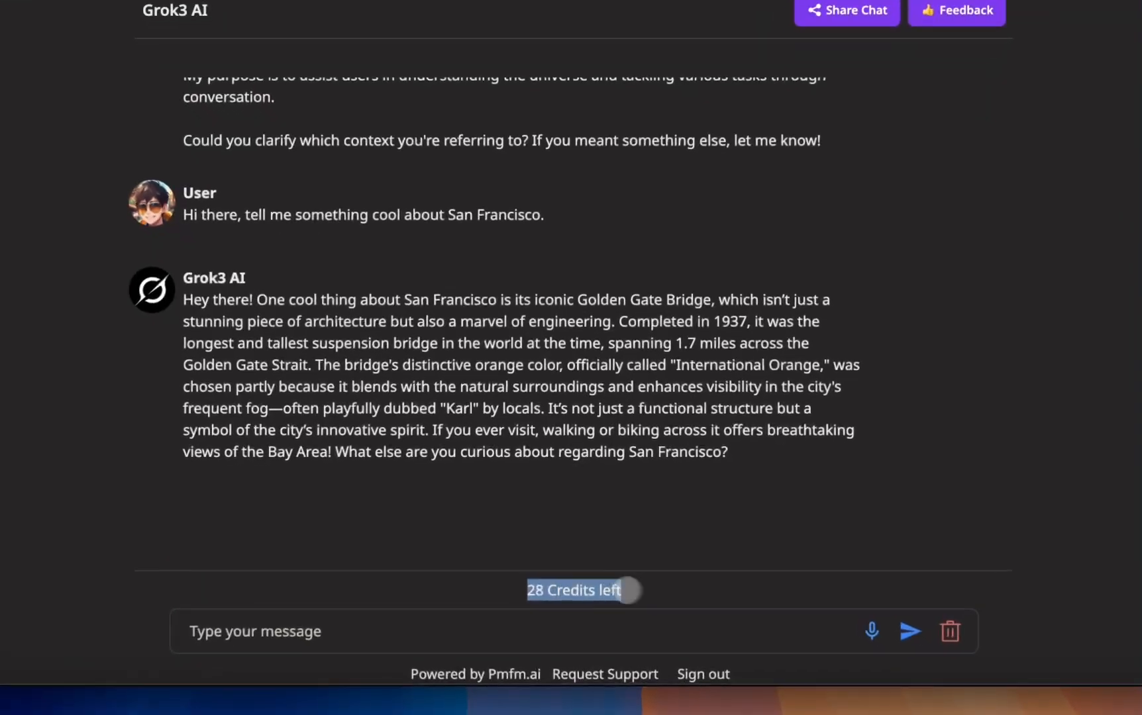
{"action": "left_click", "coordinate": [595, 507]}
{"action": "scroll", "coordinate": [553, 411], "scroll_direction": "up", "scroll_amount": 5}
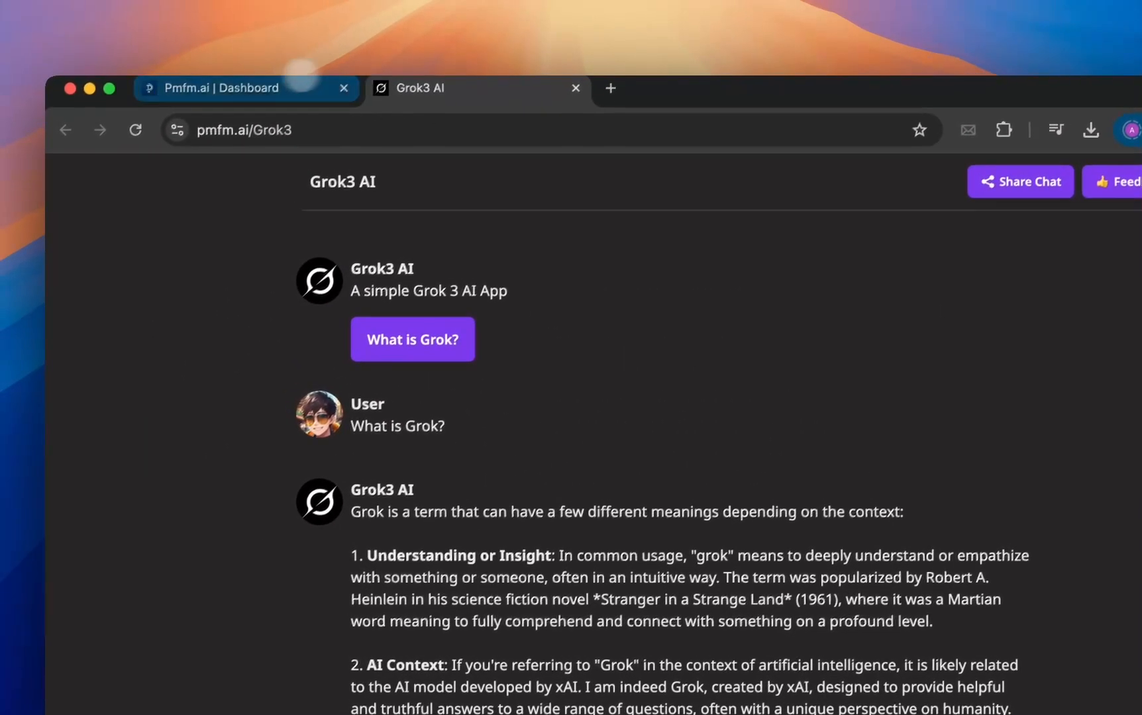
Return to the Pmfm.ai dashboard and launch the Grok3 app, closing the launch message.
{"action": "left_click", "coordinate": [302, 79]}
{"action": "scroll", "coordinate": [426, 352], "scroll_direction": "up", "scroll_amount": 5}
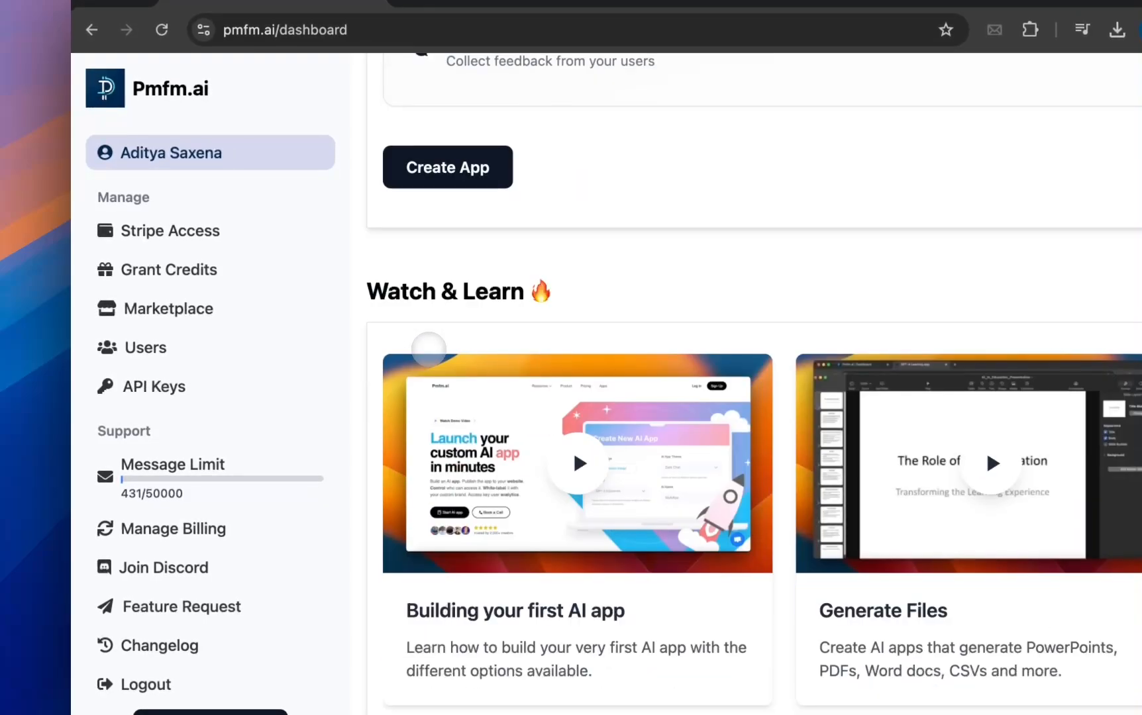
{"action": "scroll", "coordinate": [428, 349], "scroll_direction": "down", "scroll_amount": 10}
{"action": "scroll", "coordinate": [330, 343], "scroll_direction": "up", "scroll_amount": 3}
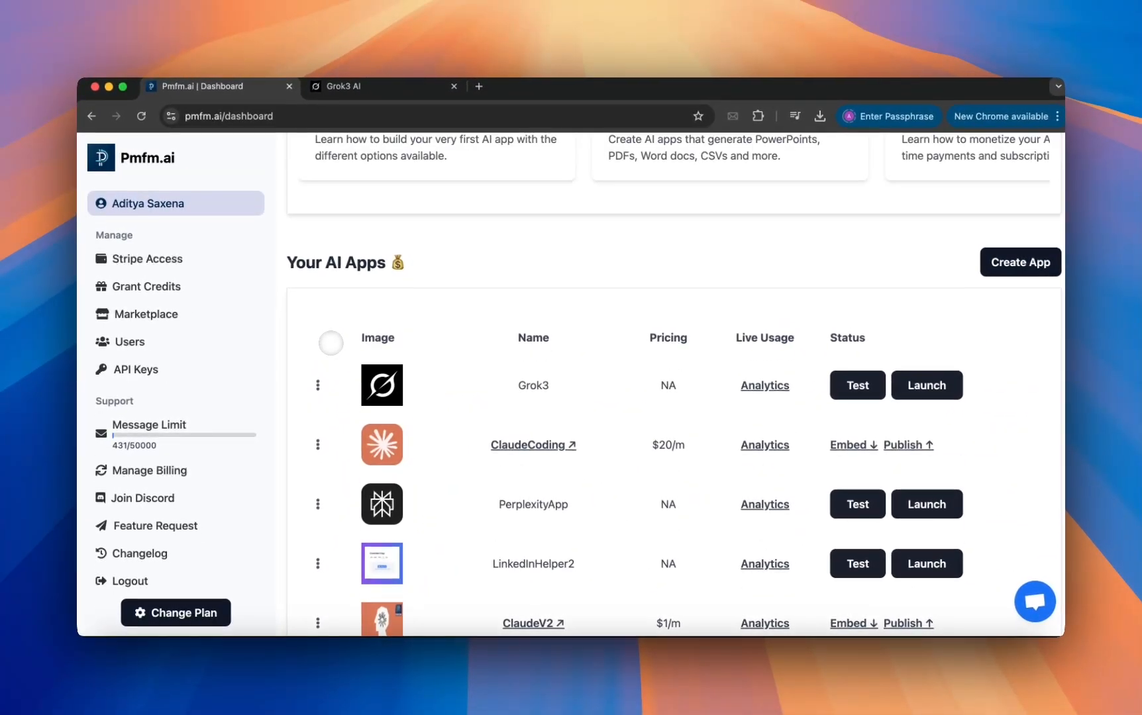
{"action": "scroll", "coordinate": [330, 342], "scroll_direction": "up", "scroll_amount": 3}
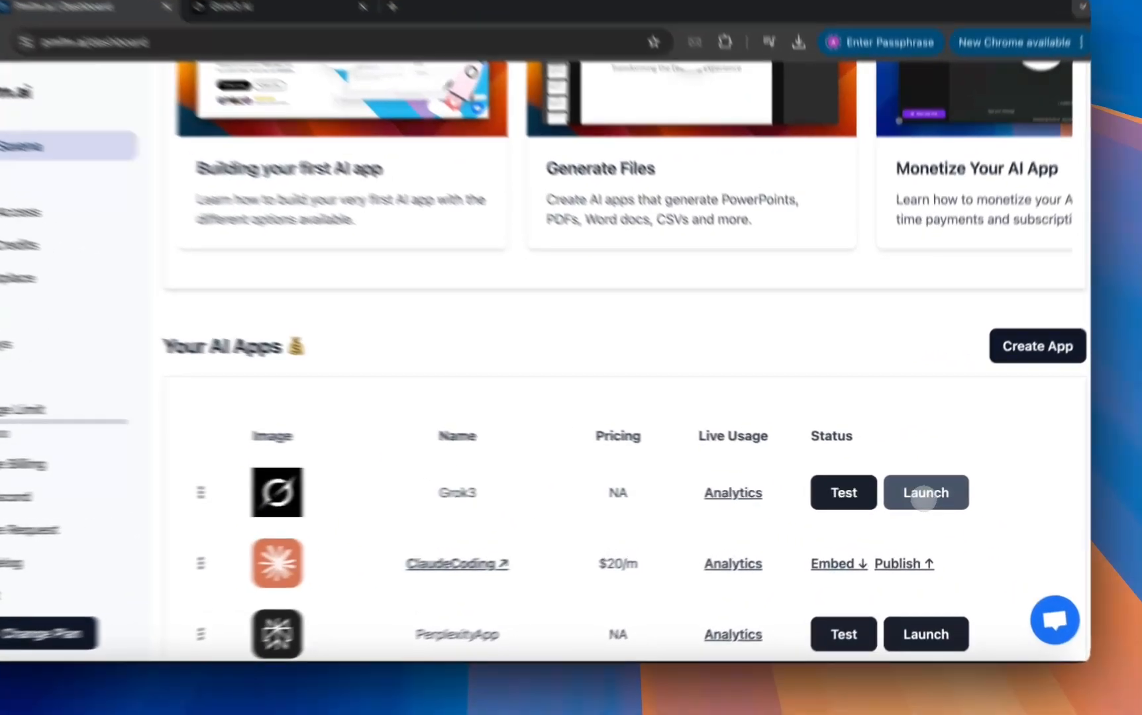
{"action": "left_click", "coordinate": [927, 495]}
{"action": "left_click", "coordinate": [650, 429]}
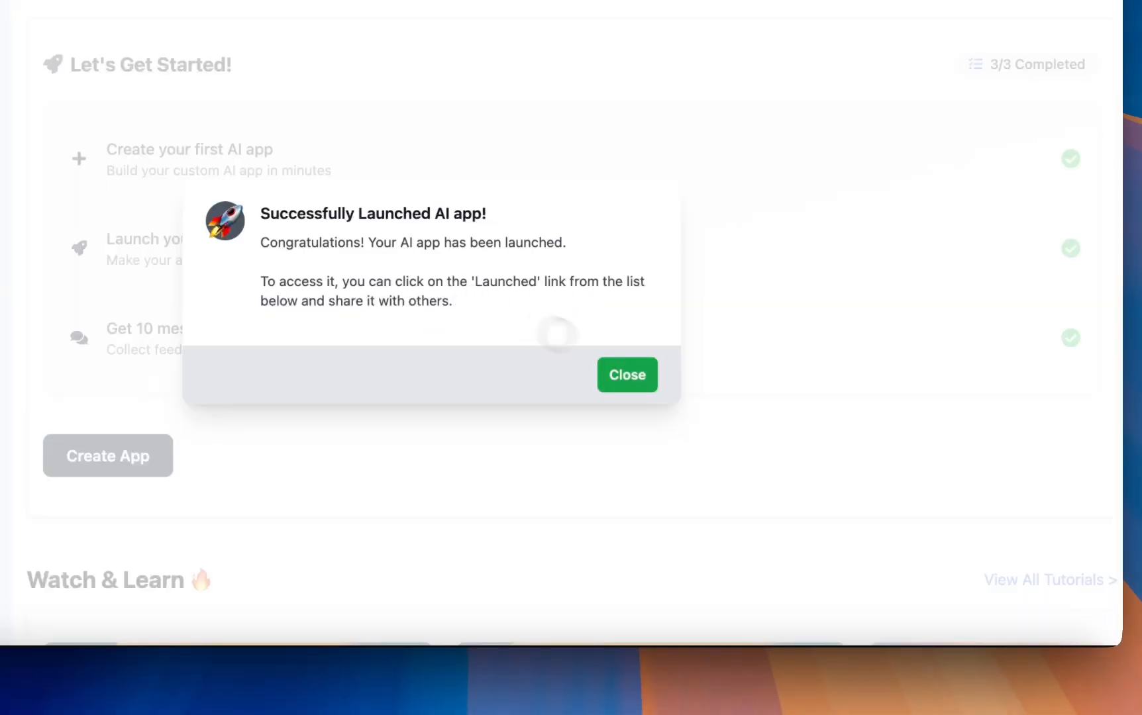
{"action": "left_click", "coordinate": [625, 373]}
{"action": "scroll", "coordinate": [622, 369], "scroll_direction": "down", "scroll_amount": 10}
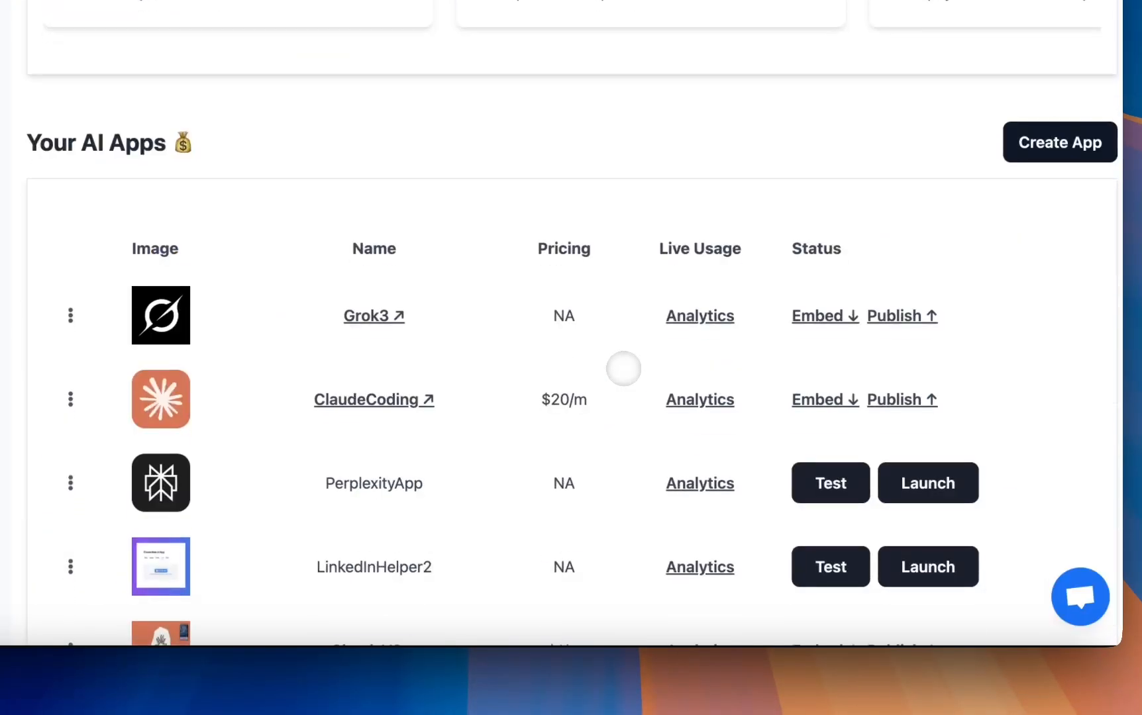
Look through the Grok3 app's embed codes, from the login iframe to the support chatbot widget, and close them.
{"action": "scroll", "coordinate": [623, 369], "scroll_direction": "up", "scroll_amount": 1}
{"action": "left_click", "coordinate": [821, 362]}
{"action": "scroll", "coordinate": [543, 319], "scroll_direction": "down", "scroll_amount": 2}
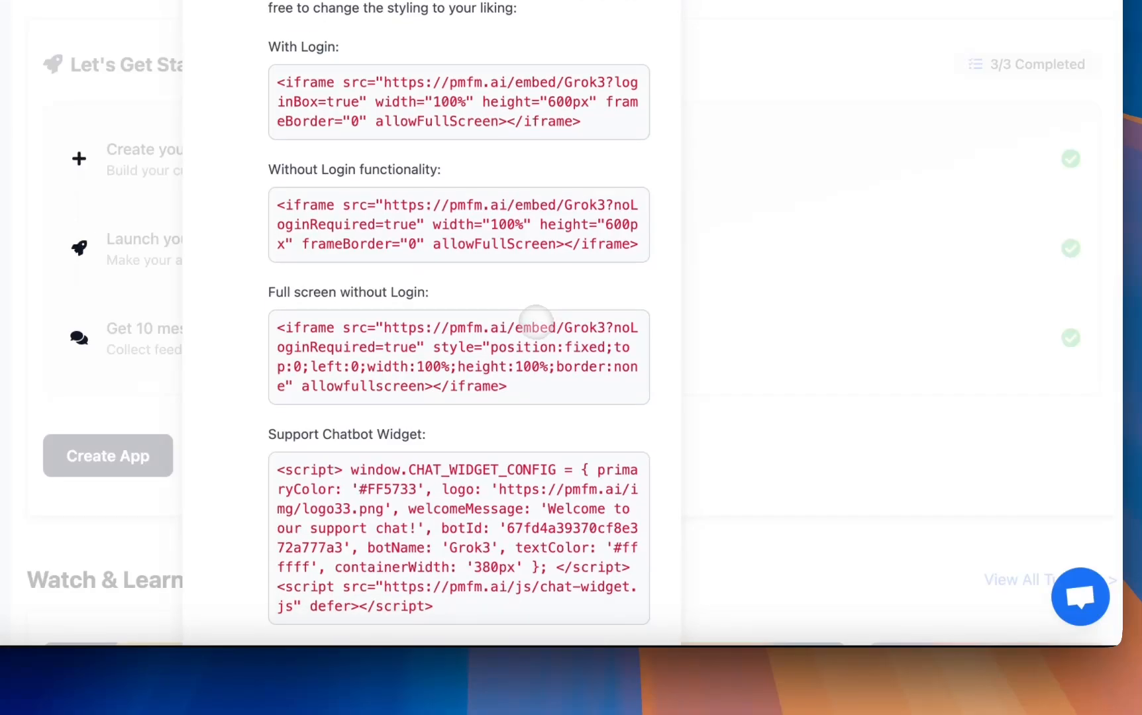
{"action": "scroll", "coordinate": [536, 322], "scroll_direction": "down", "scroll_amount": 1}
{"action": "scroll", "coordinate": [535, 321], "scroll_direction": "up", "scroll_amount": 2}
{"action": "scroll", "coordinate": [535, 322], "scroll_direction": "down", "scroll_amount": 4}
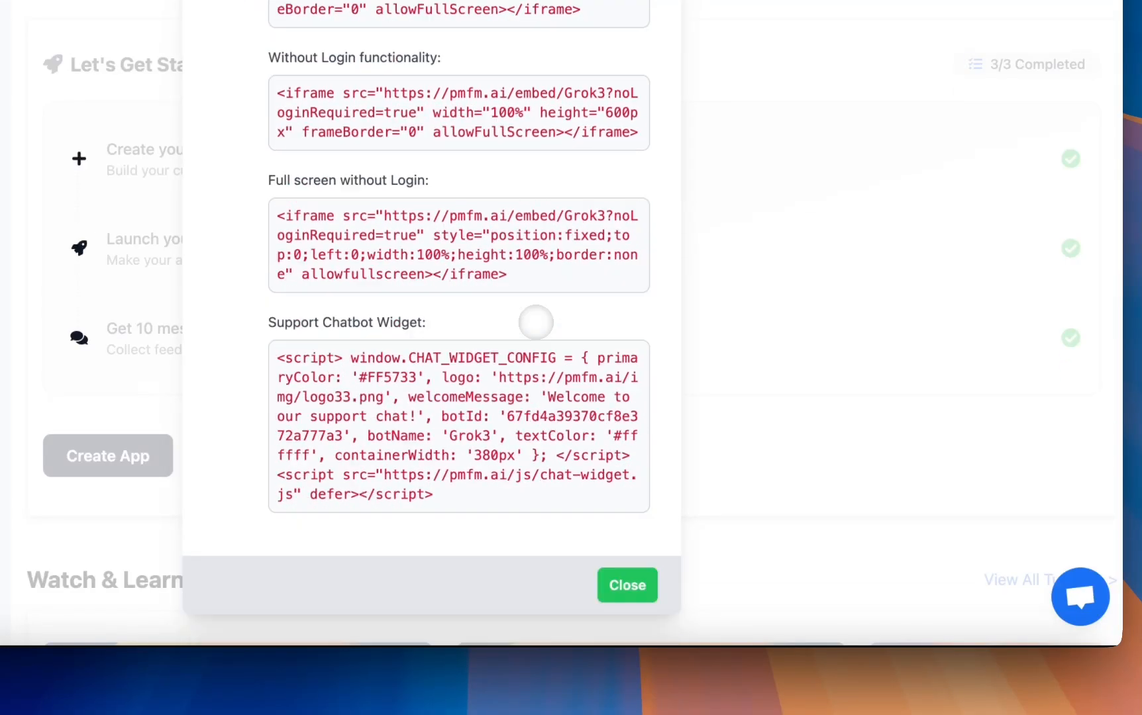
{"action": "left_click", "coordinate": [610, 569]}
View the Grok3 app's publishing options for custom domain, email, and text and WhatsApp, then close them.
{"action": "scroll", "coordinate": [662, 542], "scroll_direction": "up", "scroll_amount": 1}
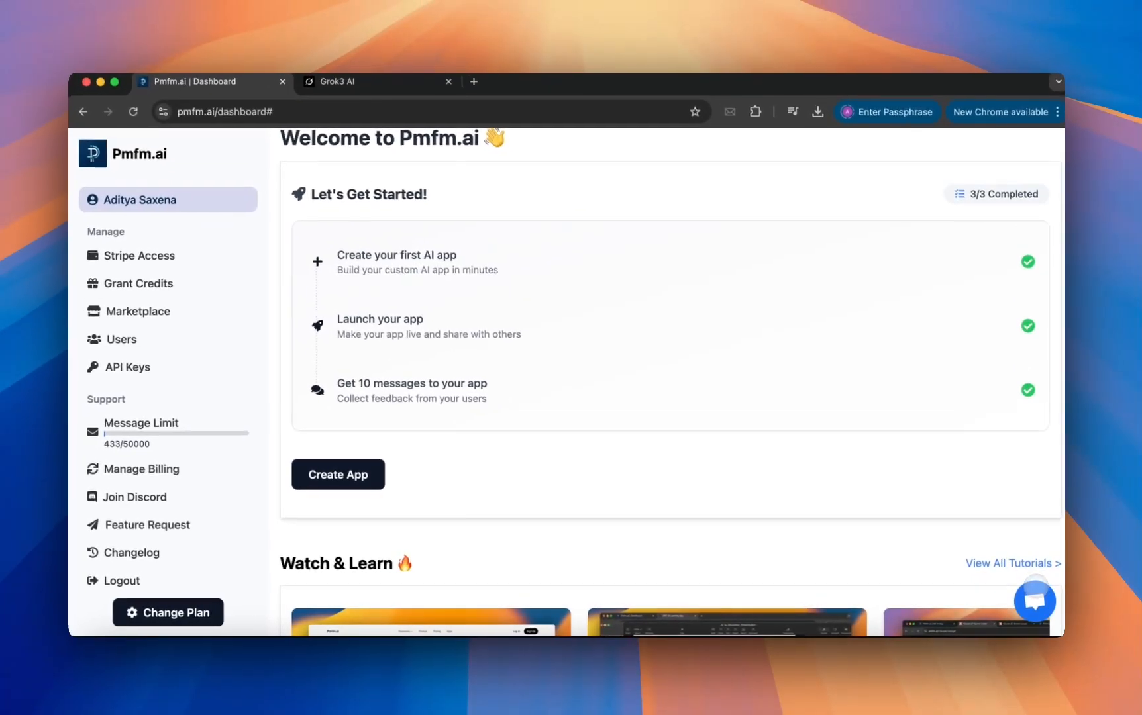
{"action": "scroll", "coordinate": [912, 471], "scroll_direction": "down", "scroll_amount": 6}
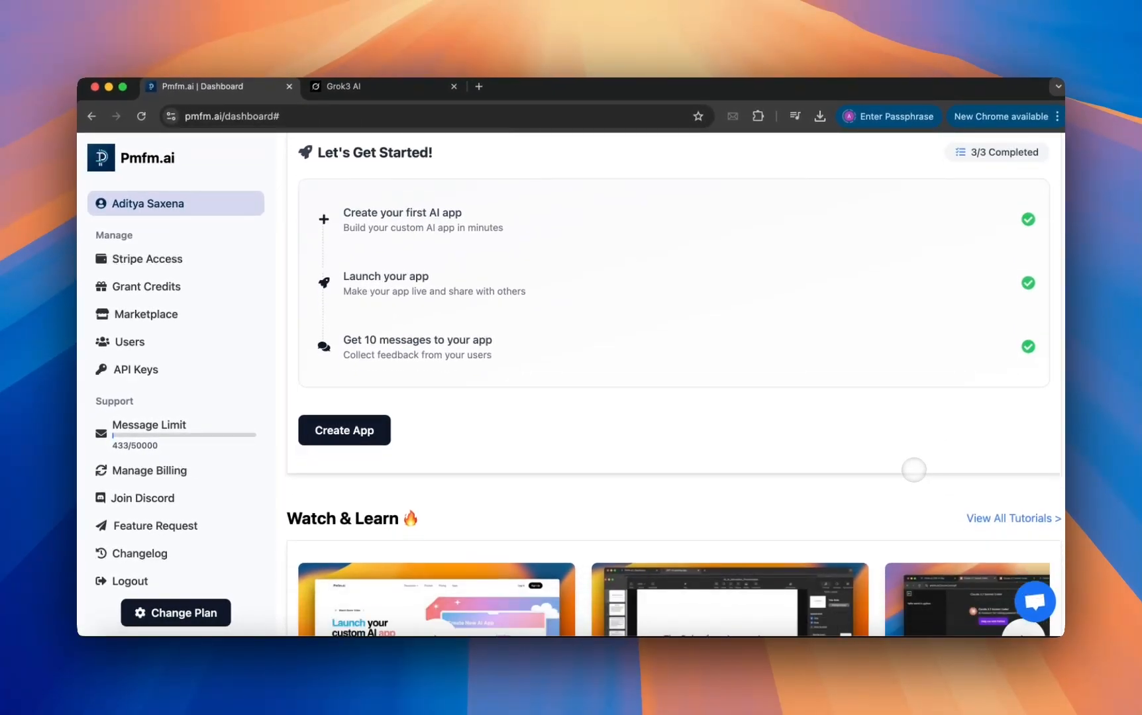
{"action": "scroll", "coordinate": [814, 523], "scroll_direction": "down", "scroll_amount": 3}
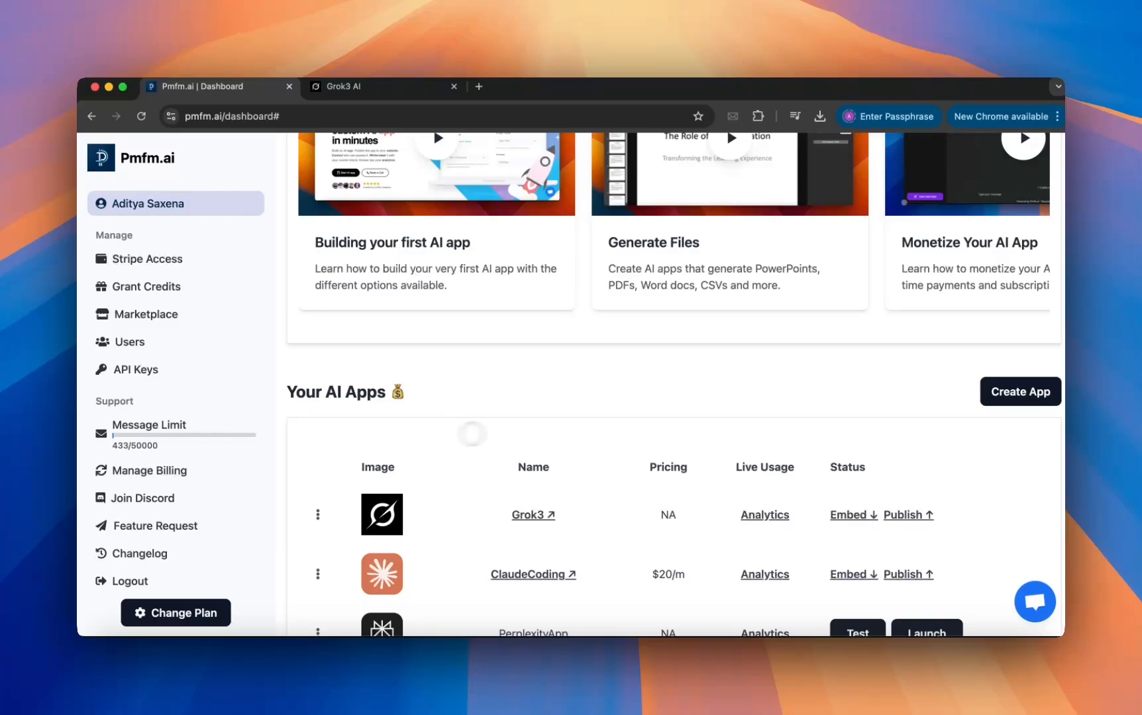
{"action": "scroll", "coordinate": [571, 433], "scroll_direction": "down", "scroll_amount": 1}
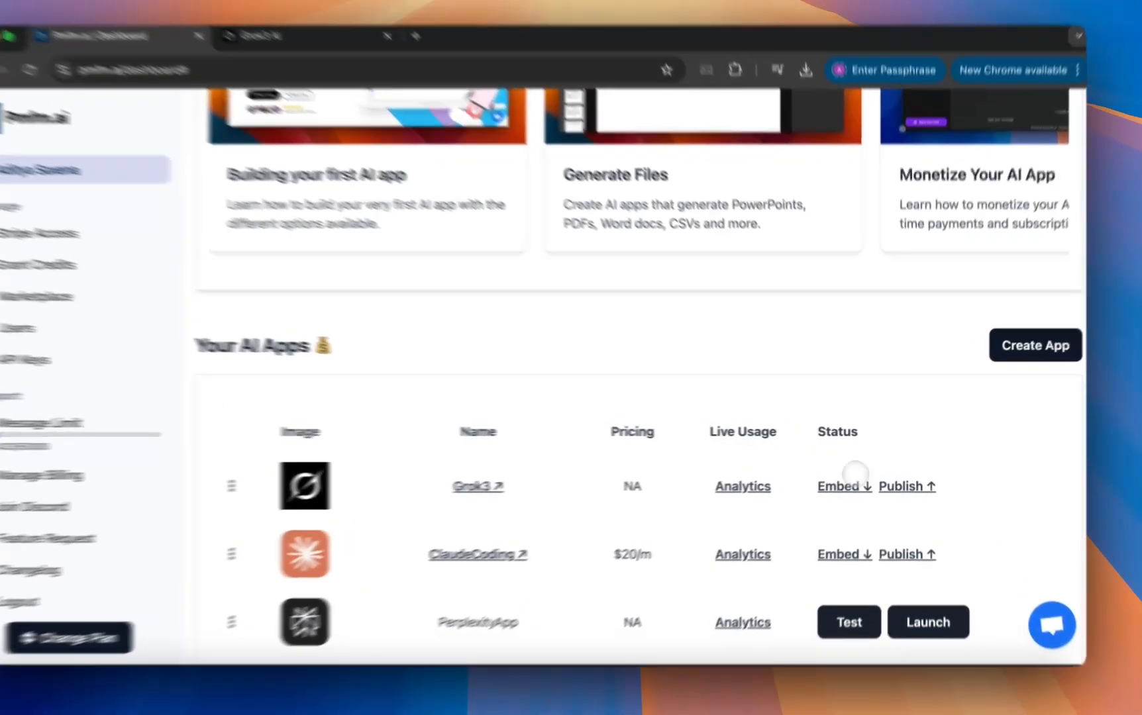
{"action": "left_click", "coordinate": [908, 480]}
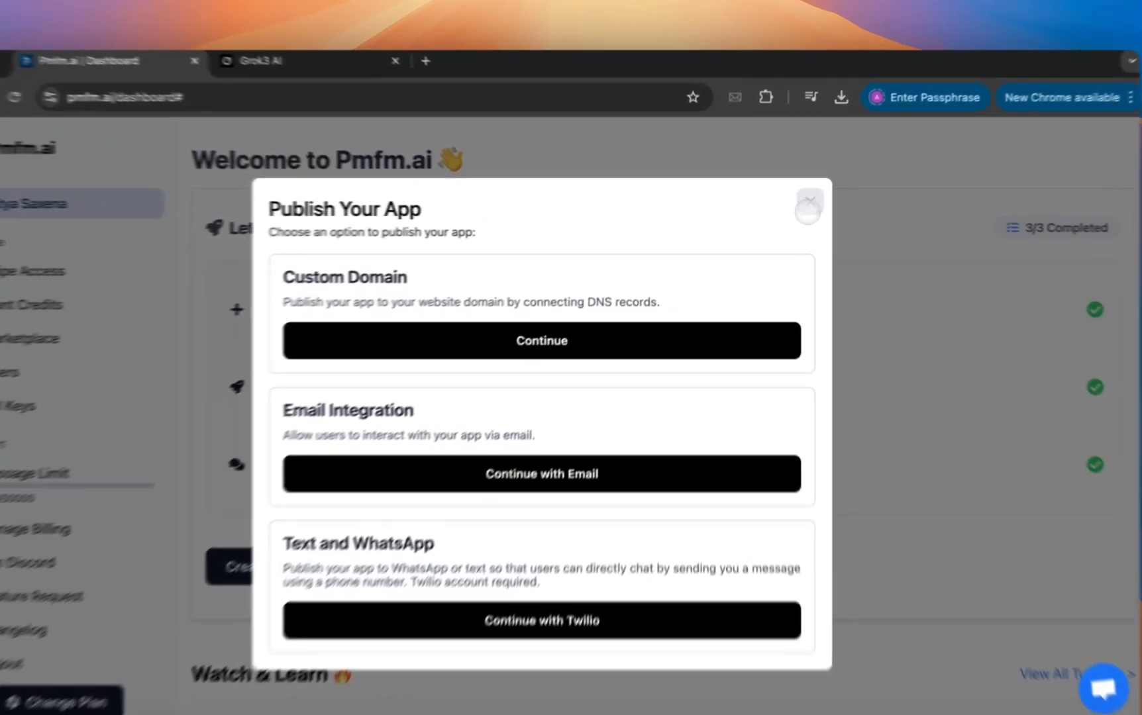
{"action": "left_click", "coordinate": [794, 202]}
View the Grant Credits form with its recipient, app and credits fields, and close it without submitting.
{"action": "scroll", "coordinate": [590, 337], "scroll_direction": "down", "scroll_amount": 8}
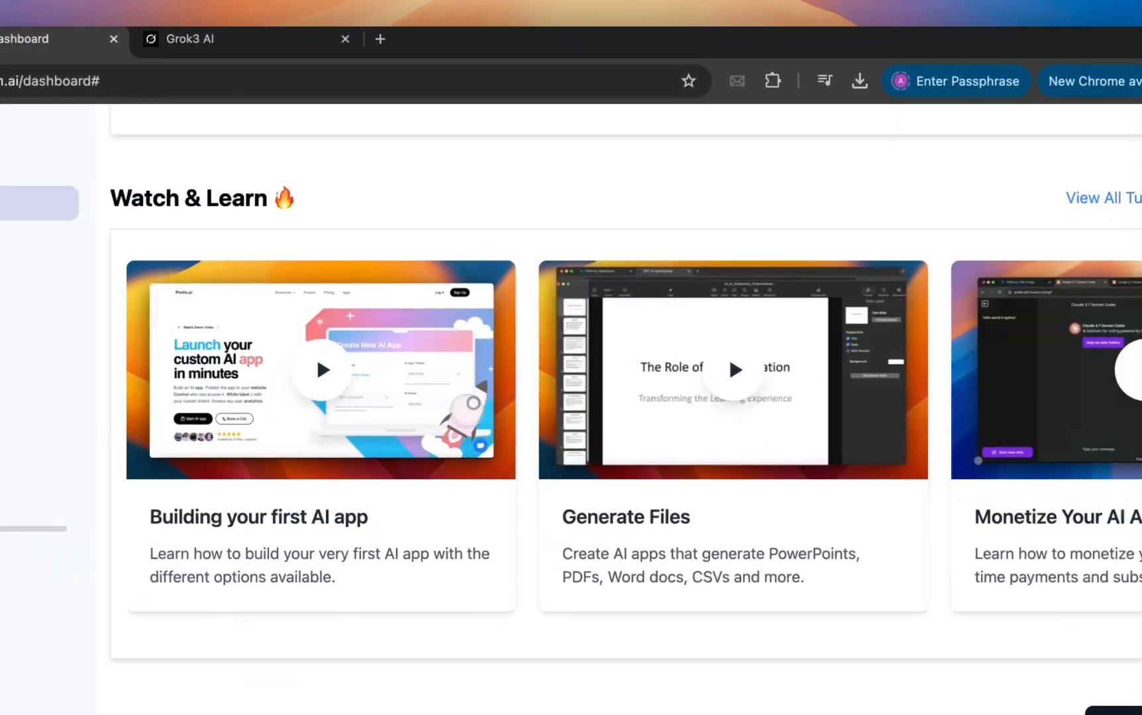
{"action": "scroll", "coordinate": [466, 411], "scroll_direction": "up", "scroll_amount": 3}
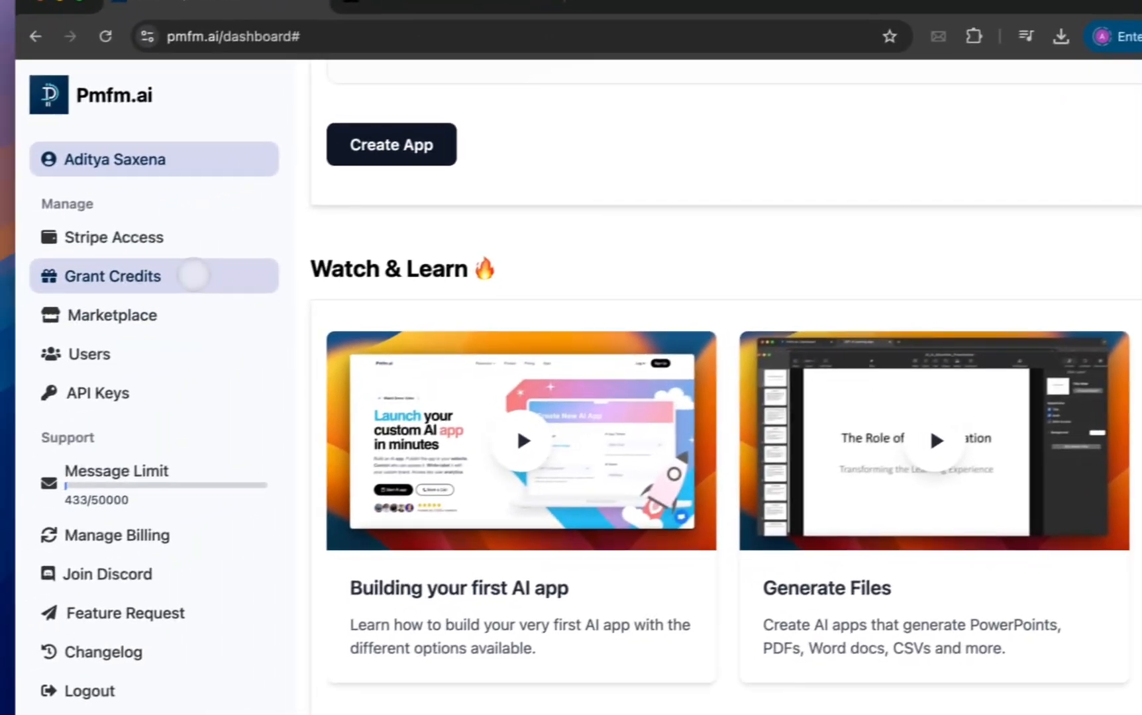
{"action": "left_click", "coordinate": [208, 270]}
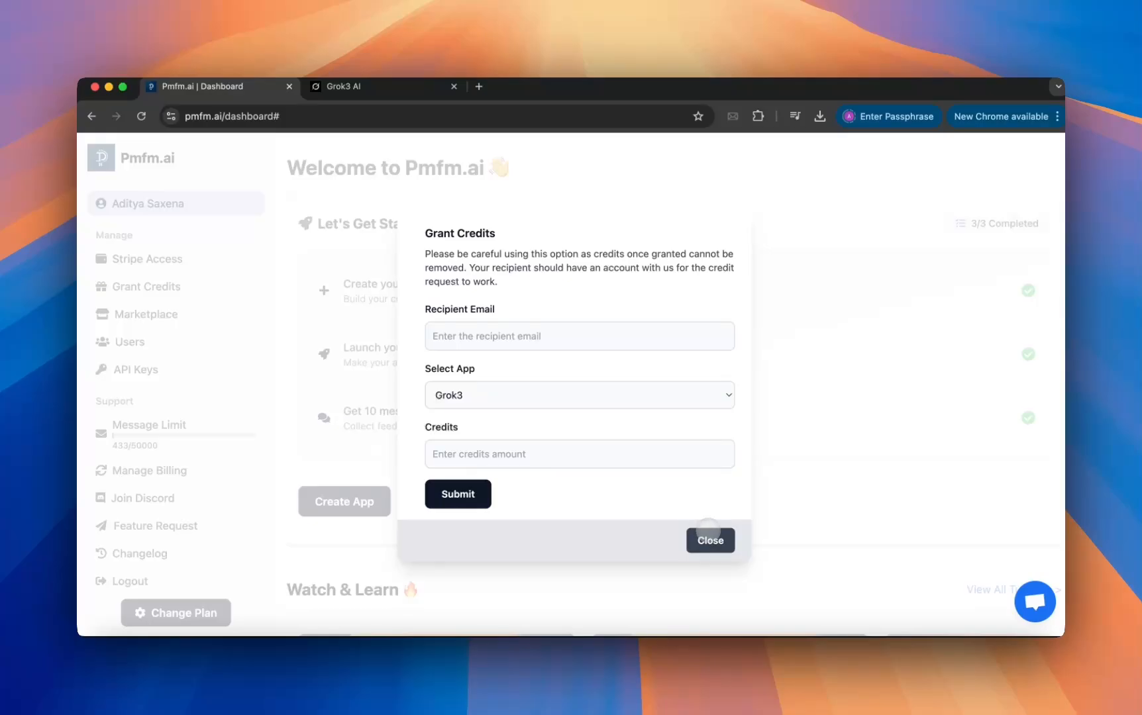
{"action": "left_click", "coordinate": [708, 533]}
Open the Grok3 app's analytics and examine its usage totals, message activity chart and user list.
{"action": "scroll", "coordinate": [655, 483], "scroll_direction": "down", "scroll_amount": 10}
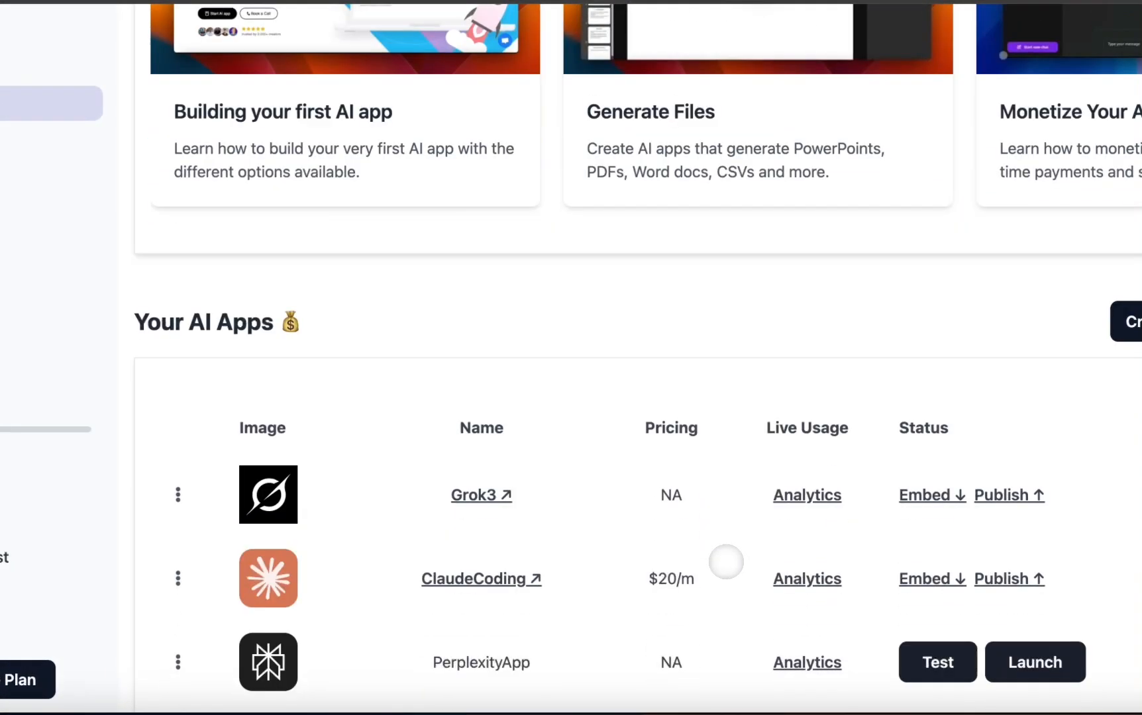
{"action": "scroll", "coordinate": [726, 562], "scroll_direction": "down", "scroll_amount": 1}
{"action": "left_click", "coordinate": [823, 418]}
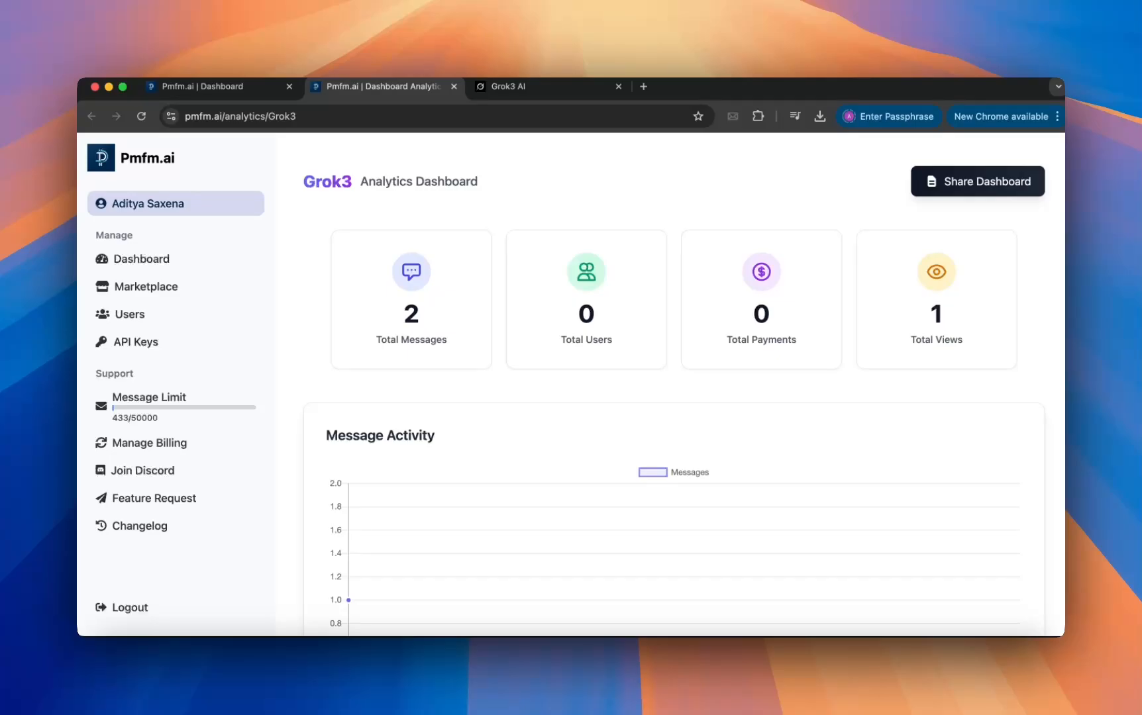
{"action": "scroll", "coordinate": [663, 384], "scroll_direction": "down", "scroll_amount": 5}
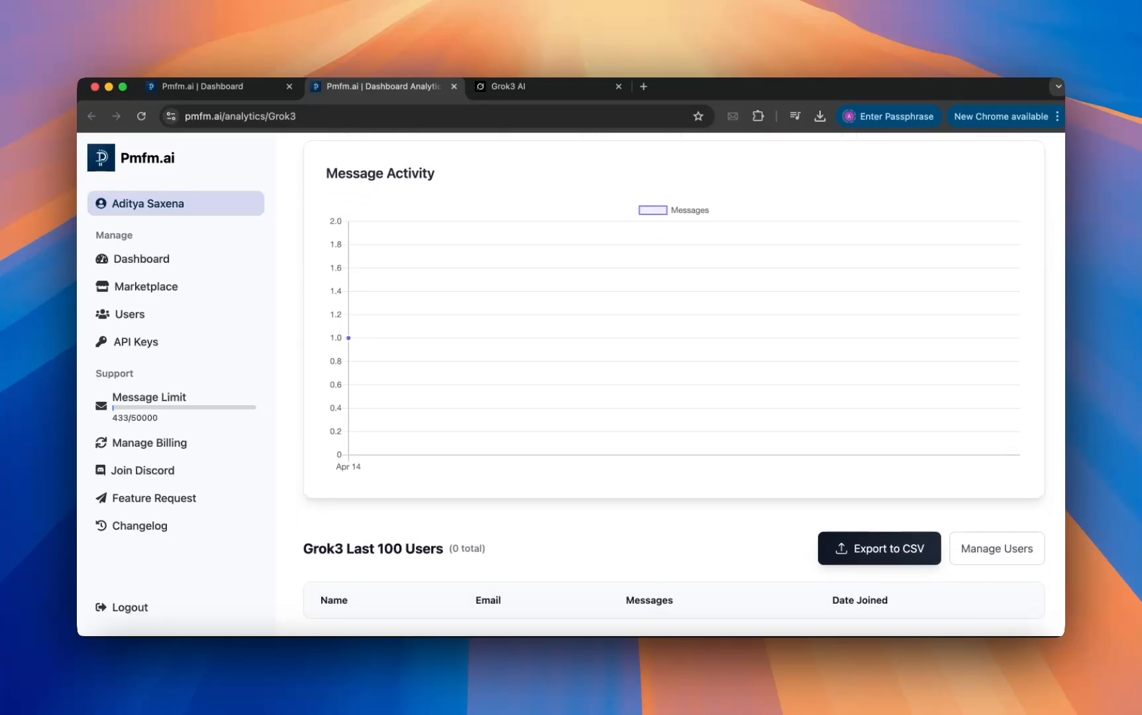
{"action": "scroll", "coordinate": [438, 217], "scroll_direction": "up", "scroll_amount": 5}
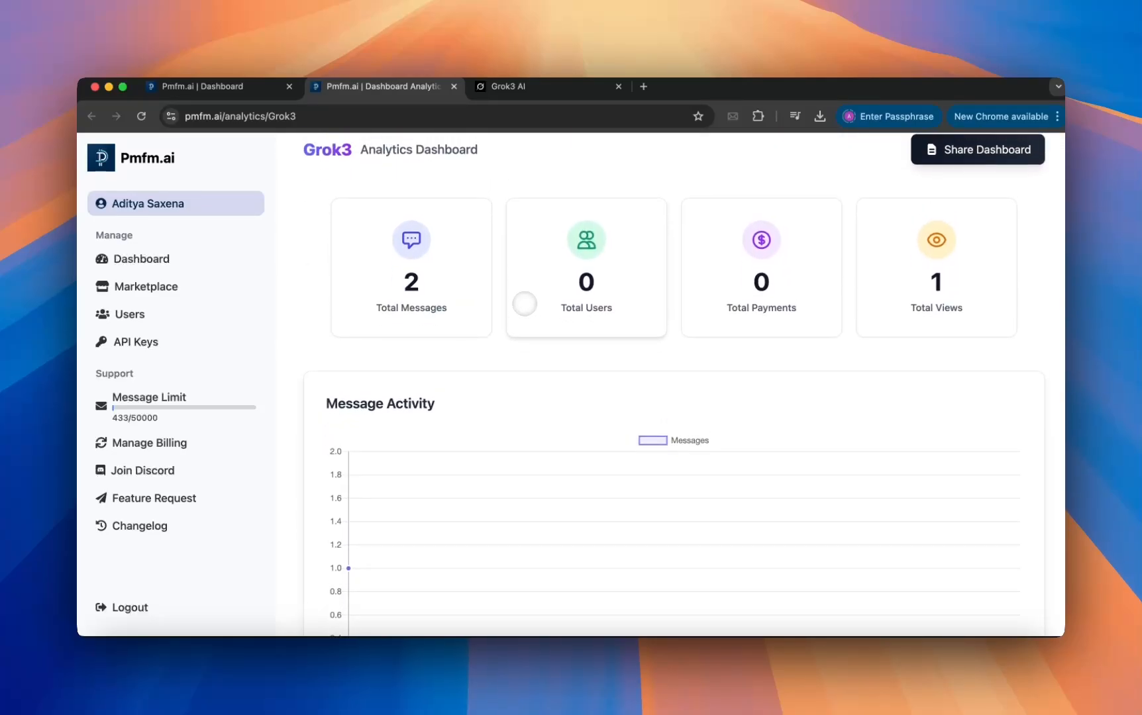
{"action": "scroll", "coordinate": [525, 303], "scroll_direction": "up", "scroll_amount": 1}
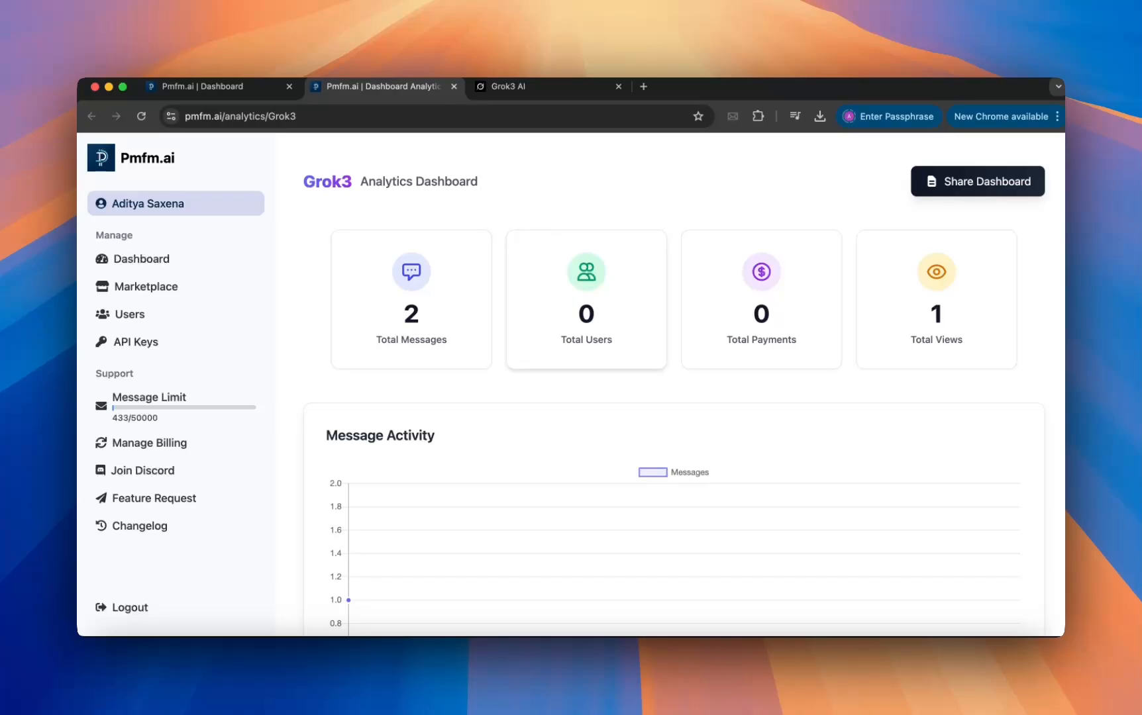
{"action": "scroll", "coordinate": [526, 235], "scroll_direction": "down", "scroll_amount": 2}
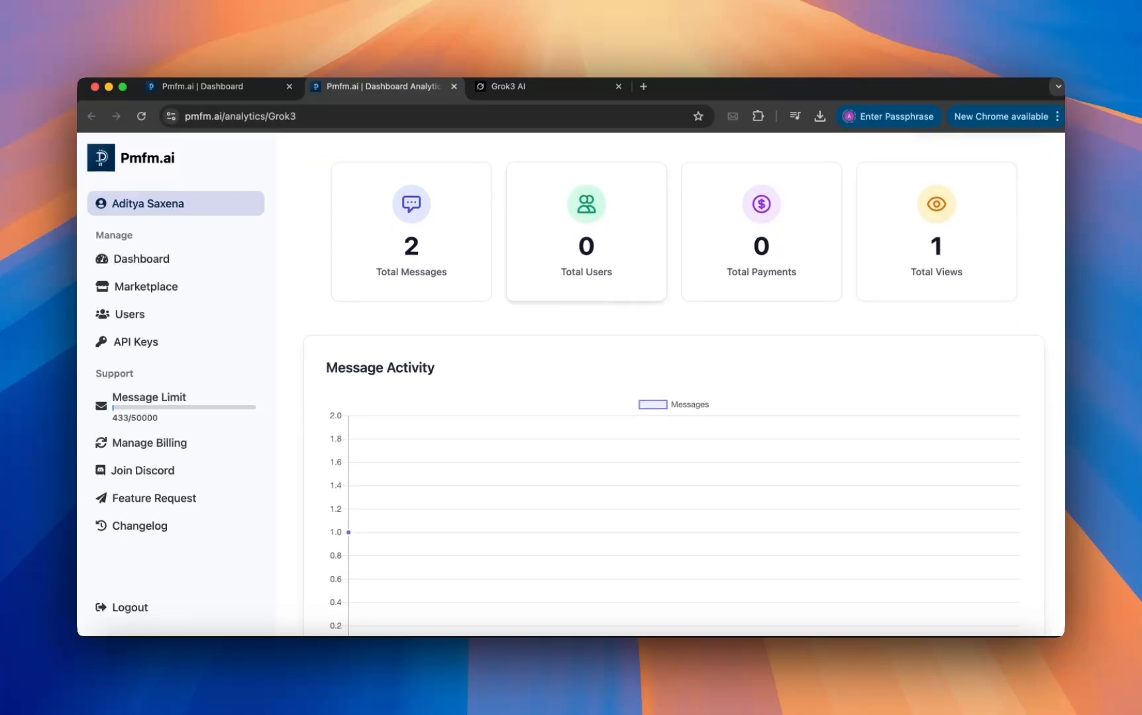
{"action": "scroll", "coordinate": [527, 235], "scroll_direction": "up", "scroll_amount": 2}
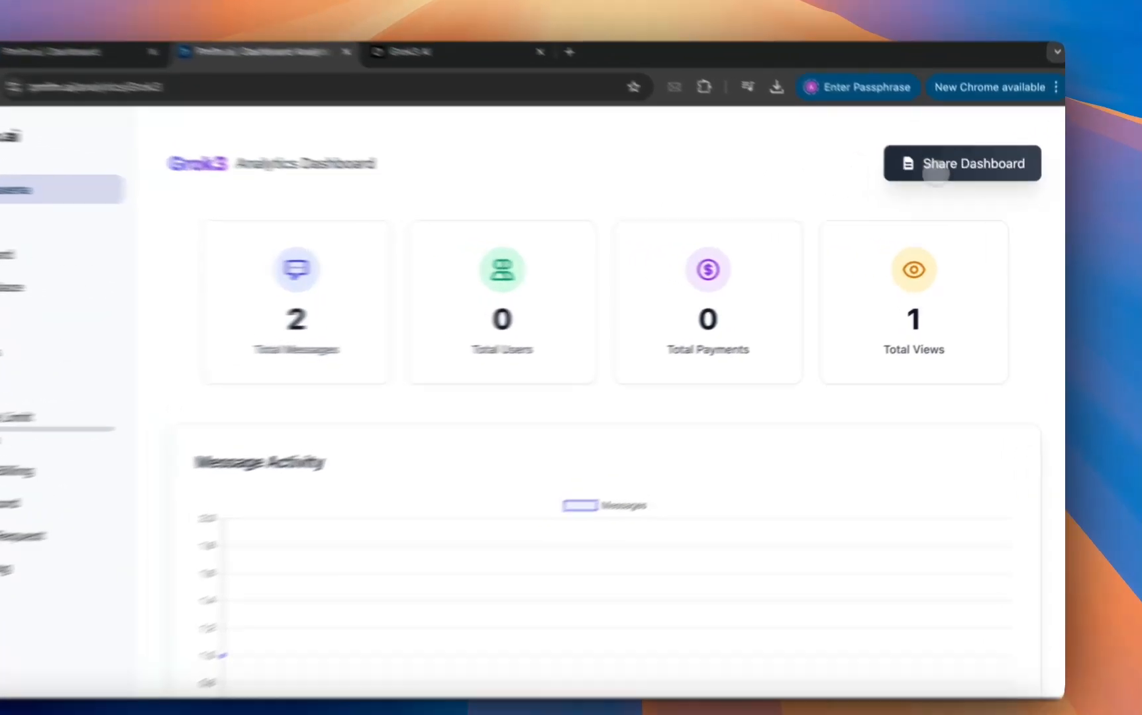
View the sharing link and access code options for the analytics, close them and return to the main dashboard.
{"action": "left_click", "coordinate": [977, 181]}
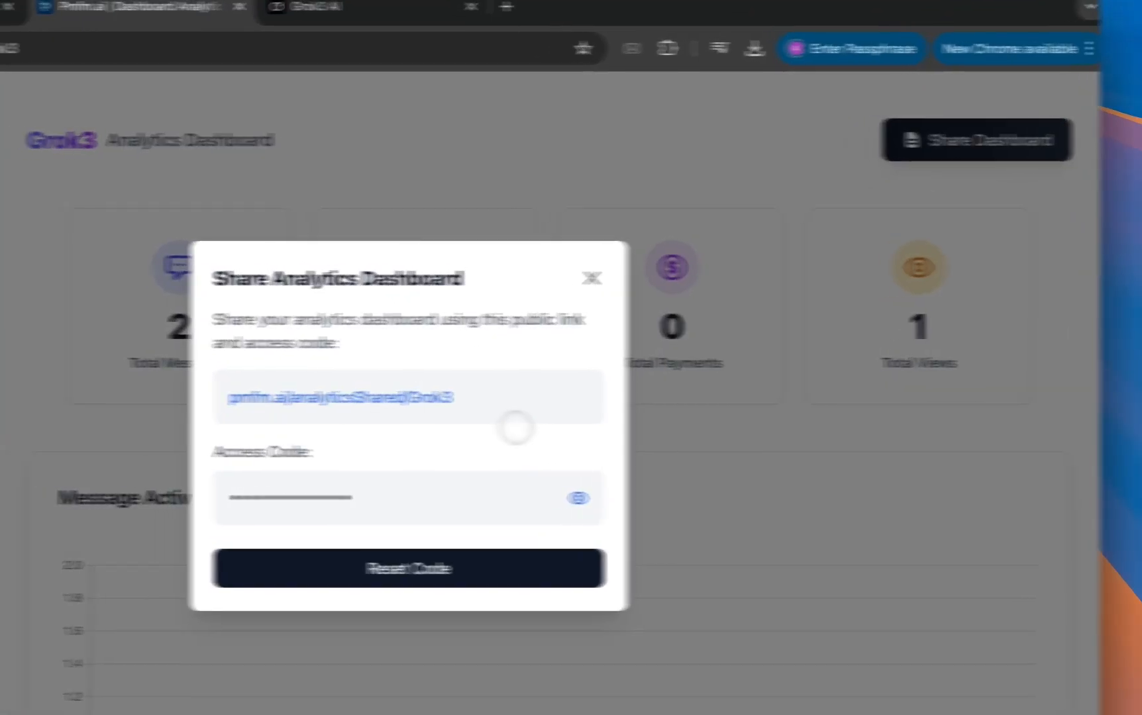
{"action": "left_click", "coordinate": [592, 278]}
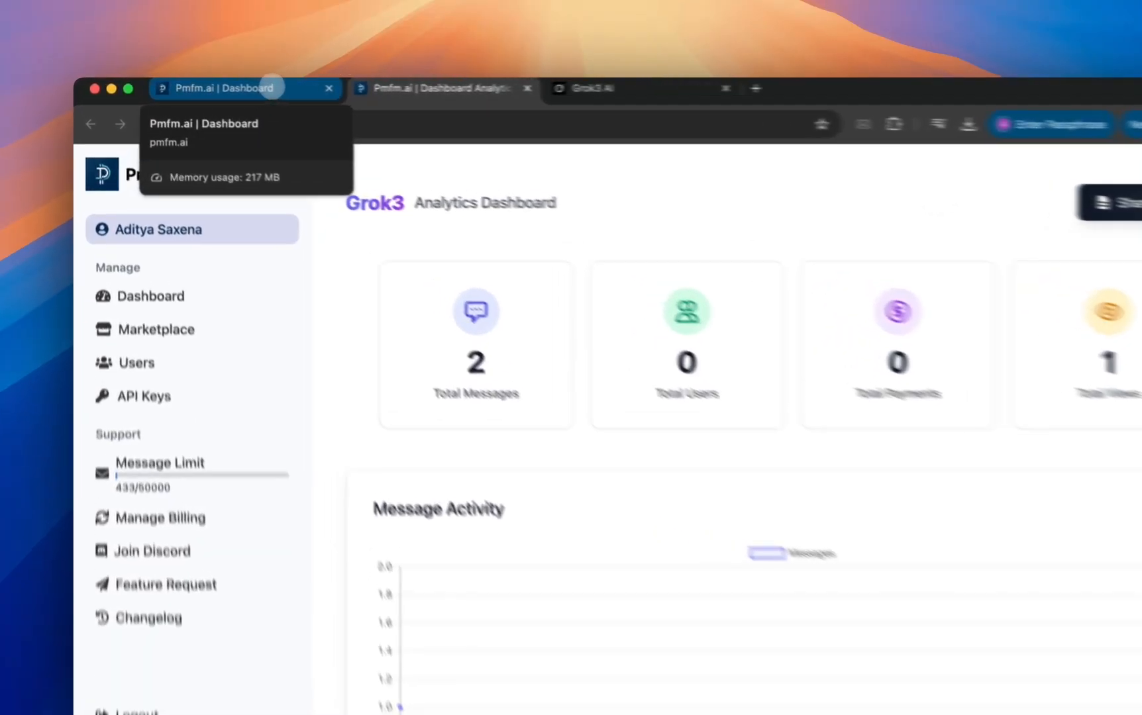
{"action": "left_click", "coordinate": [242, 85]}
{"action": "scroll", "coordinate": [558, 457], "scroll_direction": "down", "scroll_amount": 5}
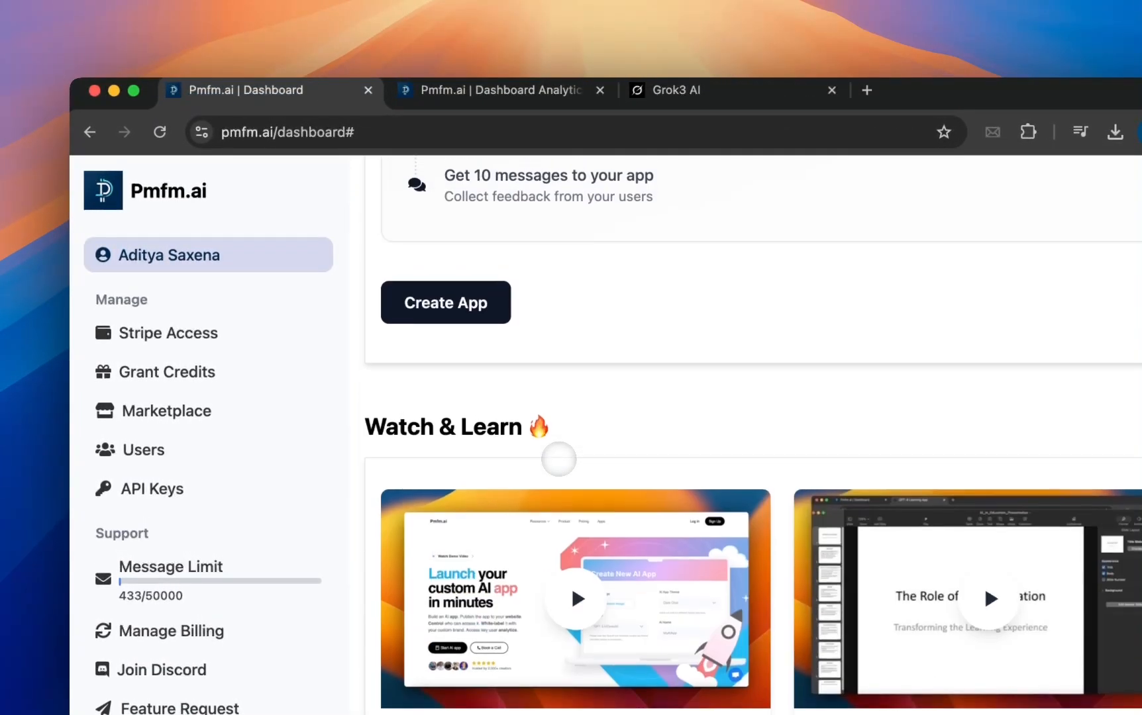
{"action": "scroll", "coordinate": [463, 397], "scroll_direction": "up", "scroll_amount": 5}
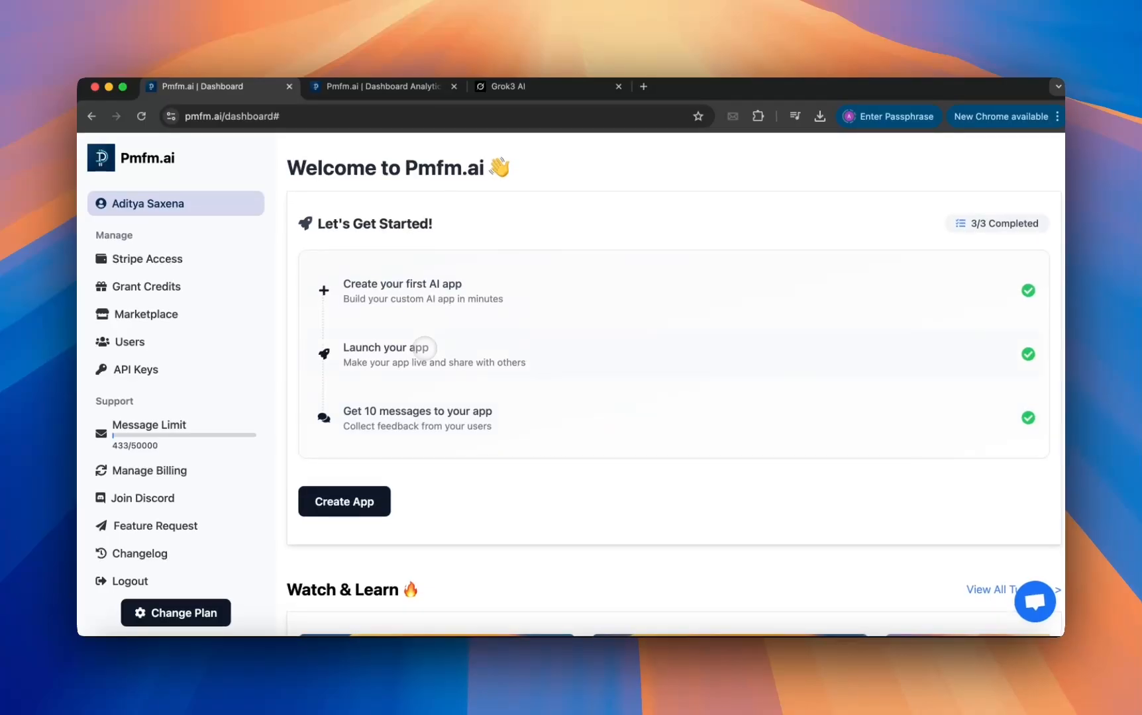